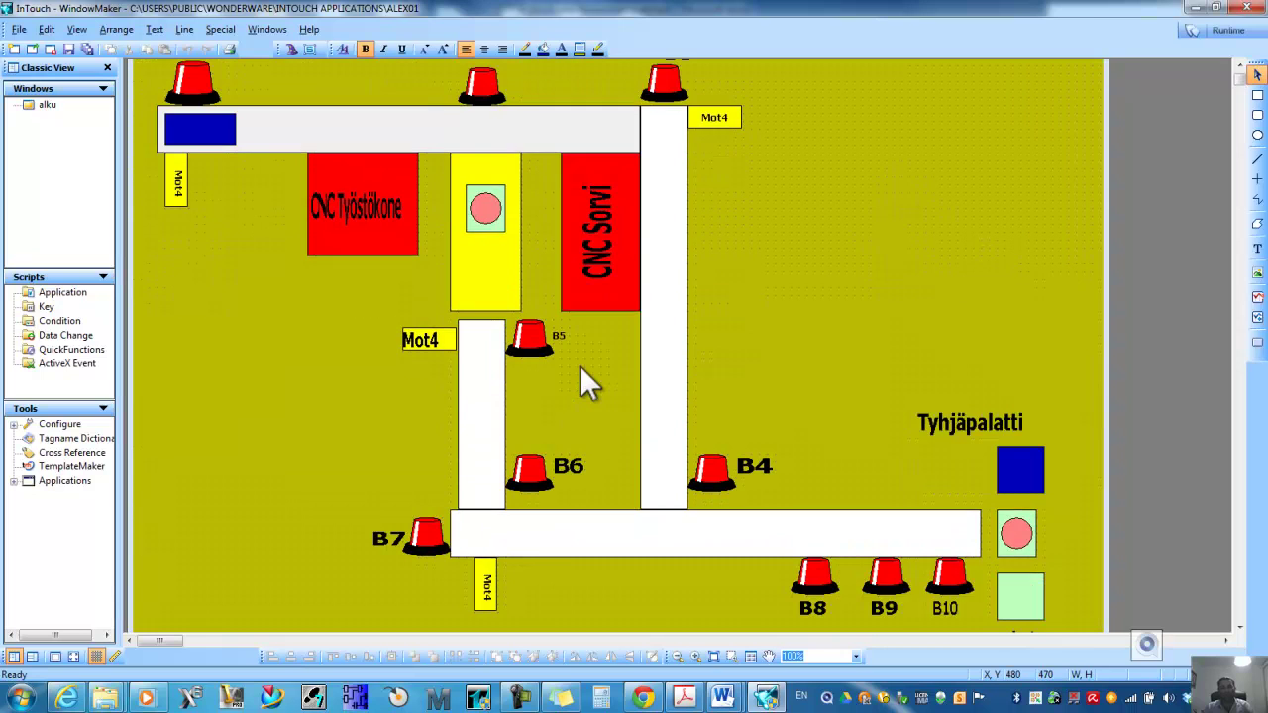
- Look over the conveyor line drawing with sensors B1 to B10, and close the ALEX01 application
scroll(581, 371, up, 1)
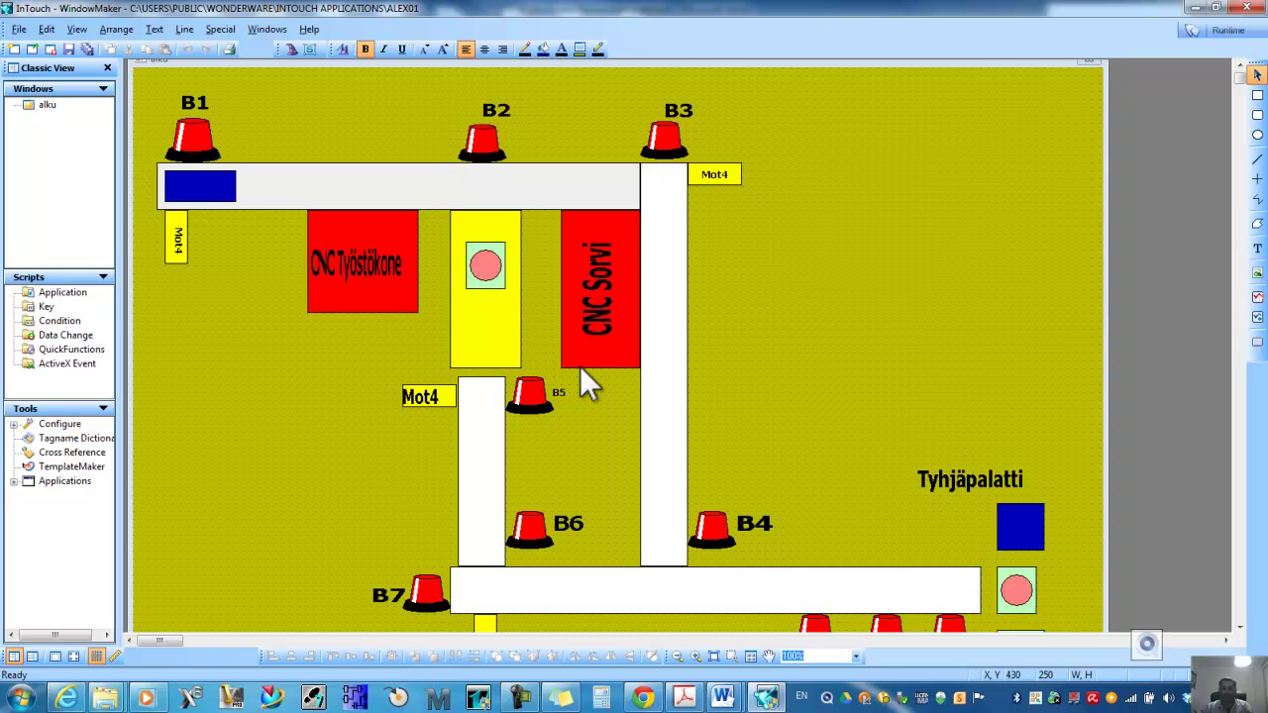
scroll(584, 385, down, 1)
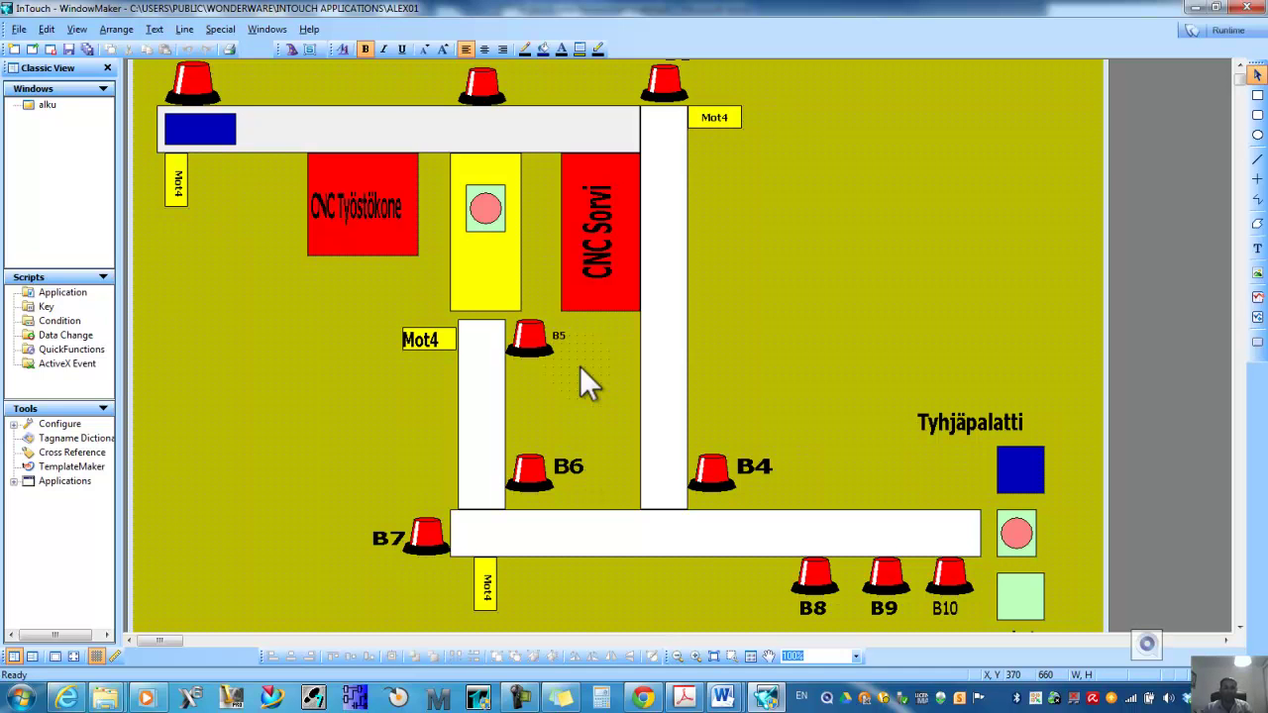
scroll(582, 369, up, 2)
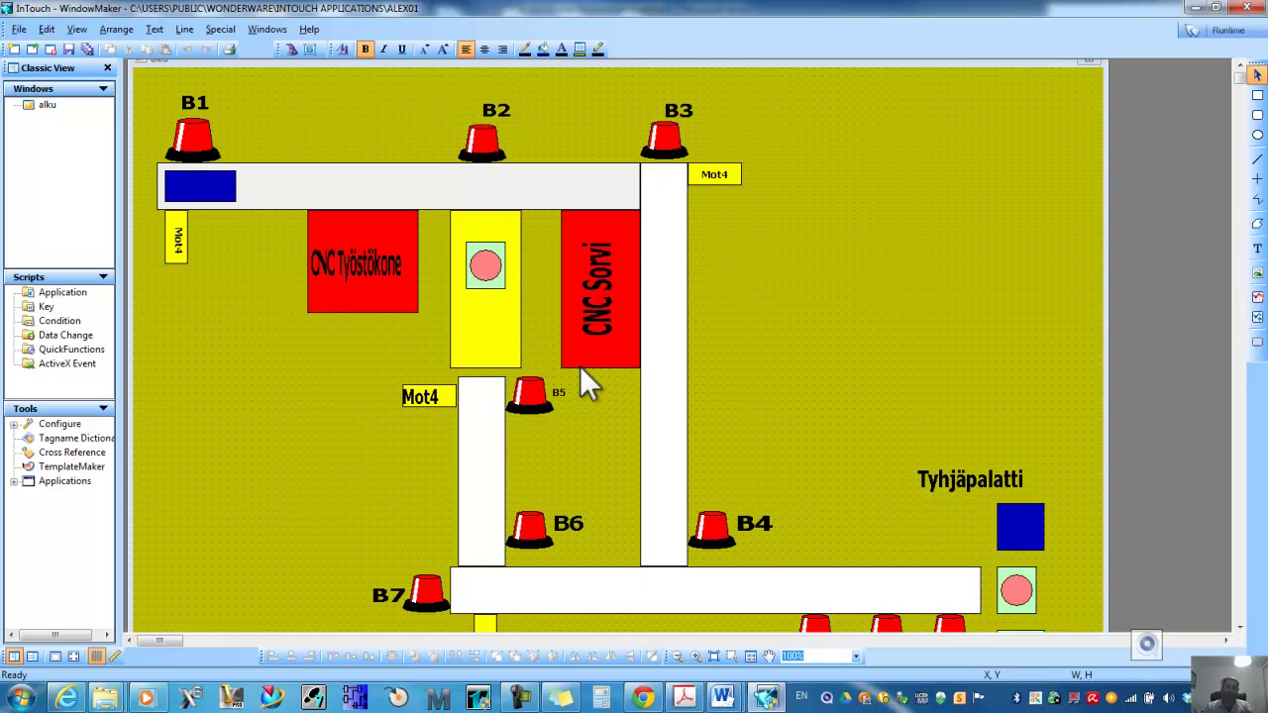
scroll(582, 369, down, 2)
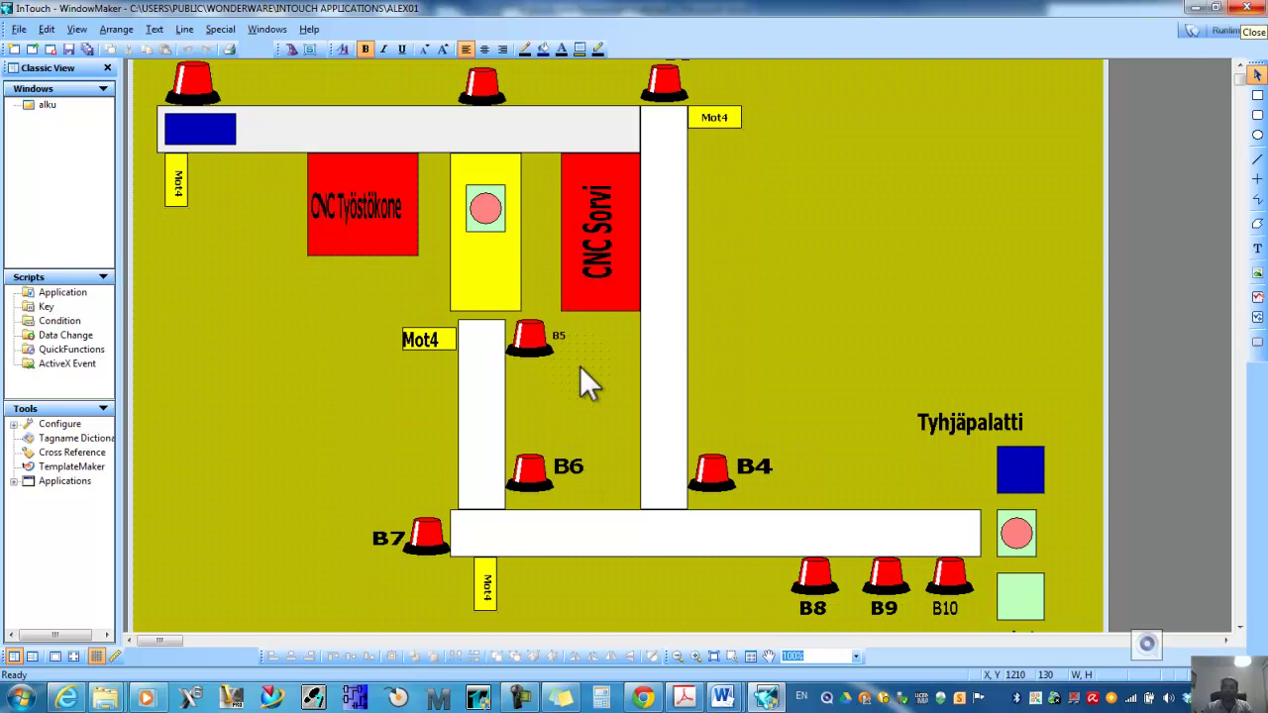
click(1247, 8)
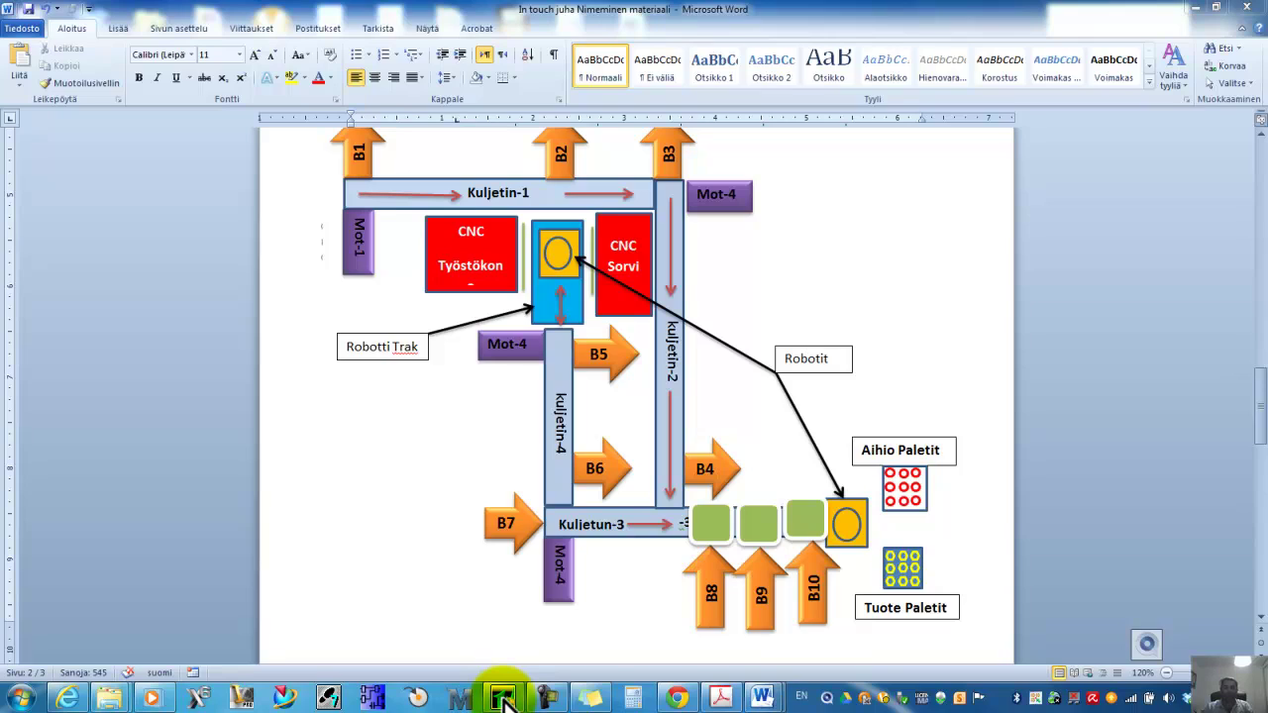
- Open the Harjoitus-Alex01 application from the InTouch Application Manager with window Alex-02, ignoring the missing WindowViewer licence to run in demo mode
click(502, 699)
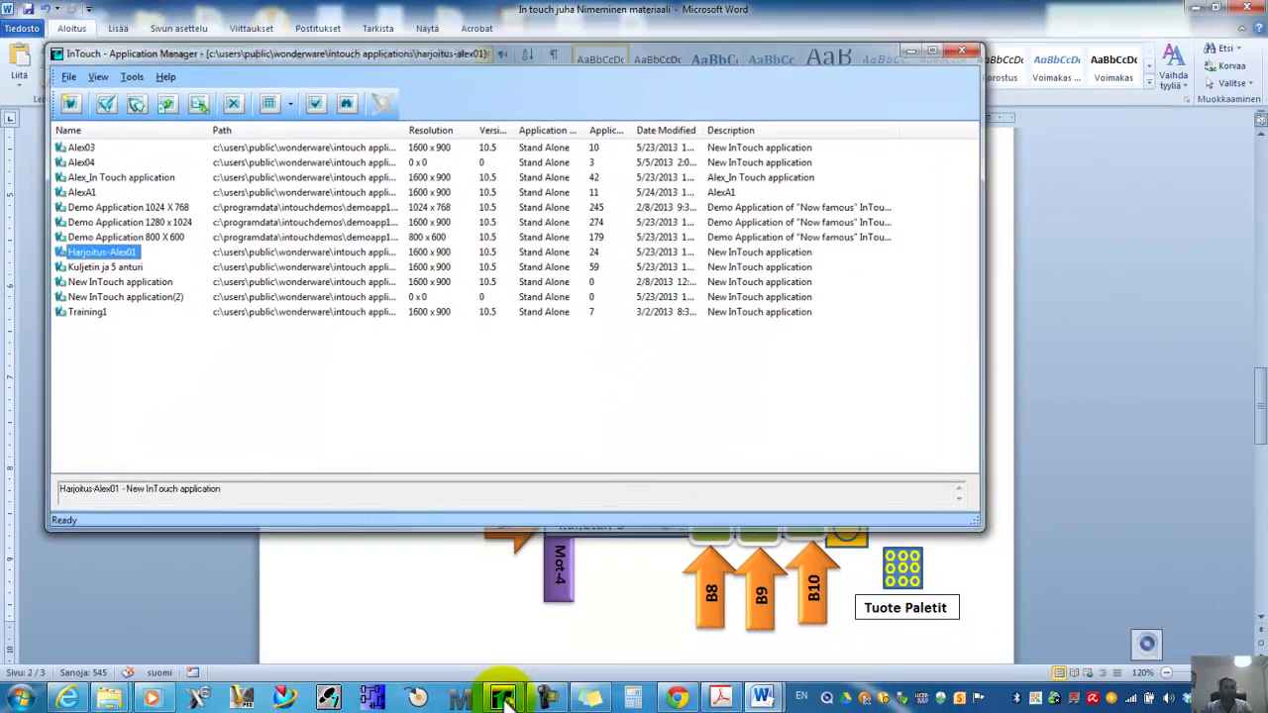
click(503, 700)
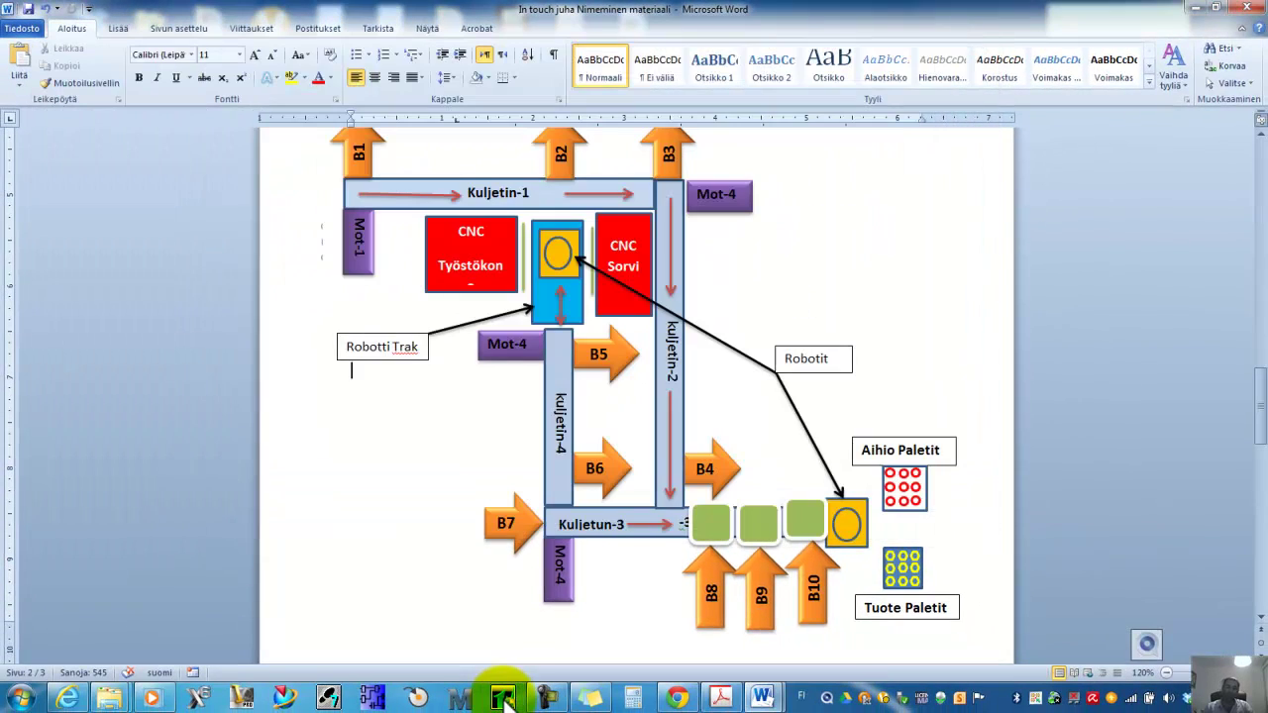
key(i)
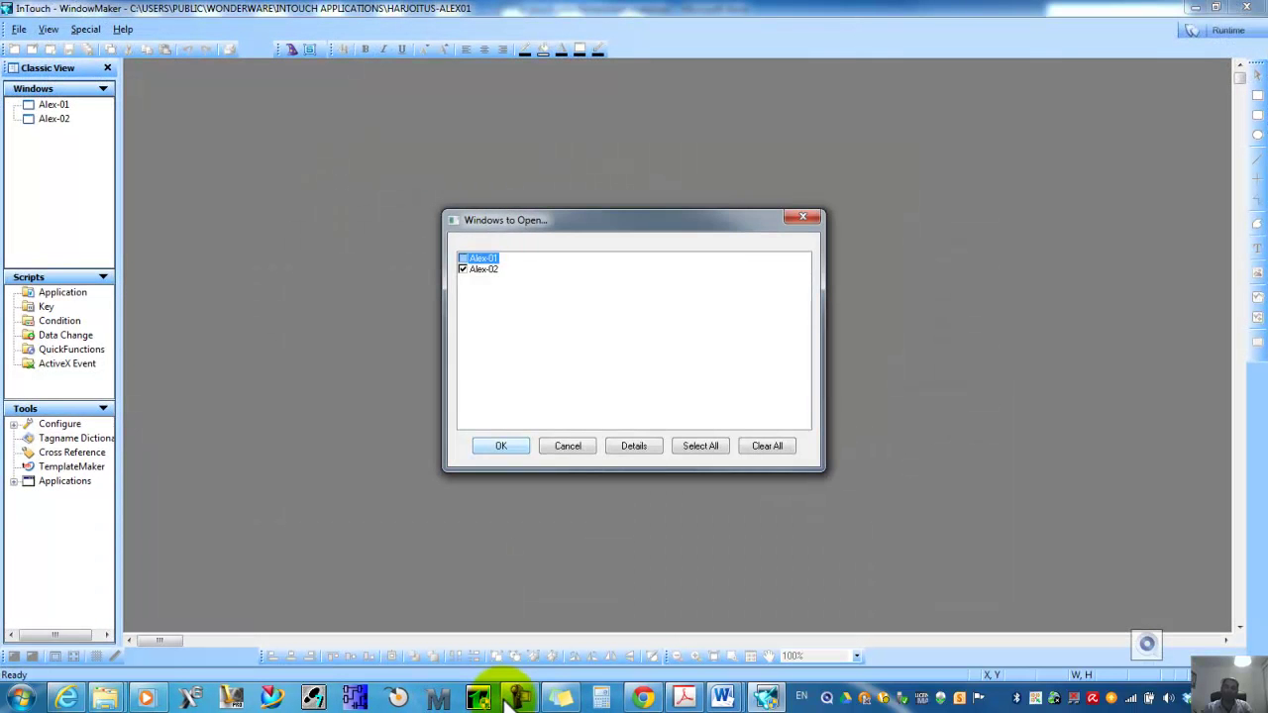
key(Return)
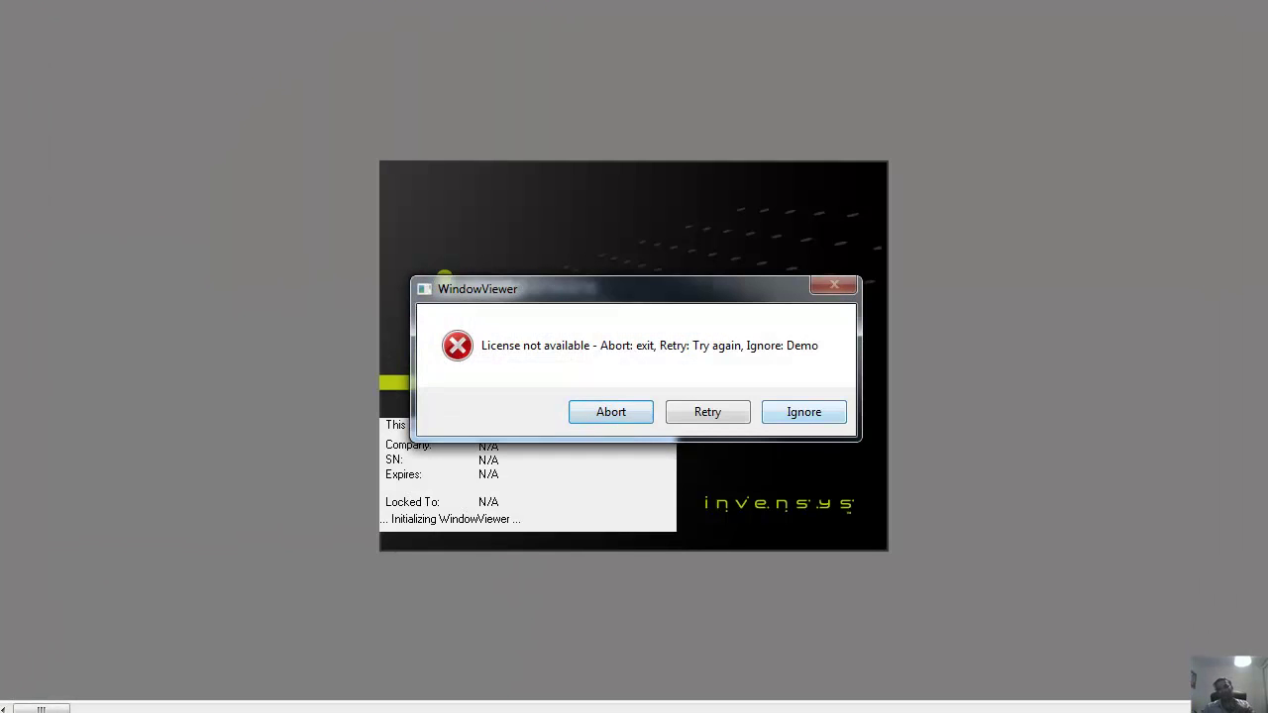
click(803, 412)
click(741, 407)
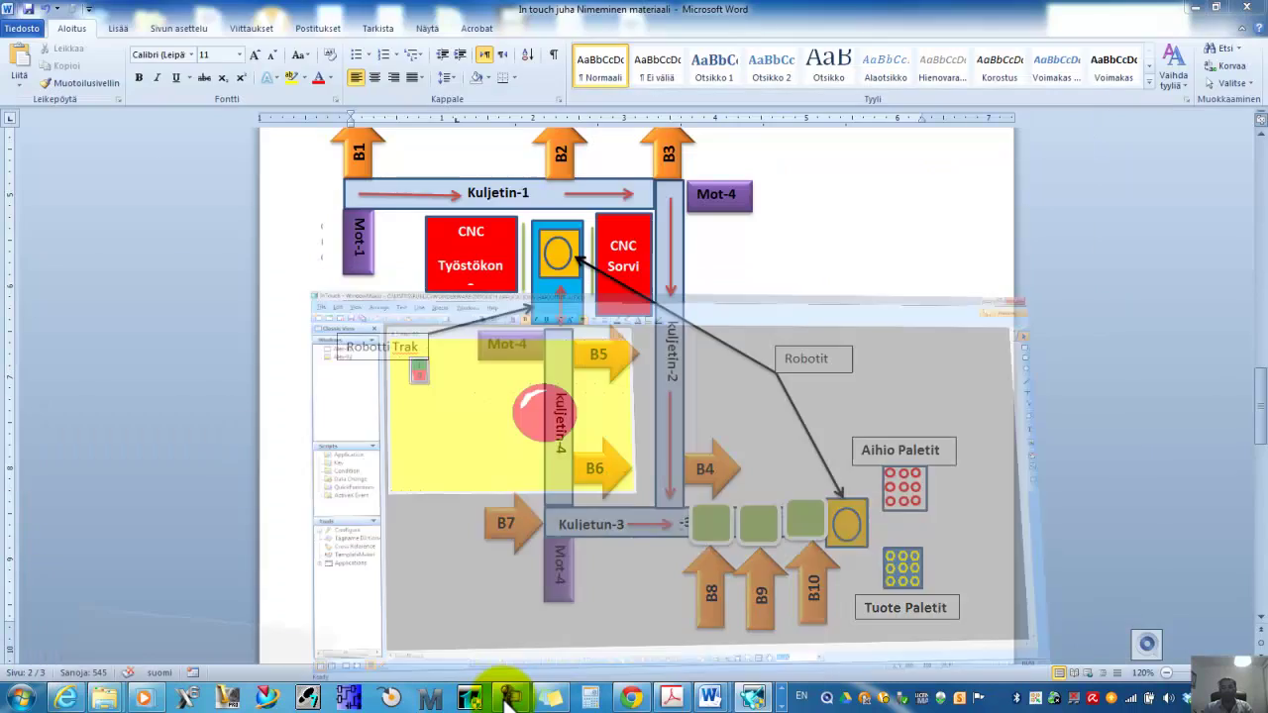
click(509, 698)
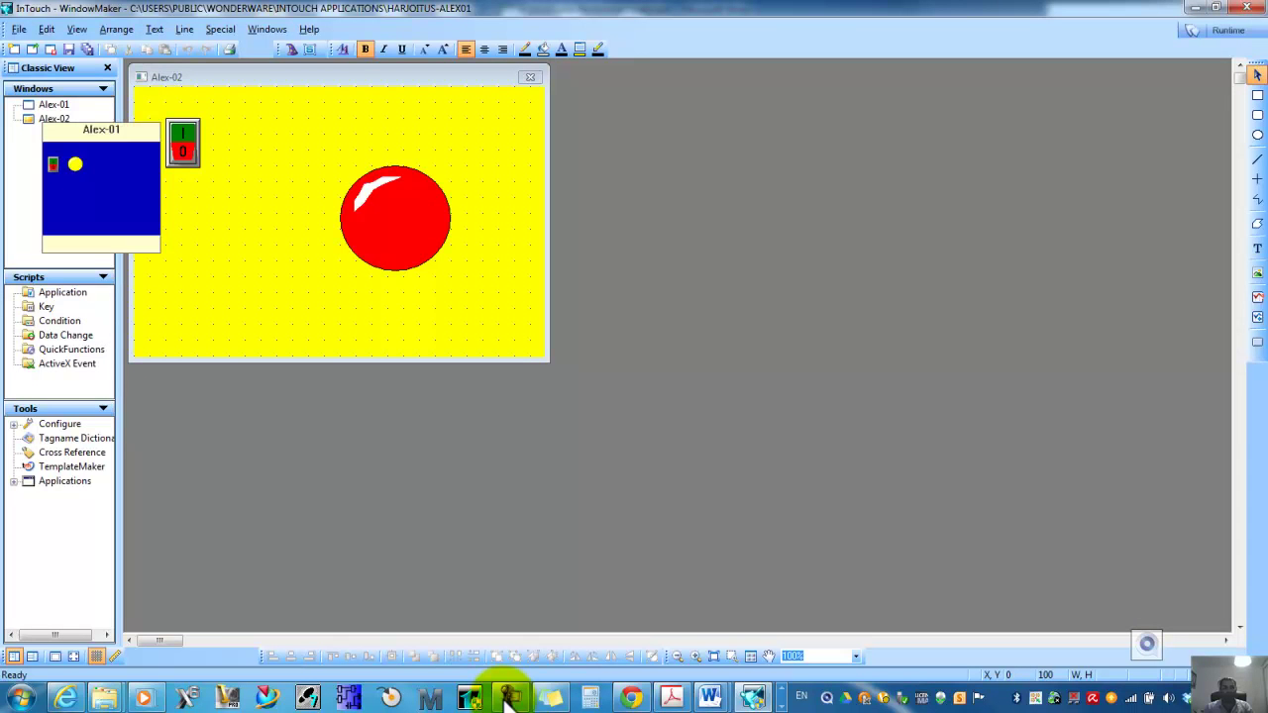
- Show the Alex-01 and Alex-02 windows side by side, and close WindowMaker without saving Alex-01
double_click(53, 105)
click(164, 155)
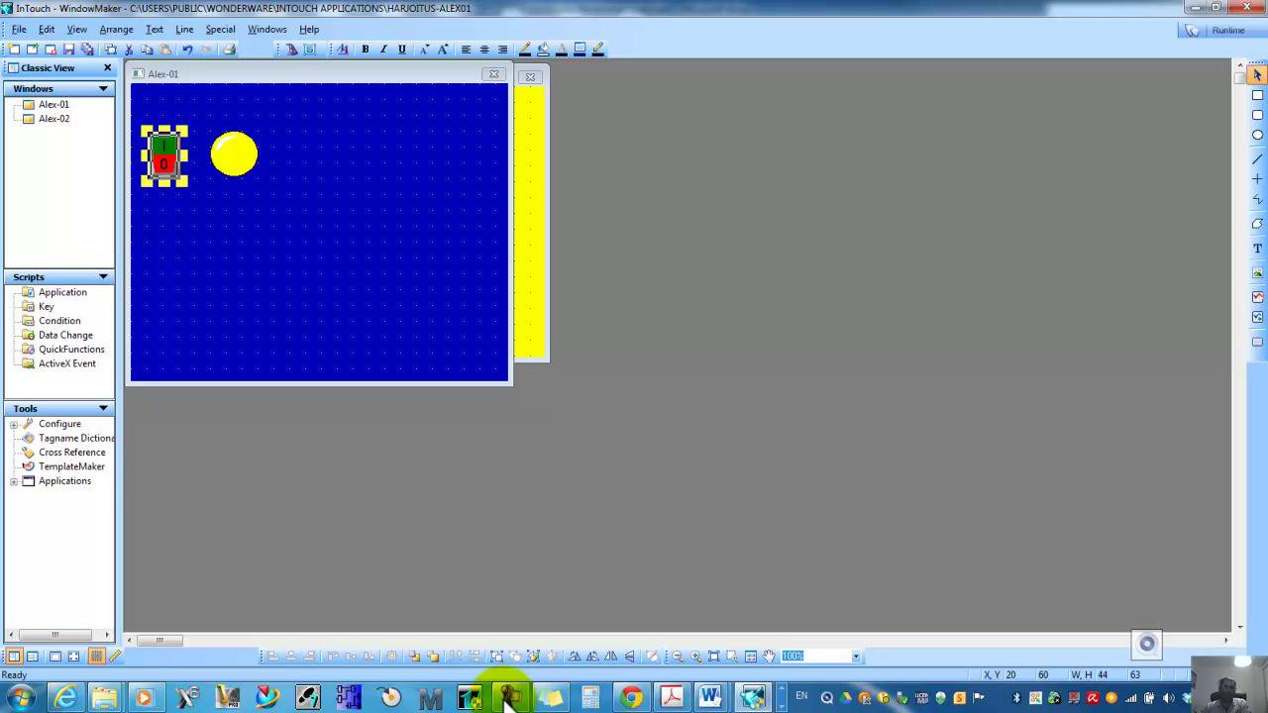
click(540, 150)
mouse_move(435, 77)
mouse_down()
mouse_move(445, 91)
mouse_move(870, 214)
mouse_move(836, 97)
mouse_up()
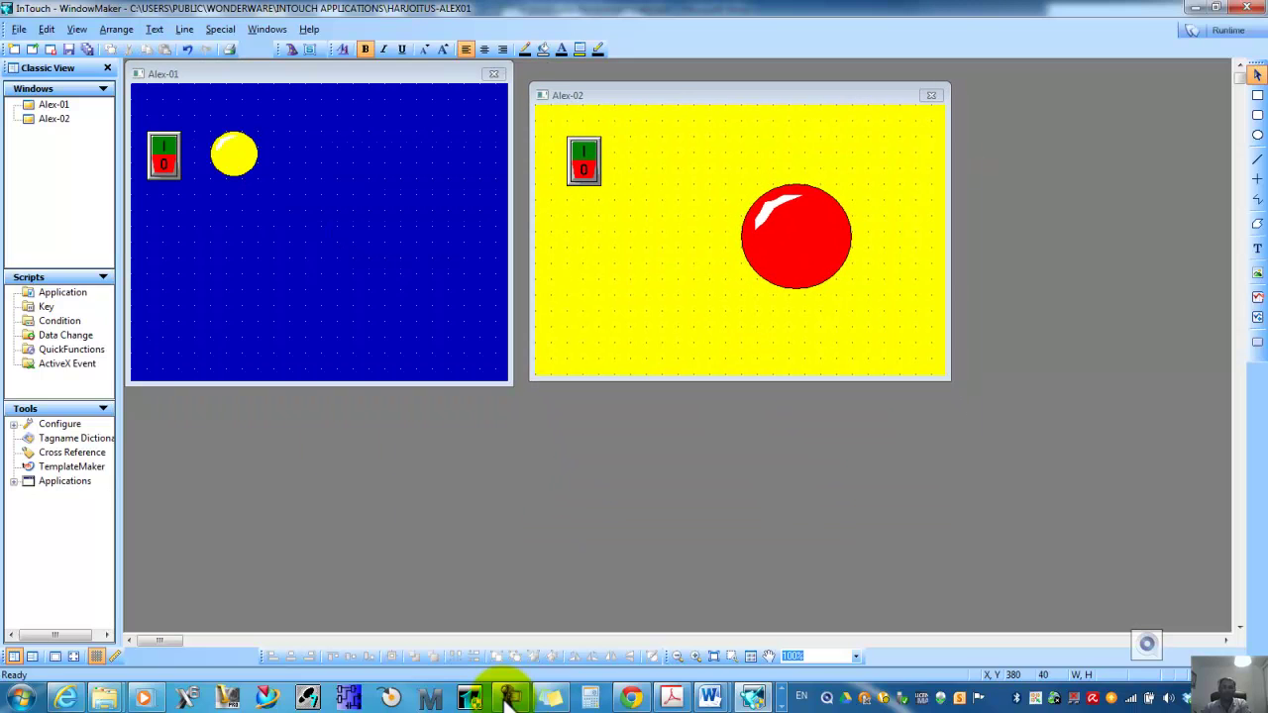
click(1246, 7)
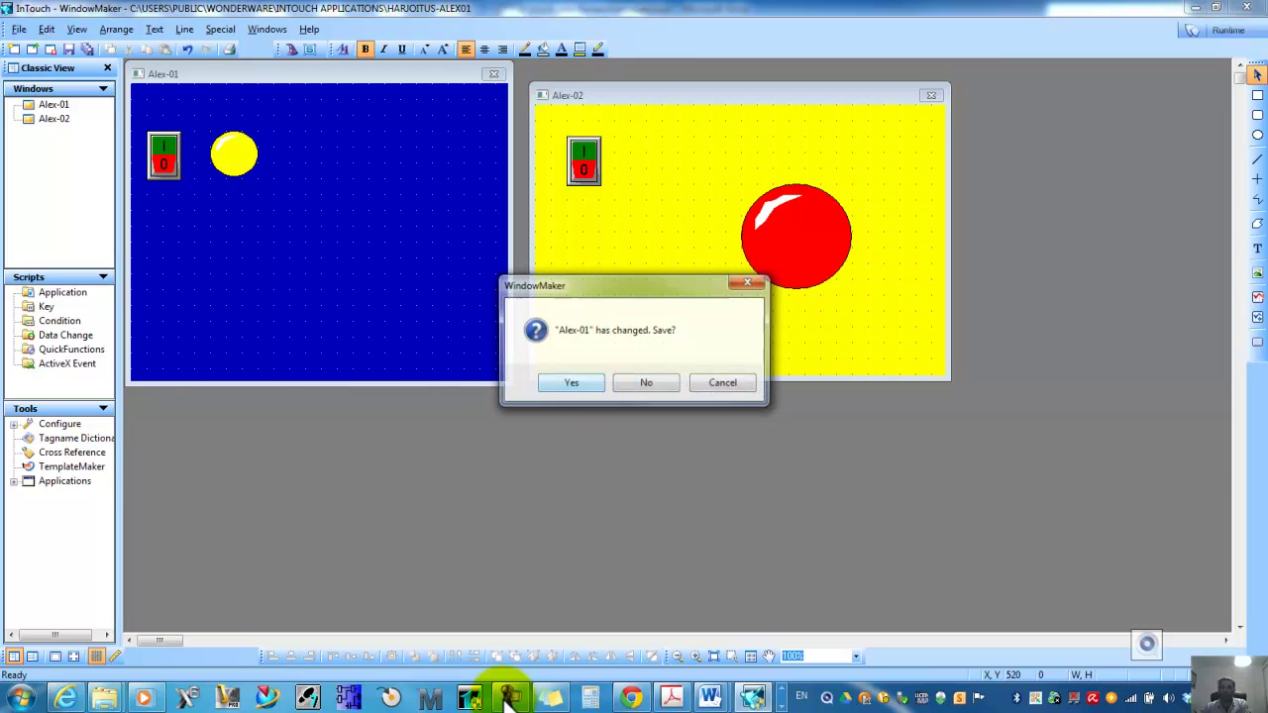
click(646, 383)
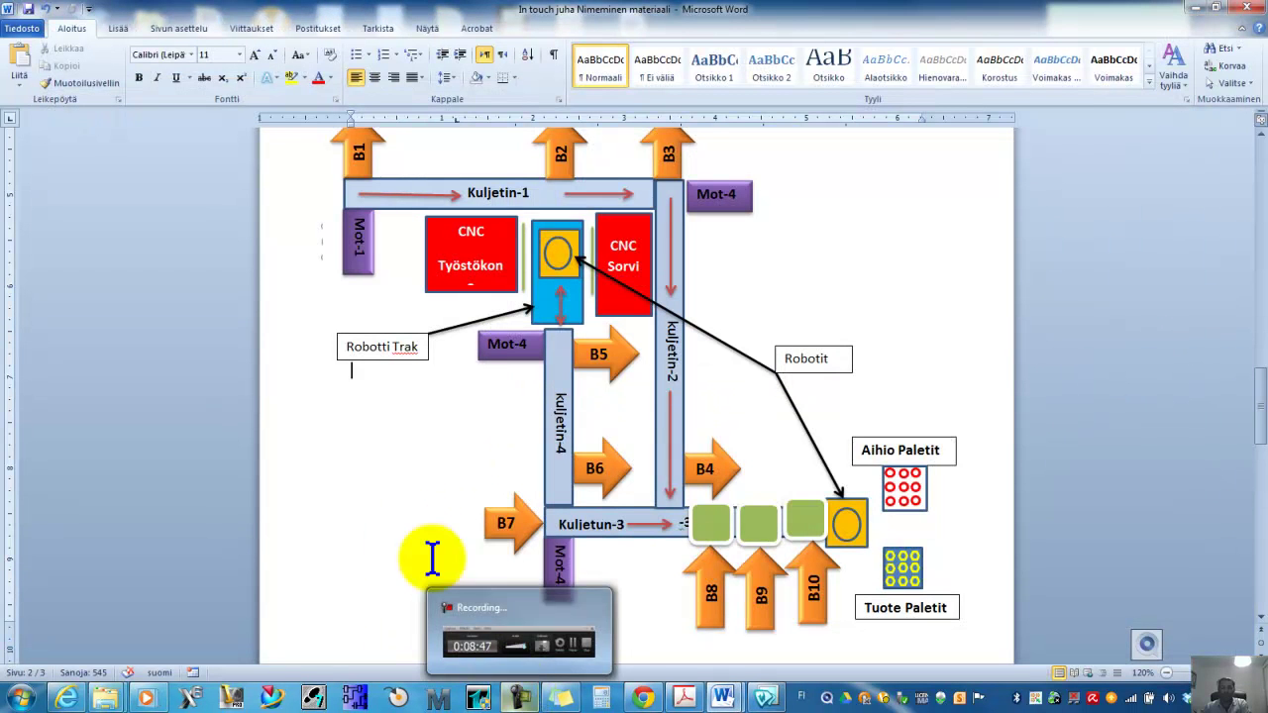
click(408, 495)
scroll(408, 496, down, 2)
scroll(408, 496, up, 3)
scroll(409, 496, down, 1)
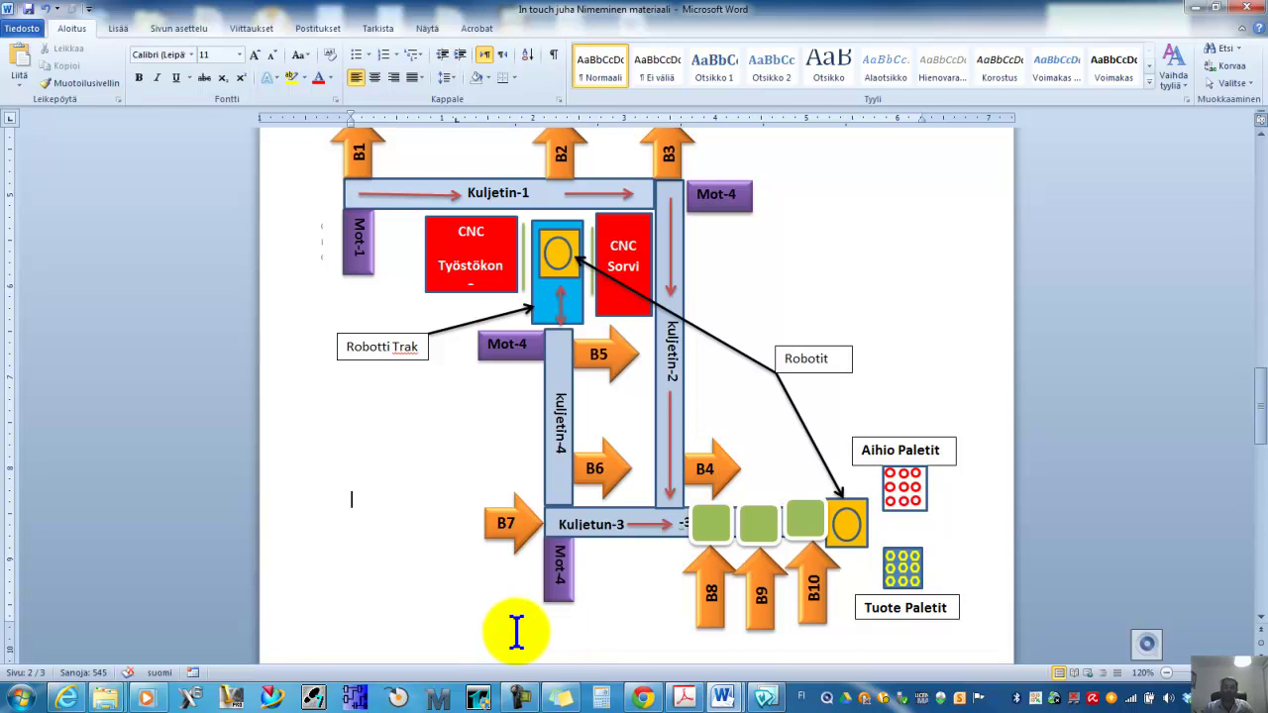
- Switch to Chrome and look through the Wonderware ArchestrA Graphics video page and the PLC Mentor InTouch training video list
mouse_move(644, 698)
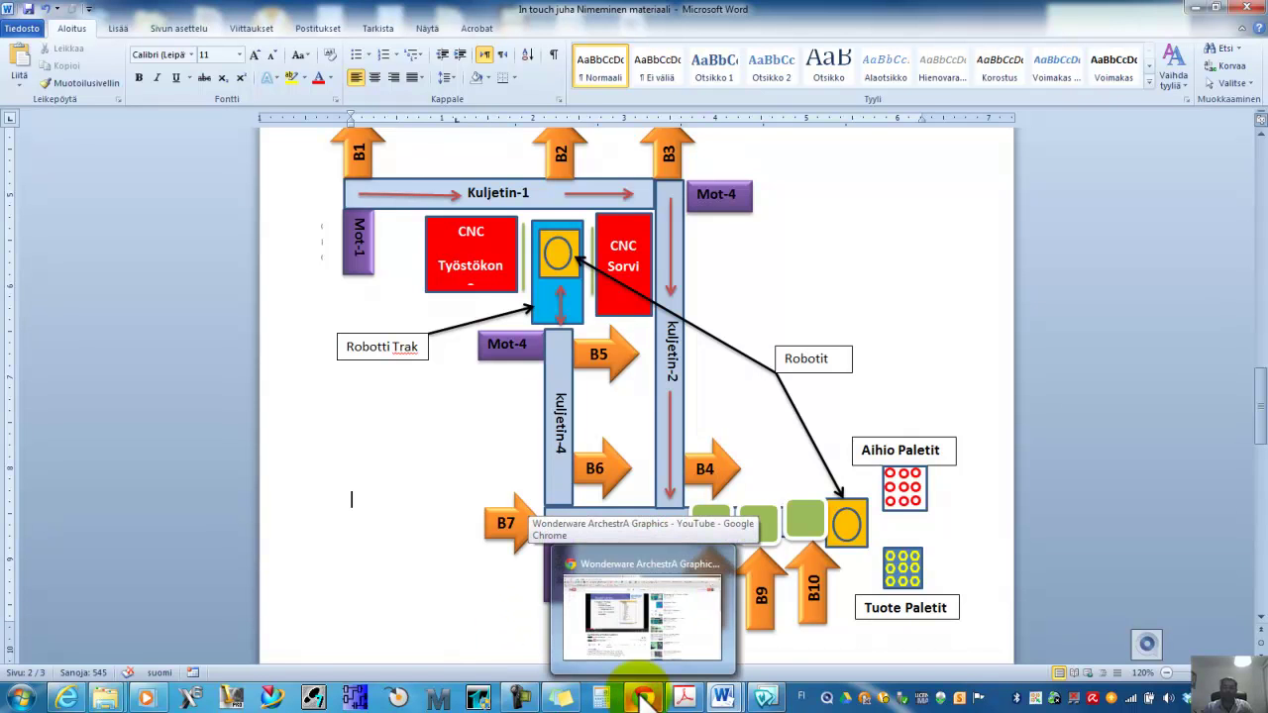
click(610, 662)
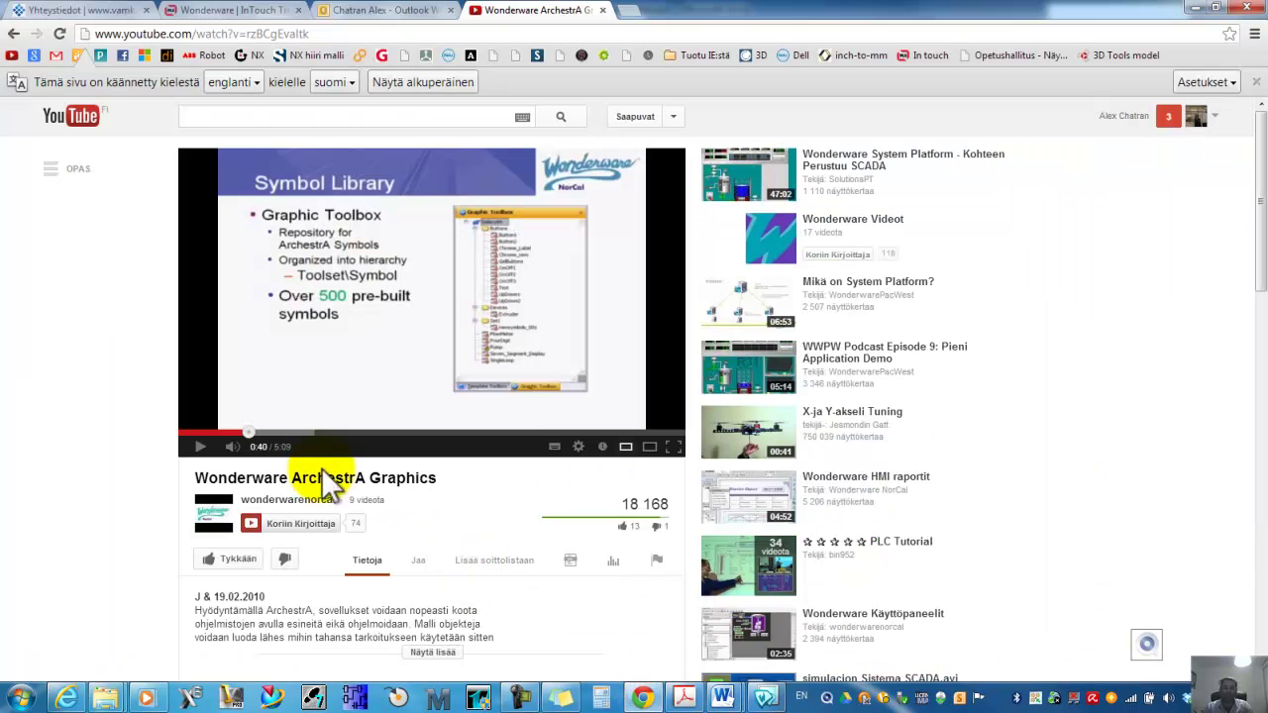
click(230, 14)
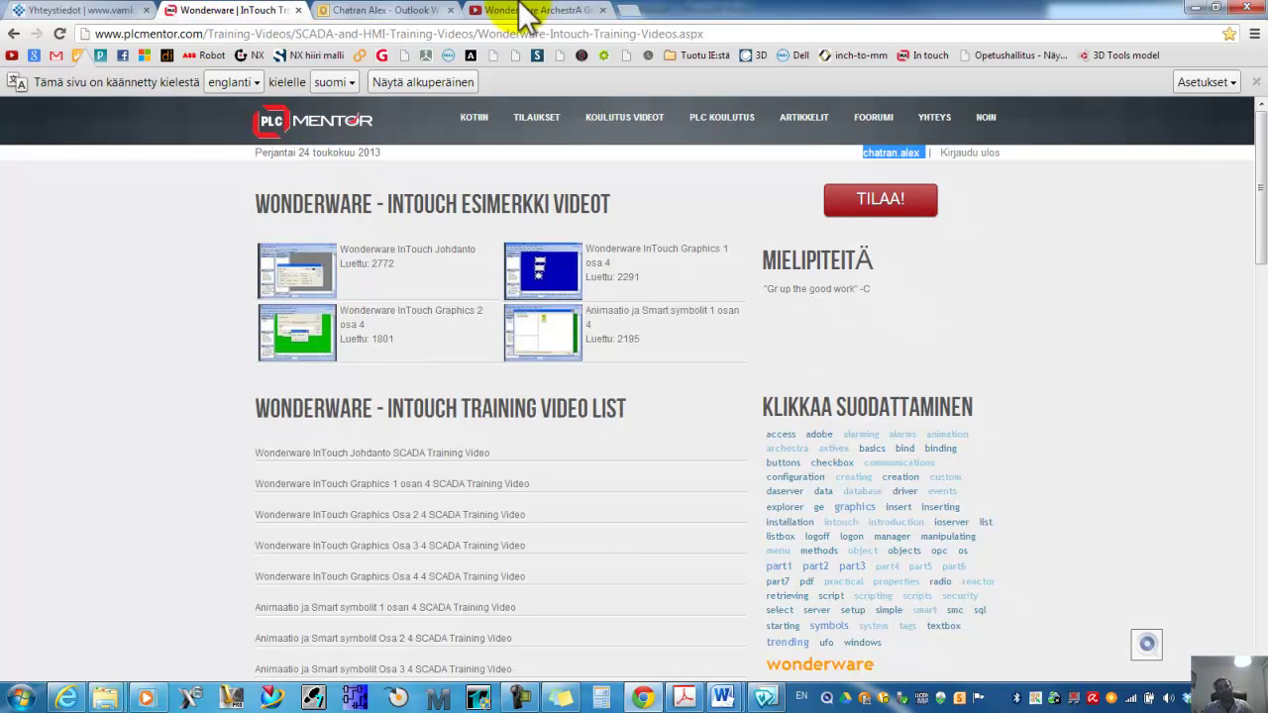
click(523, 10)
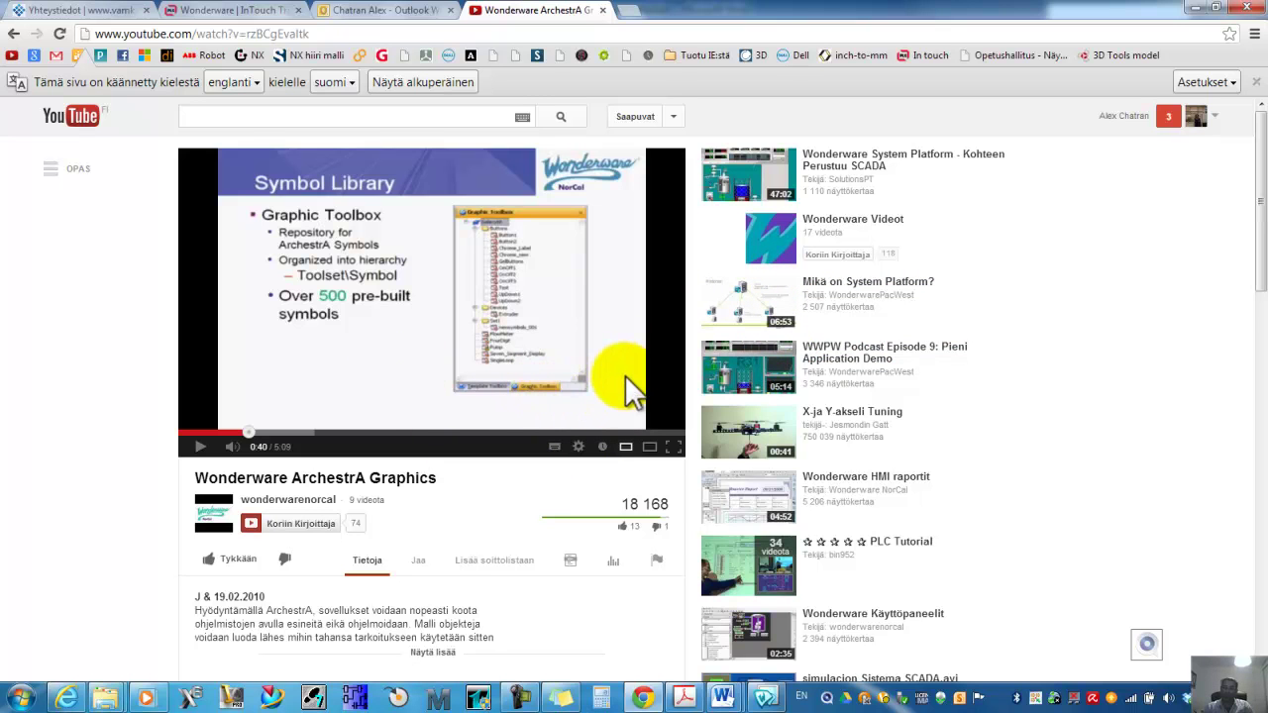
scroll(626, 376, down, 1)
scroll(625, 375, down, 3)
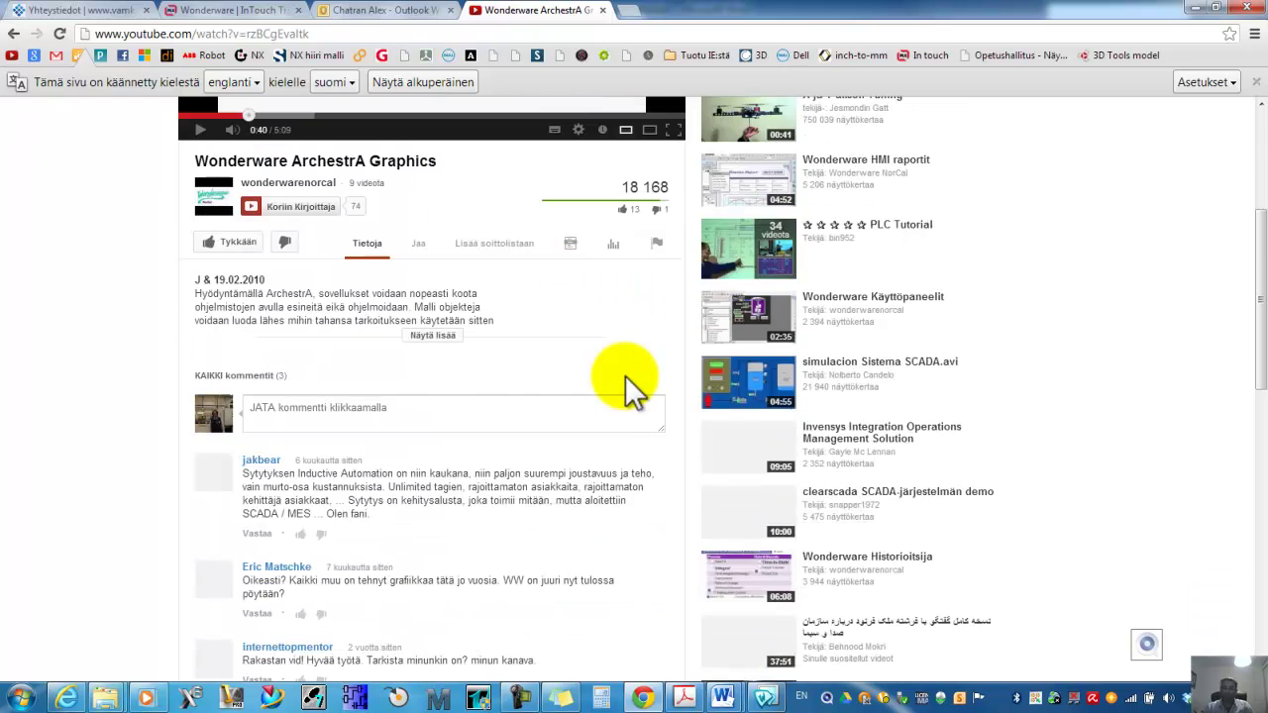
scroll(625, 375, down, 2)
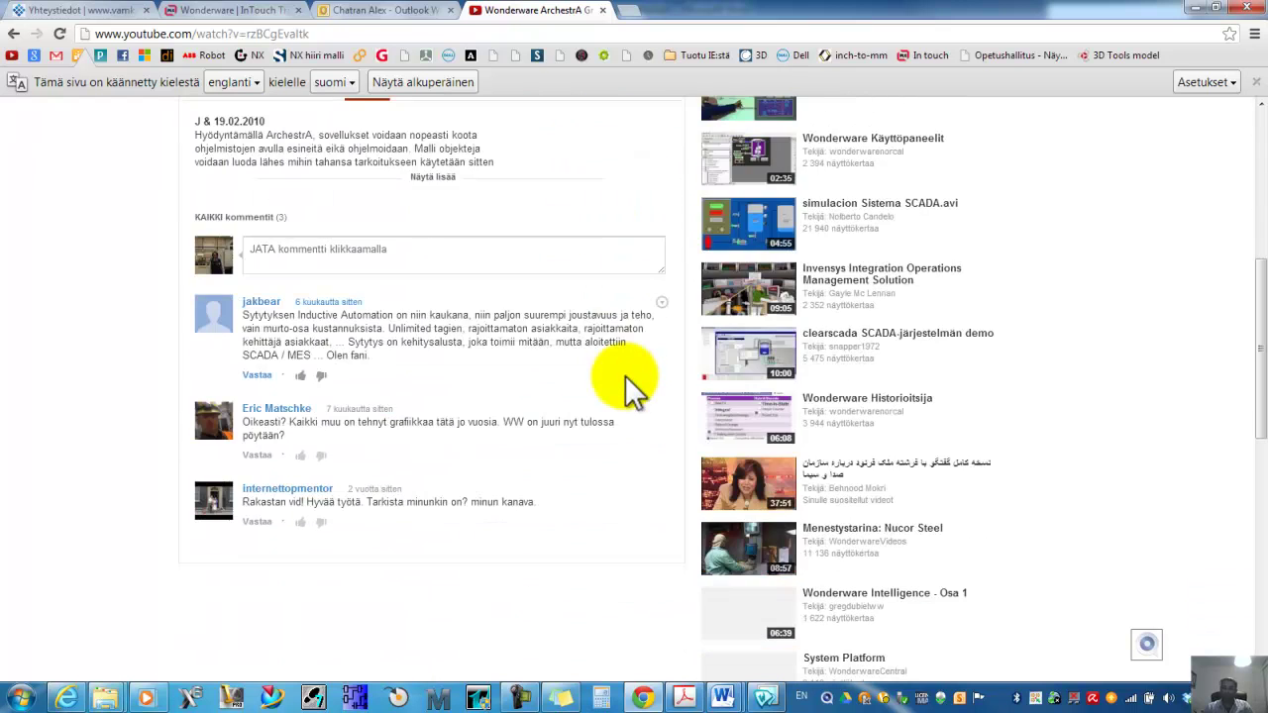
scroll(628, 376, up, 6)
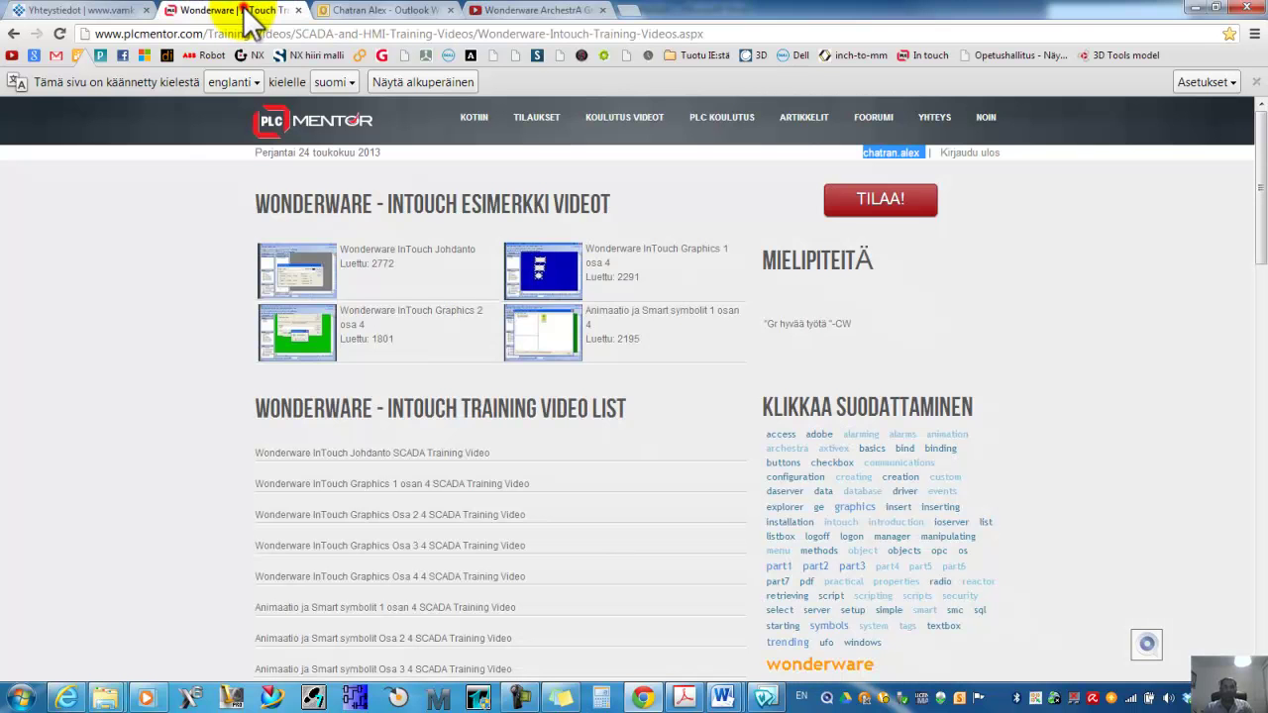
click(244, 12)
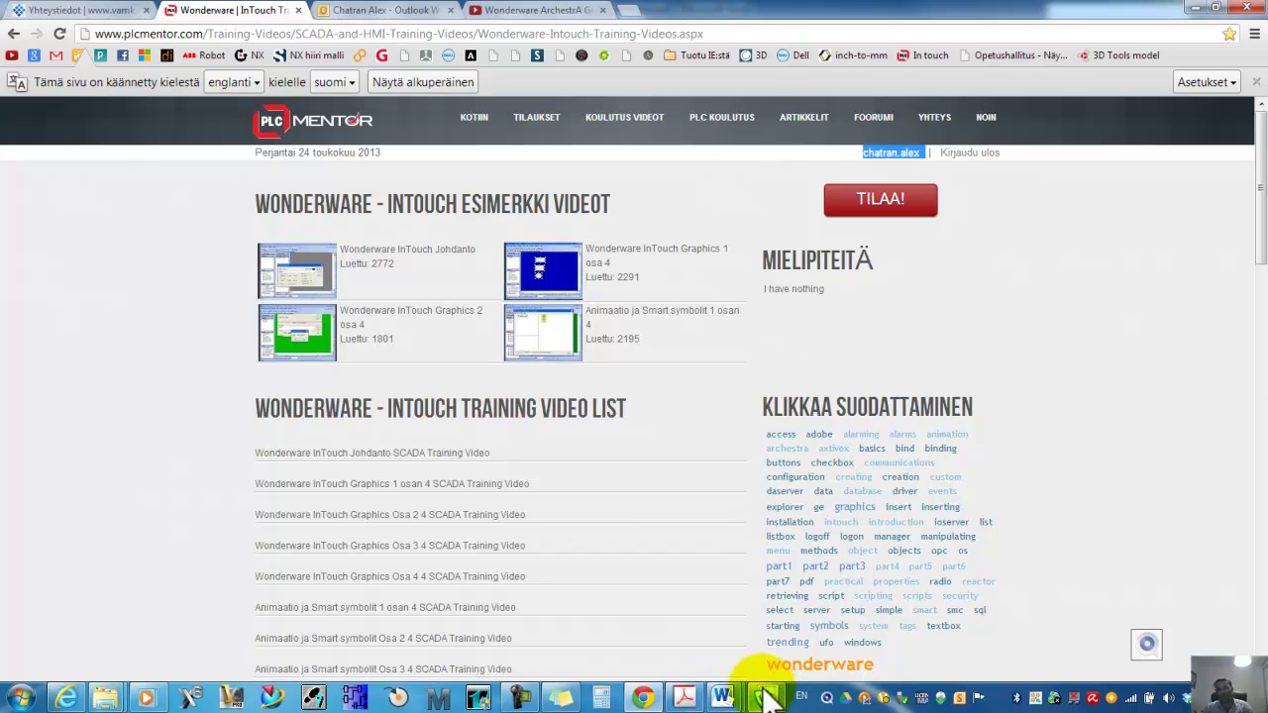
mouse_move(766, 702)
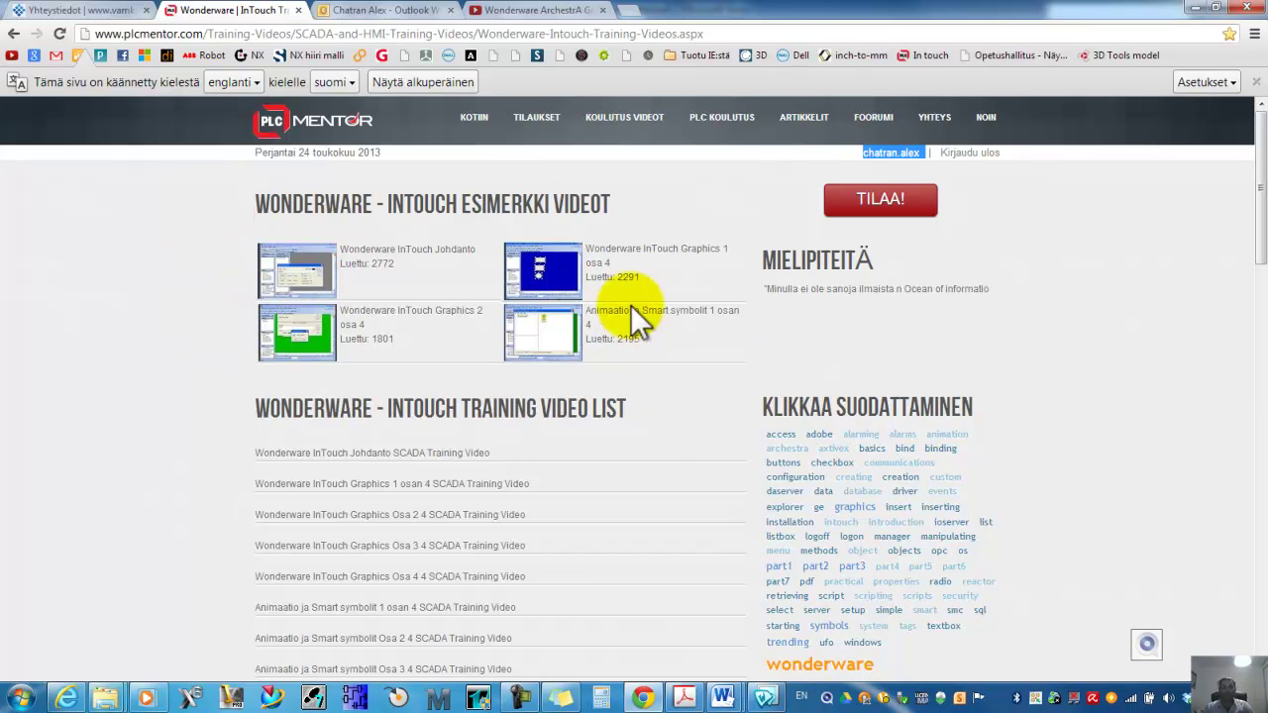
- View the Klinkmann e-mail about the InTouch basics training in Outlook Web App, and highlight the course date 3.-5.6.2013
click(397, 14)
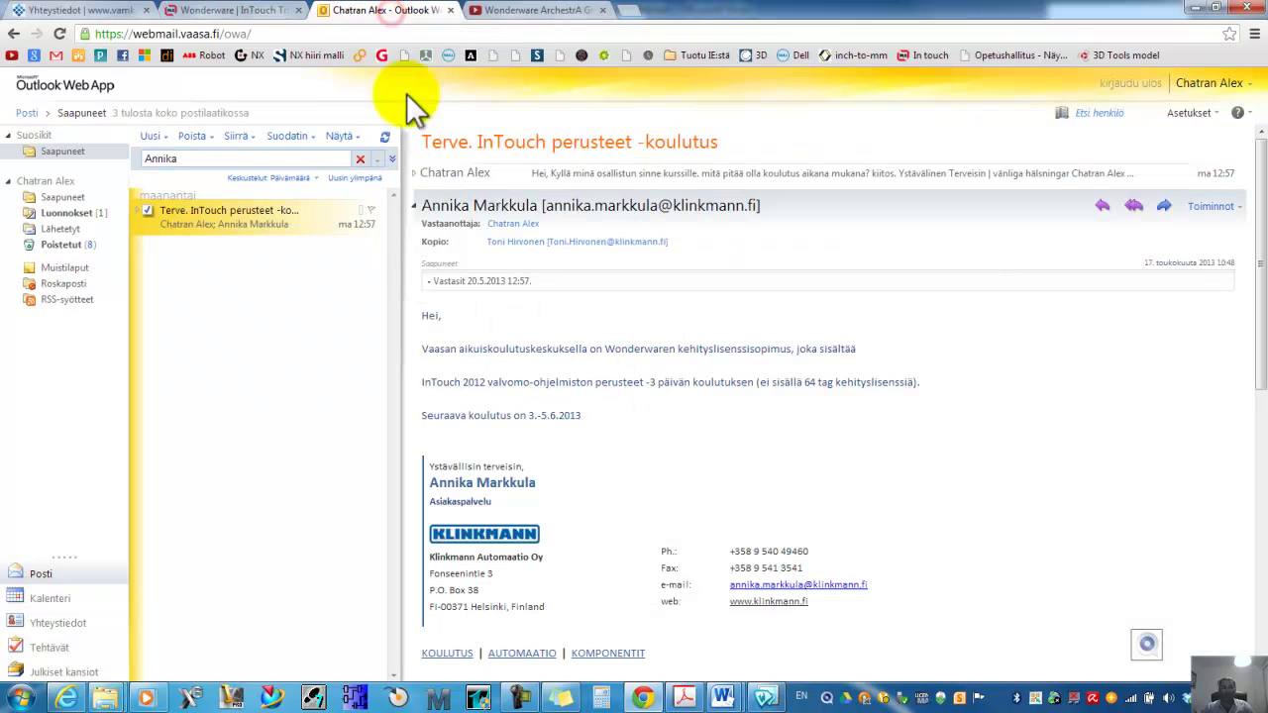
mouse_move(543, 536)
mouse_down()
mouse_move(447, 531)
mouse_move(524, 531)
mouse_up()
click(588, 485)
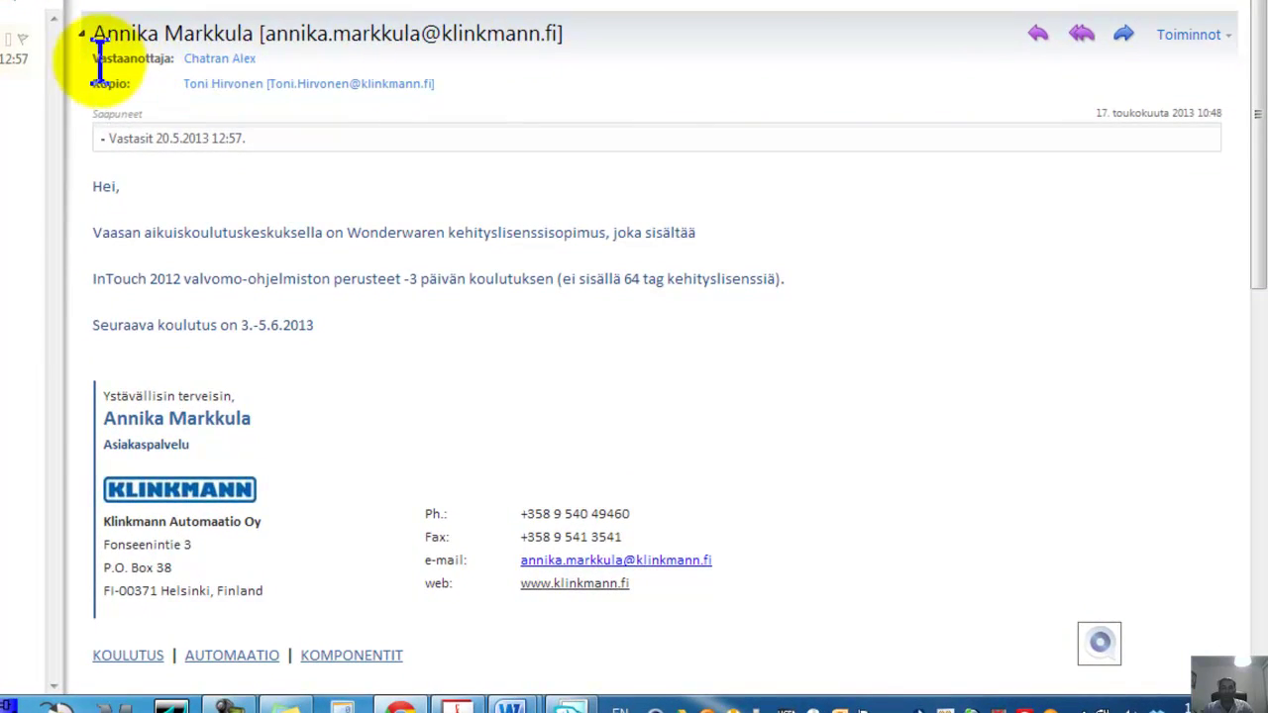
mouse_move(252, 74)
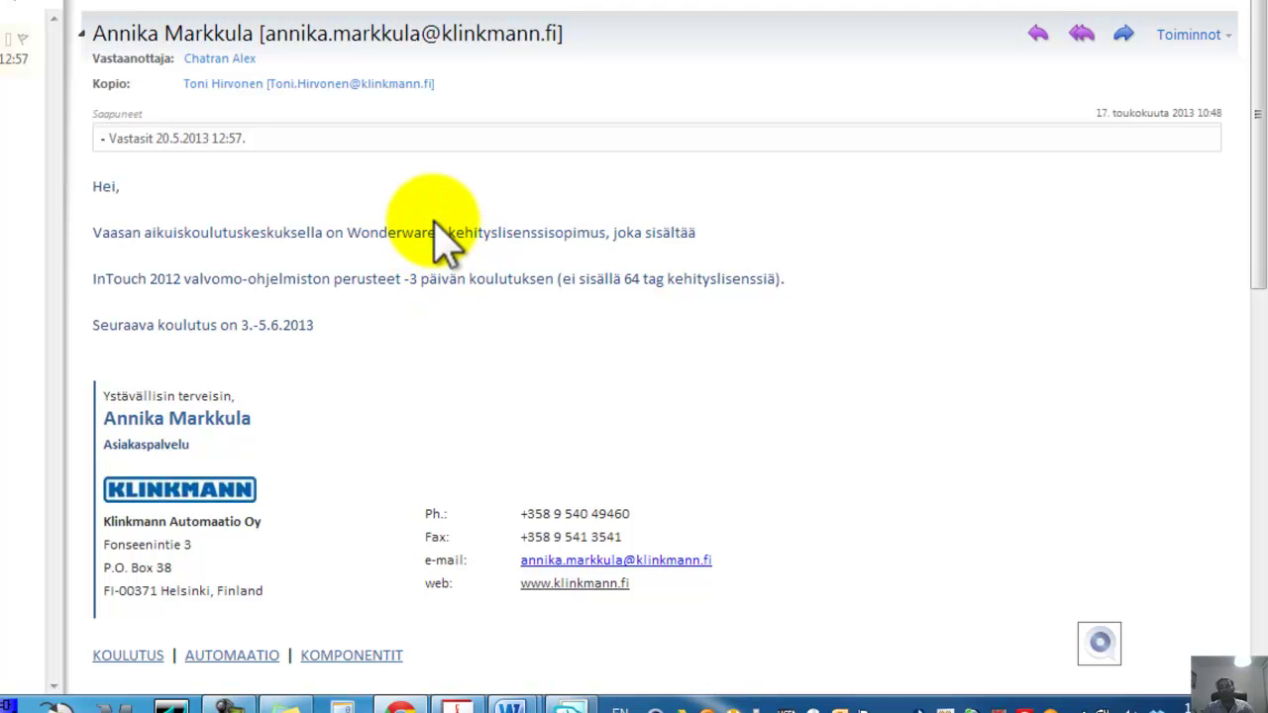
click(315, 327)
drag(316, 327, 240, 329)
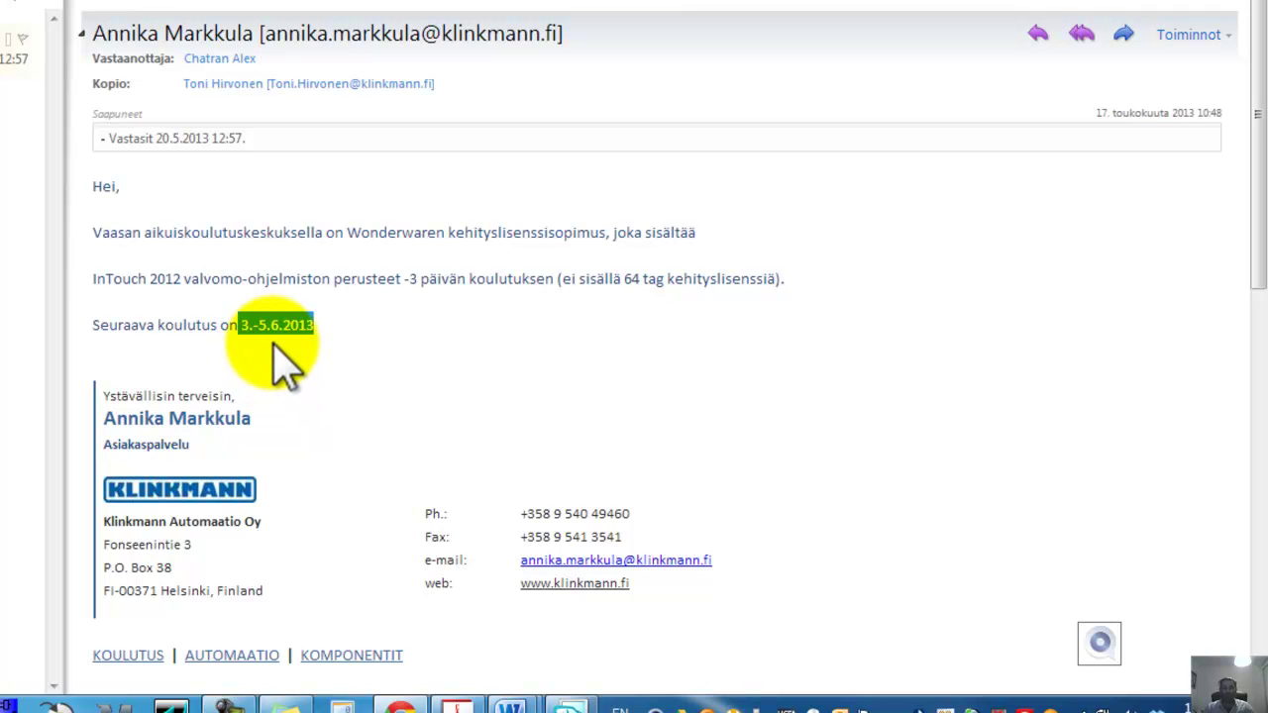
scroll(282, 367, down, 2)
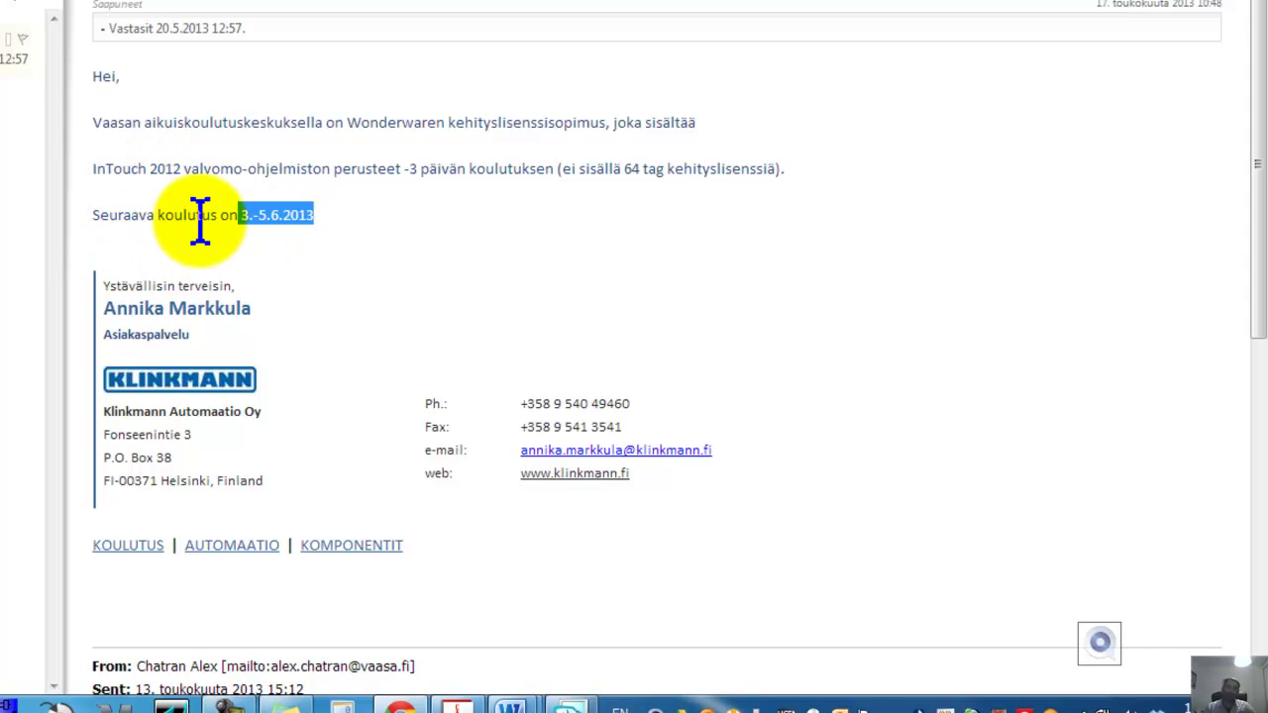
click(337, 228)
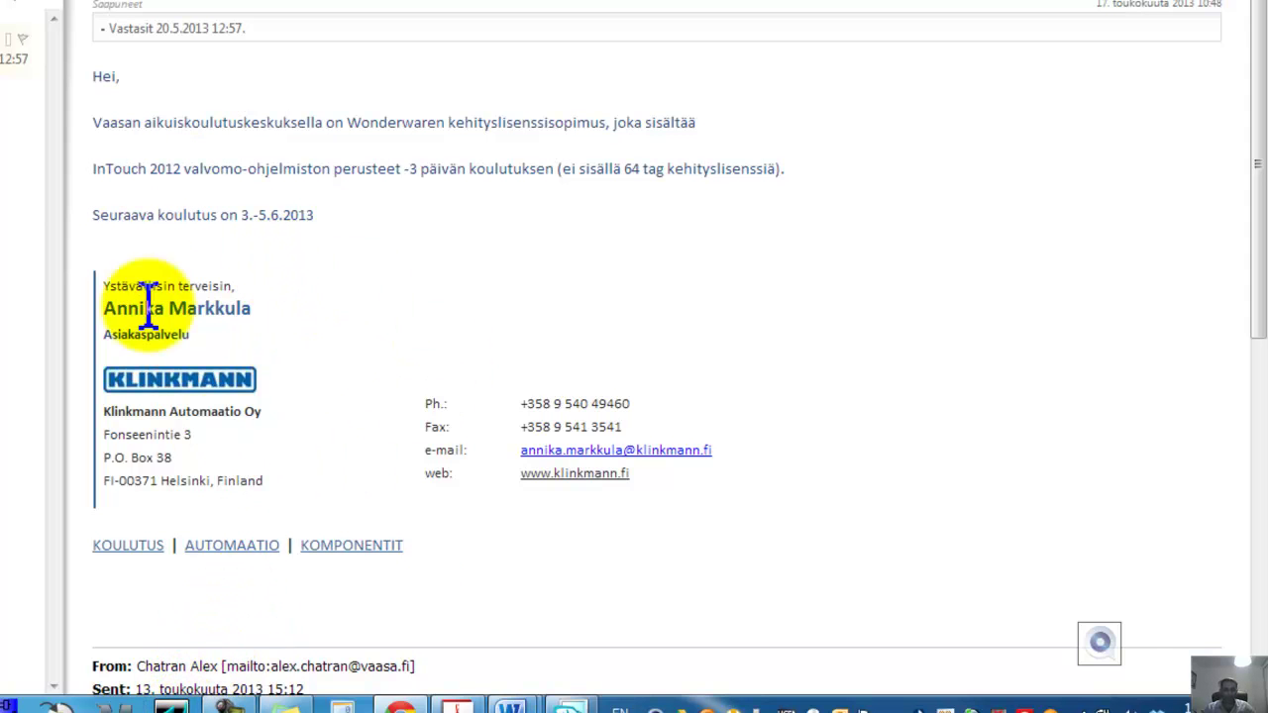
drag(237, 216, 314, 218)
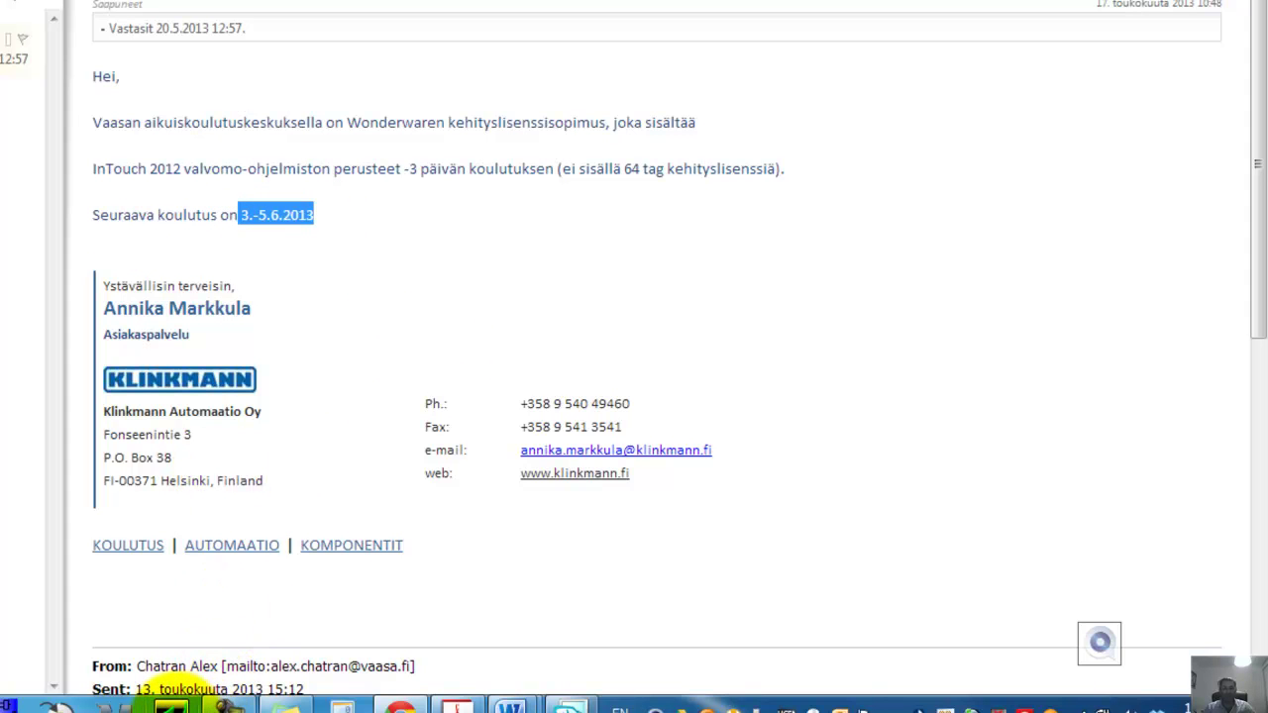
- Decline starting WindowMaker, and switch to Word to view the conveyor line layout in the InTouch material document
click(171, 706)
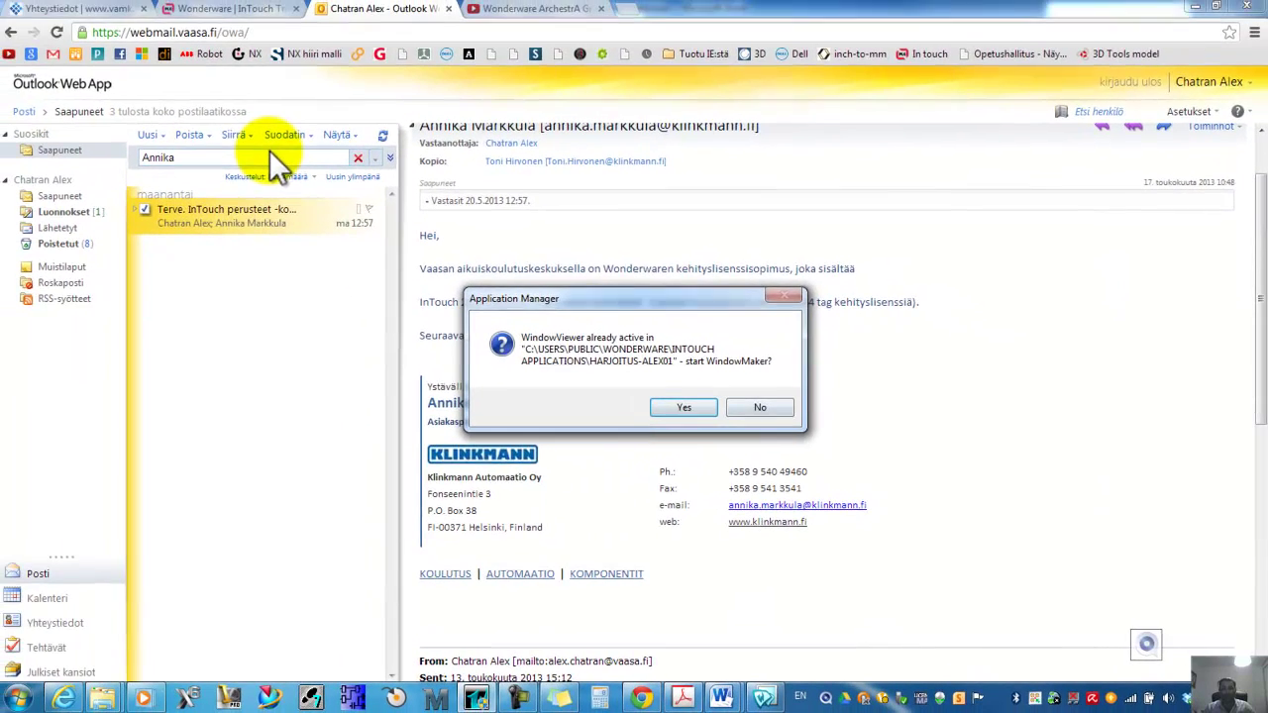
click(761, 408)
click(767, 696)
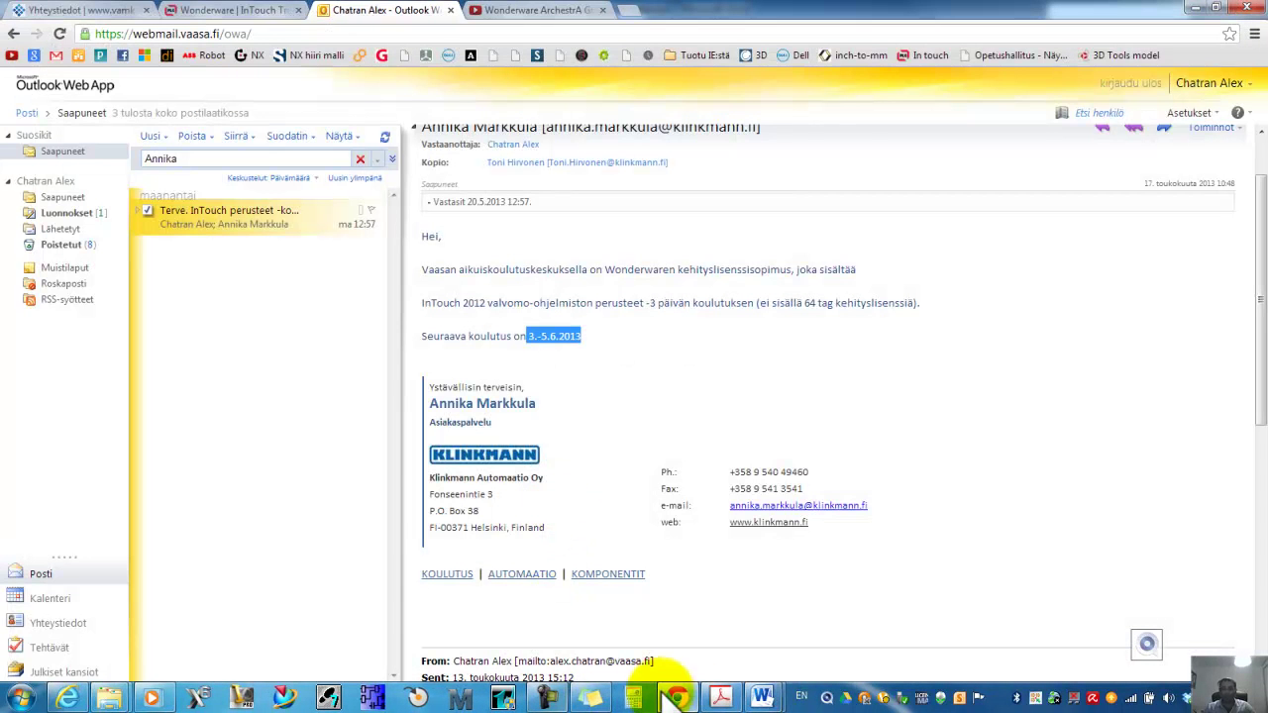
mouse_move(764, 689)
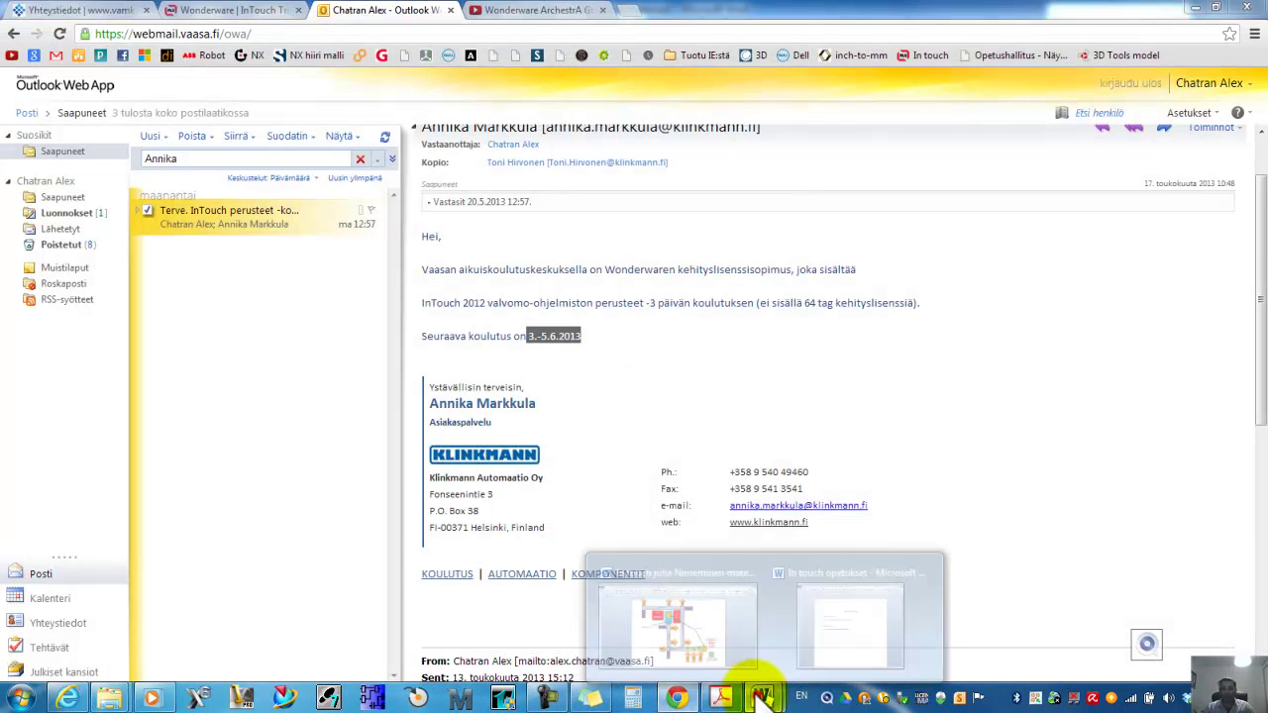
click(673, 597)
scroll(442, 307, up, 1)
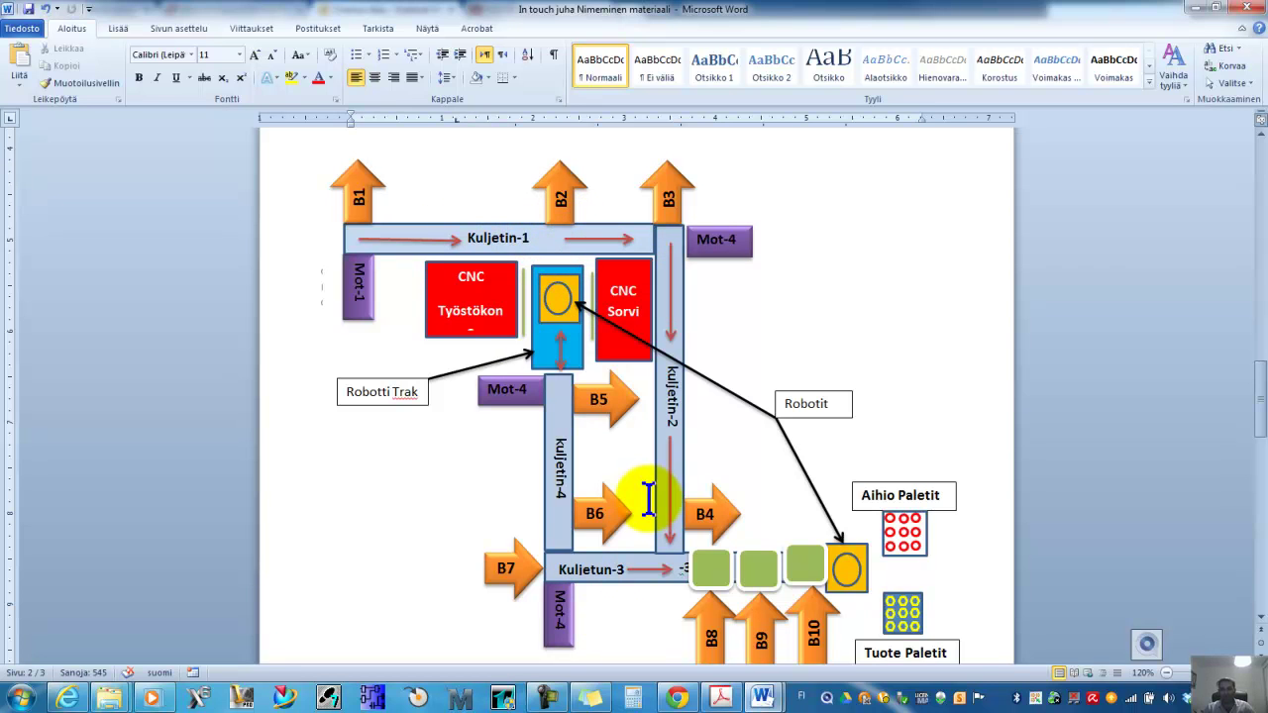
scroll(648, 500, down, 1)
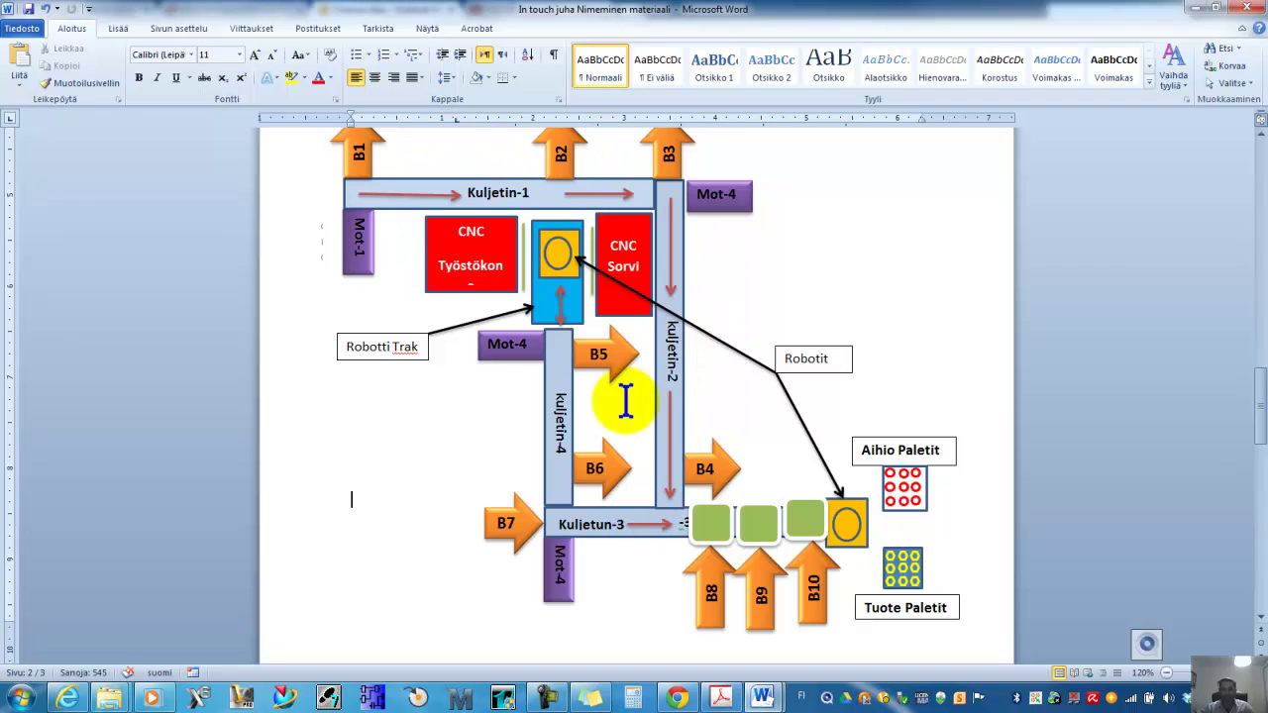
mouse_move(560, 692)
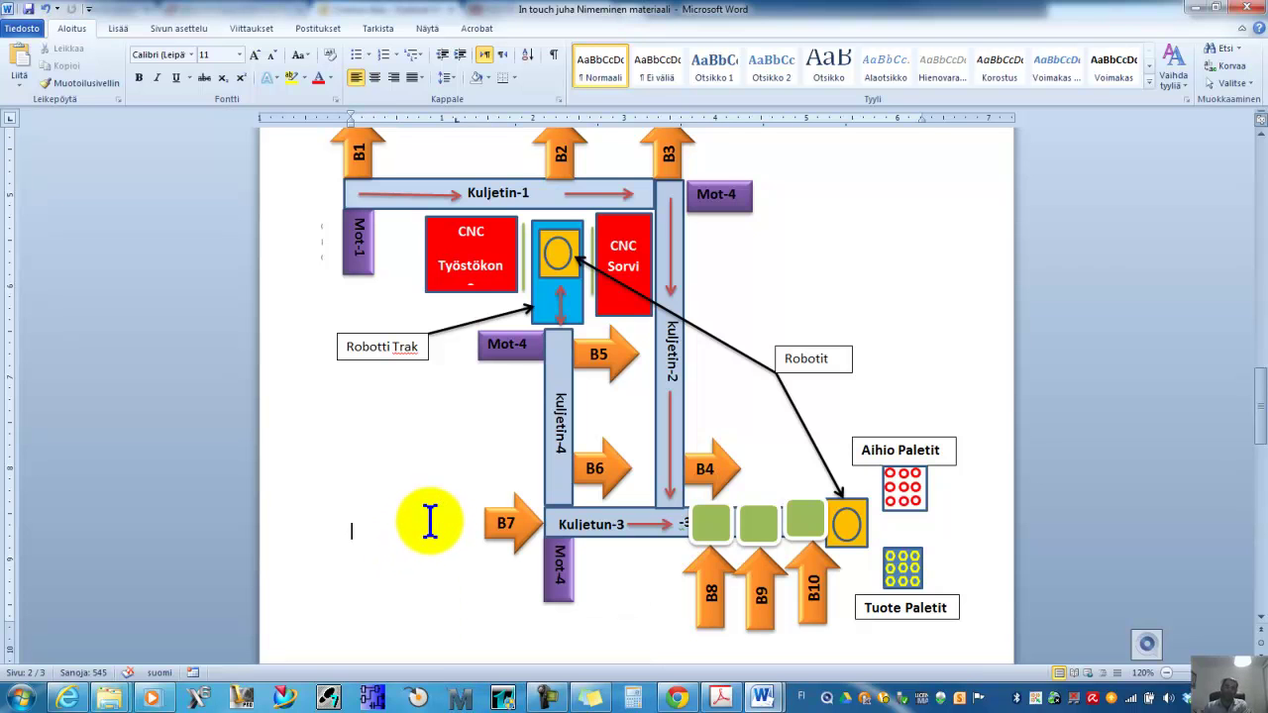
- Read through the Tehtävä 2 basic conveyor exercise, including the Siemens S7 program description and the required components list
scroll(430, 518, down, 4)
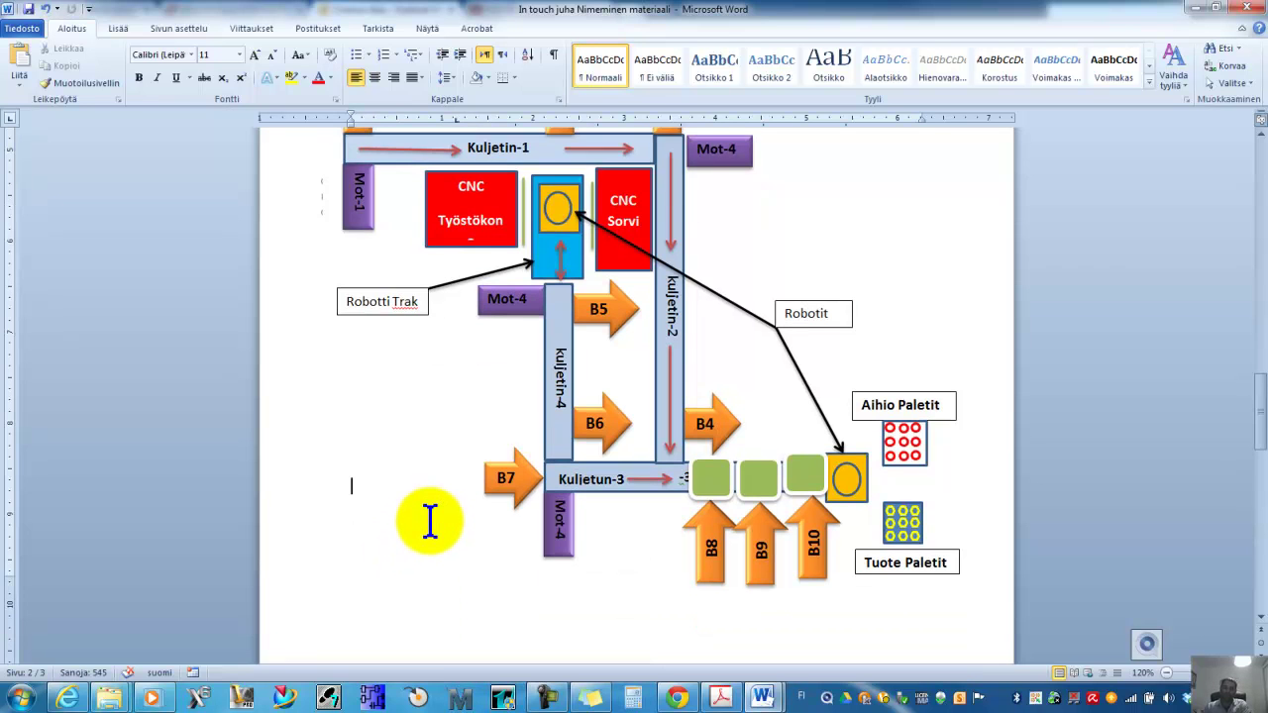
scroll(430, 518, down, 5)
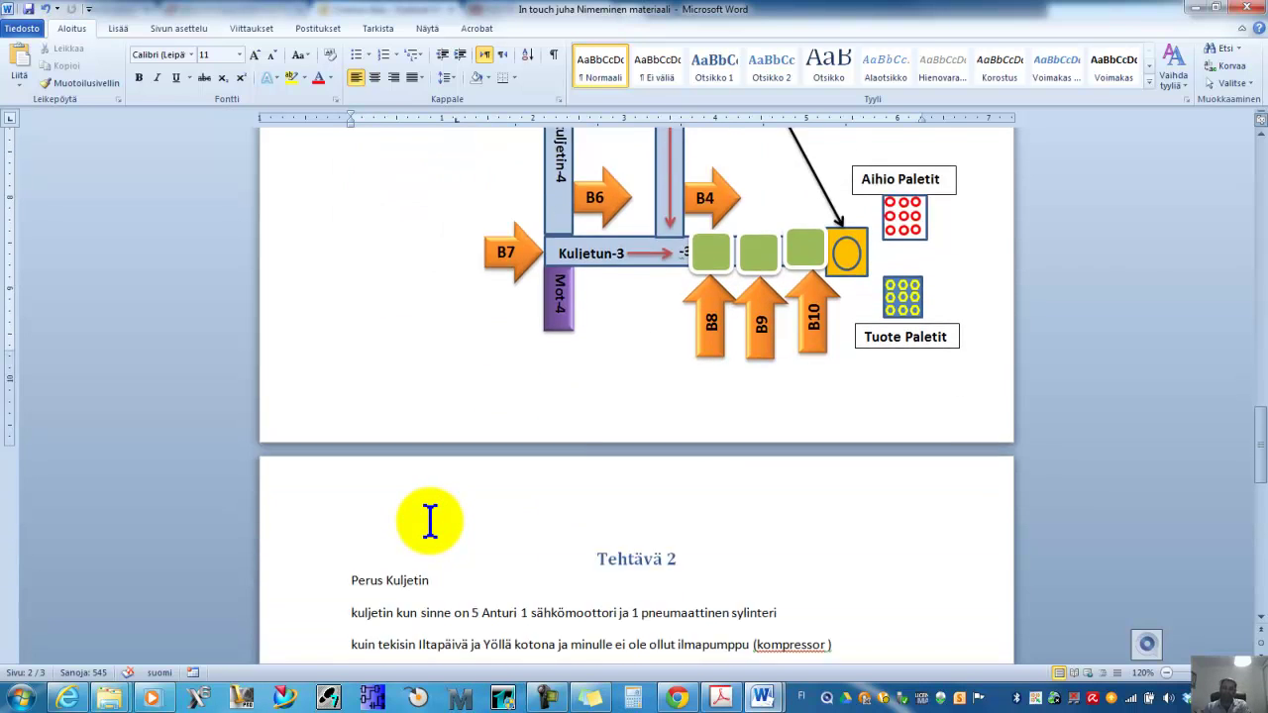
scroll(429, 523, down, 1)
scroll(428, 522, down, 3)
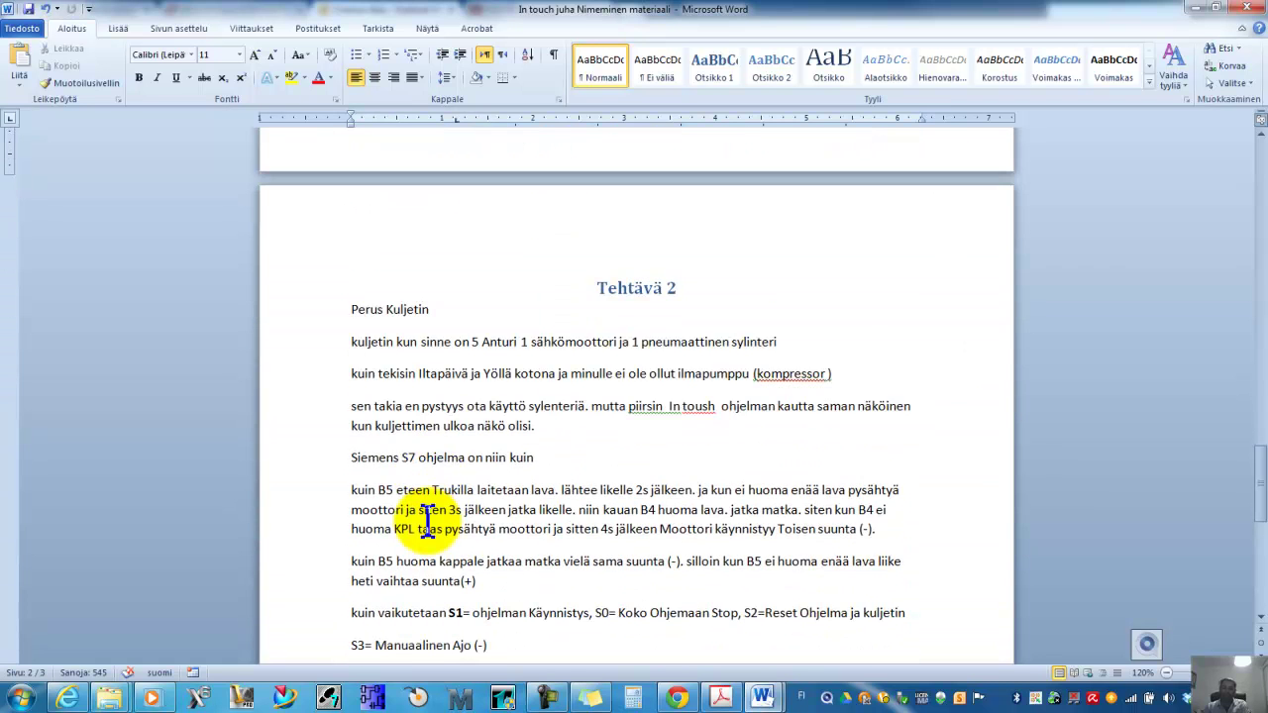
scroll(428, 523, down, 1)
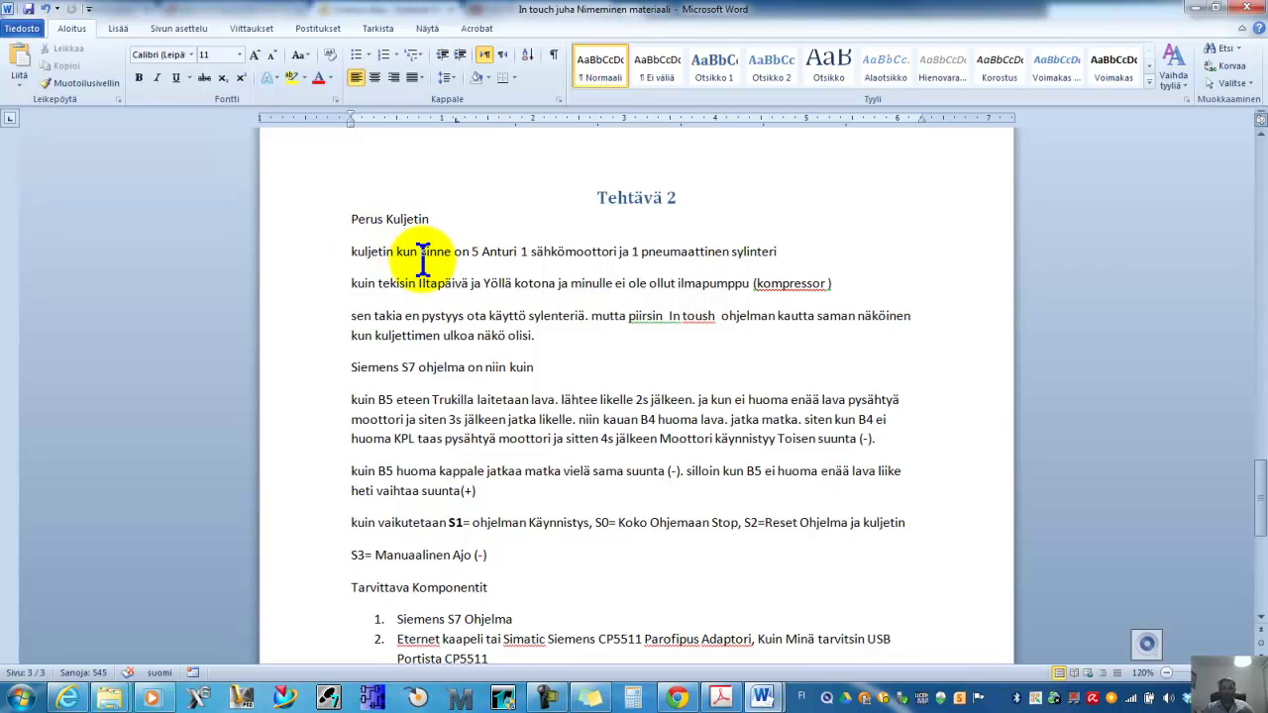
scroll(423, 262, down, 1)
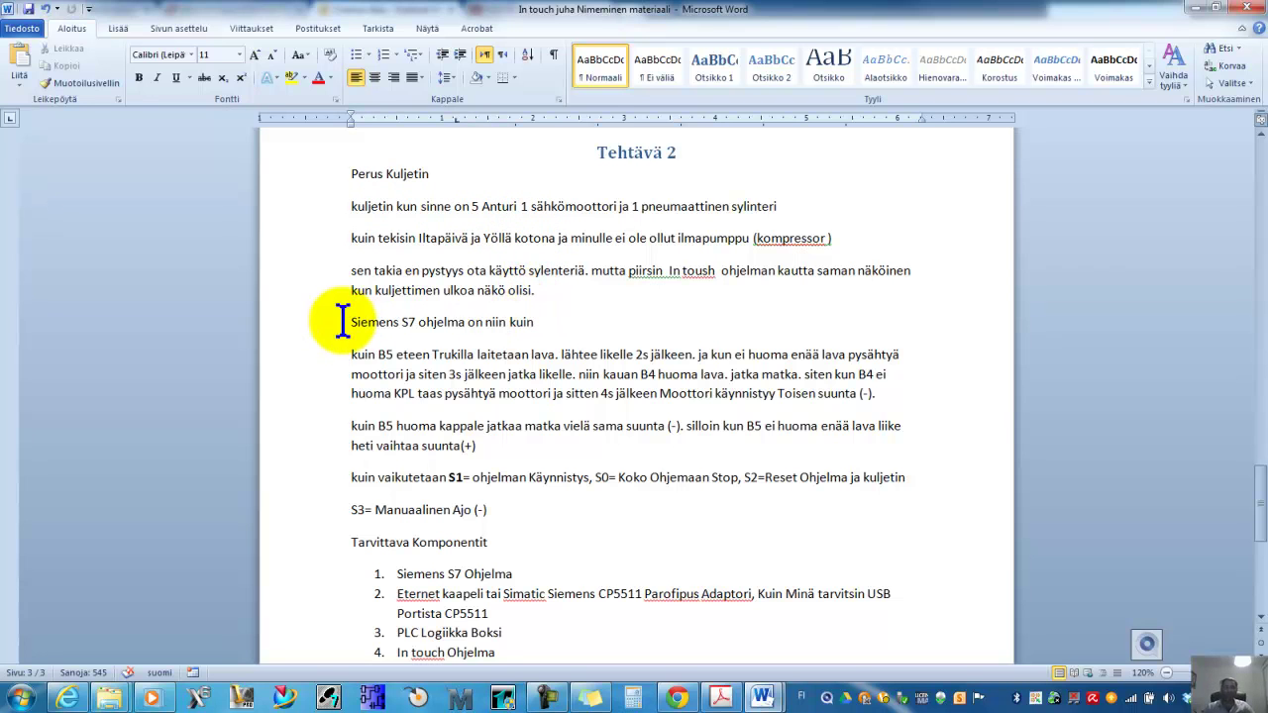
scroll(485, 357, down, 3)
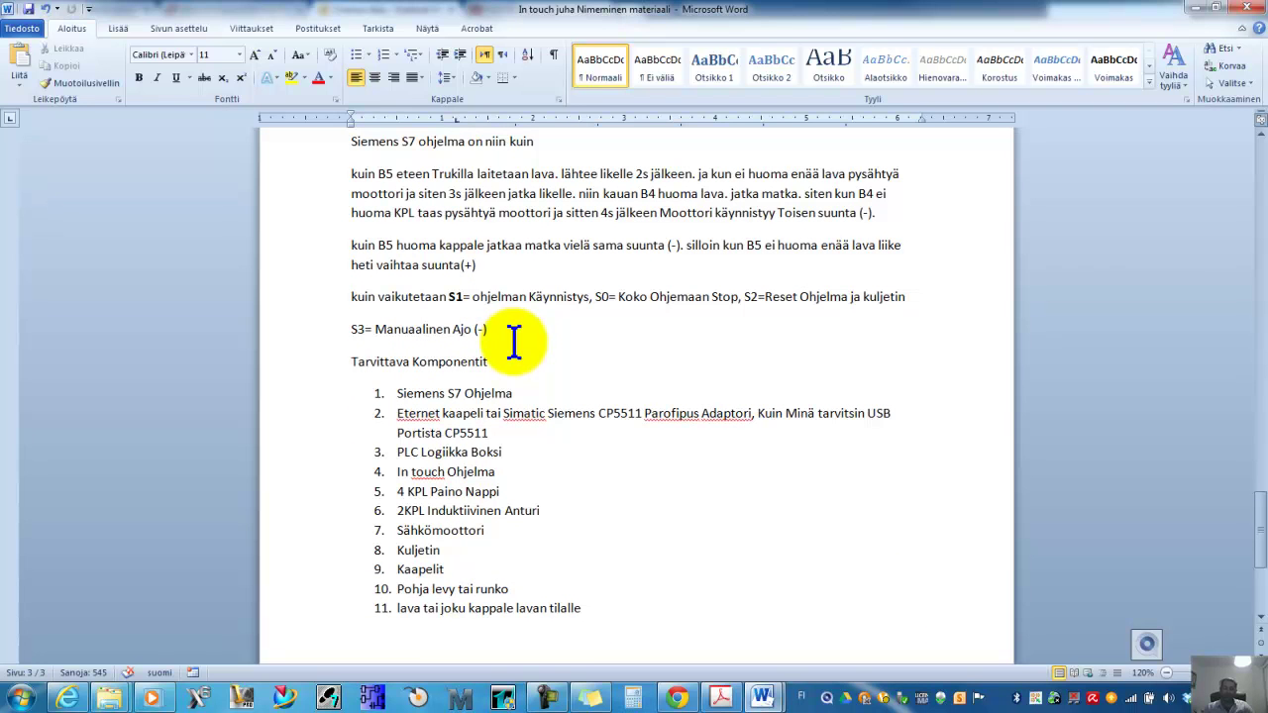
- Open the Kuljetin ja 5 anturi application from the InTouch Application Manager with its conveyor window, ignoring the missing licence to use demo mode
click(505, 699)
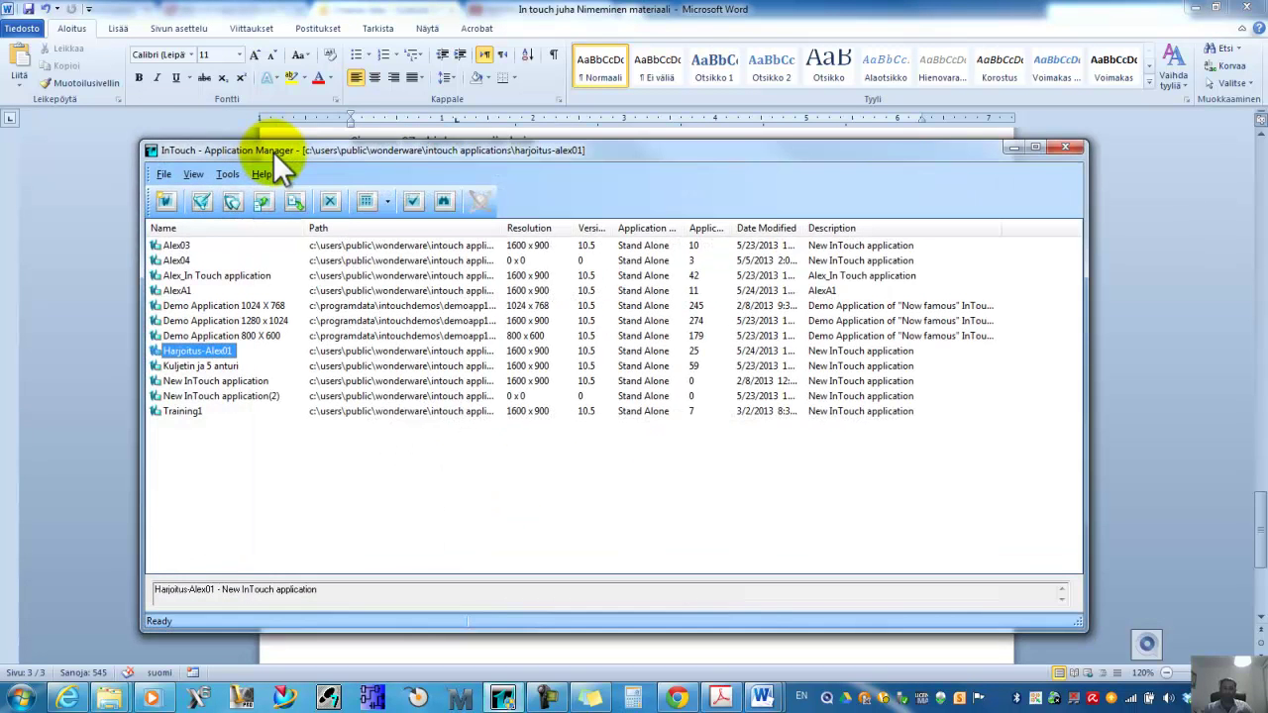
key(Down)
key(Return)
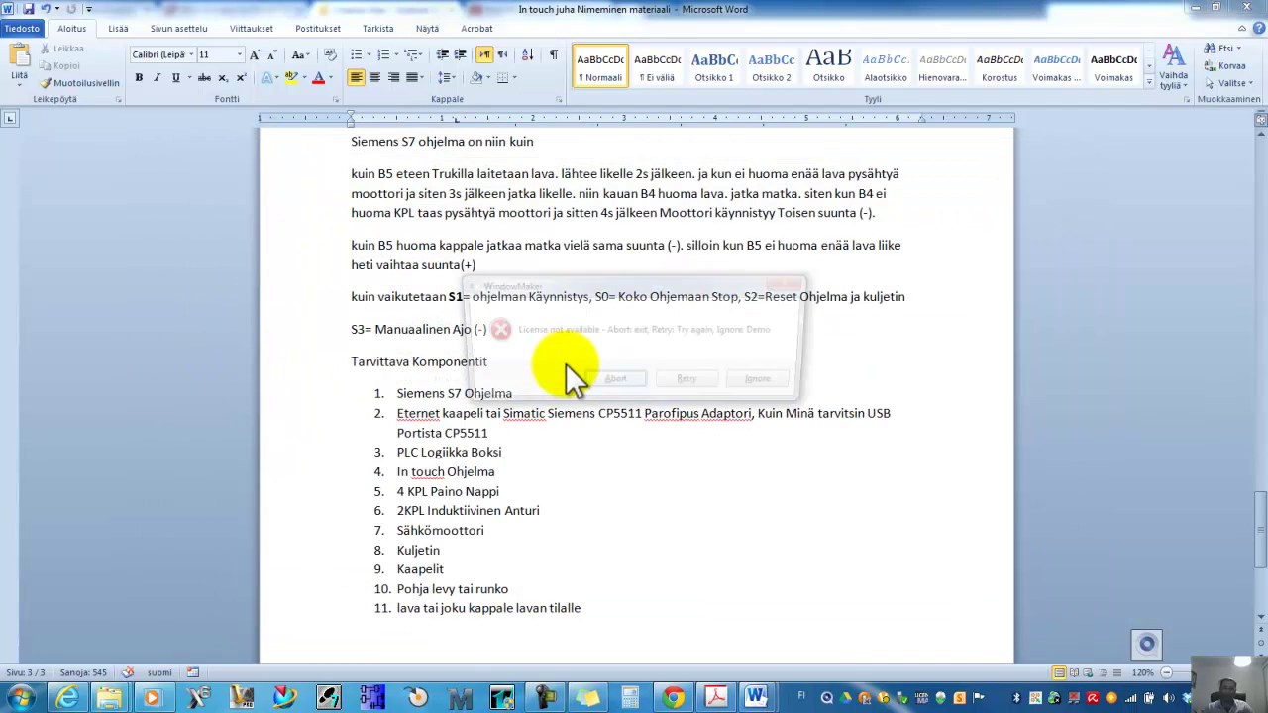
key(i)
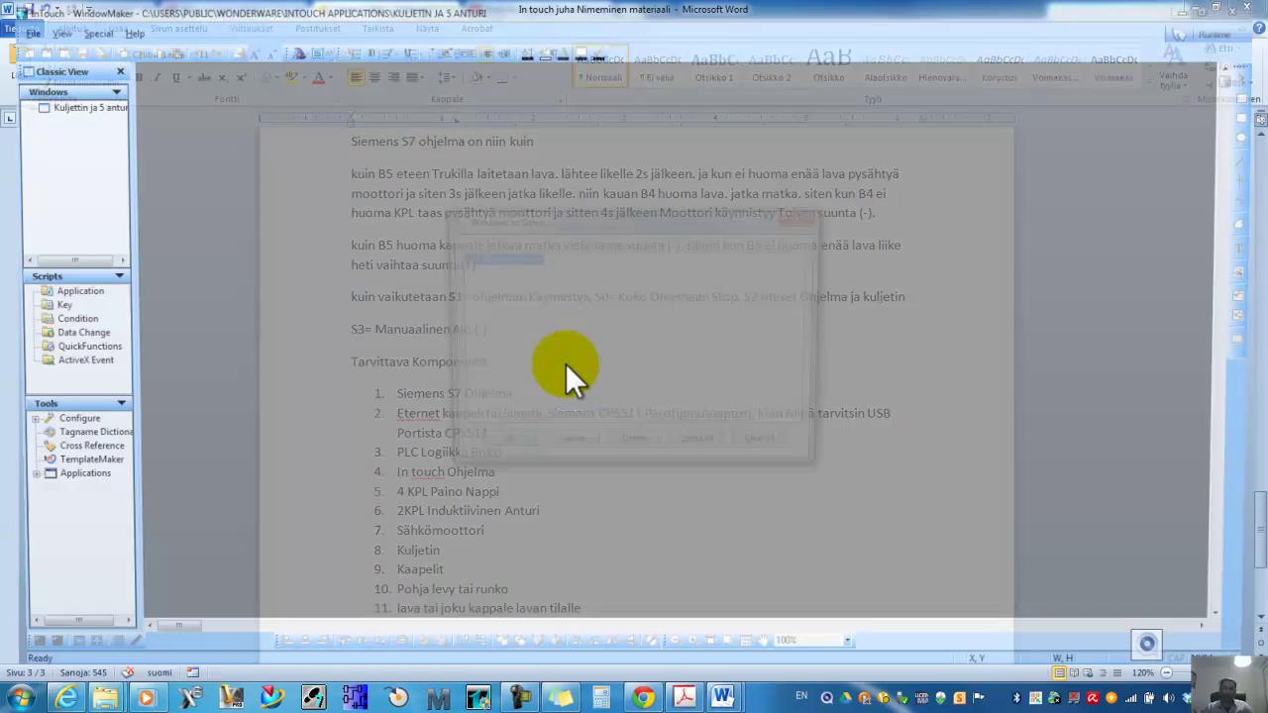
key(Tab)
key(Return)
- Look over the conveyor window from the sensors and pneumatic cylinder down to the Käynnistyspaneeli start panel
scroll(565, 363, down, 3)
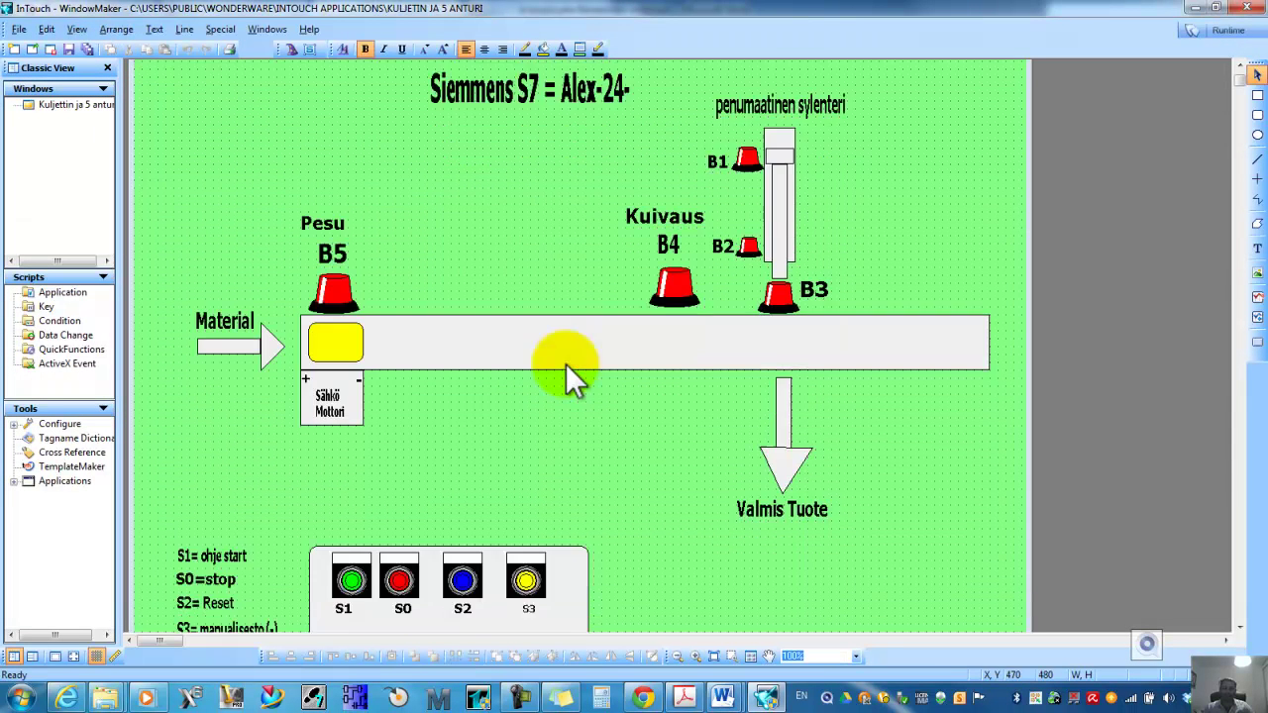
scroll(566, 364, up, 3)
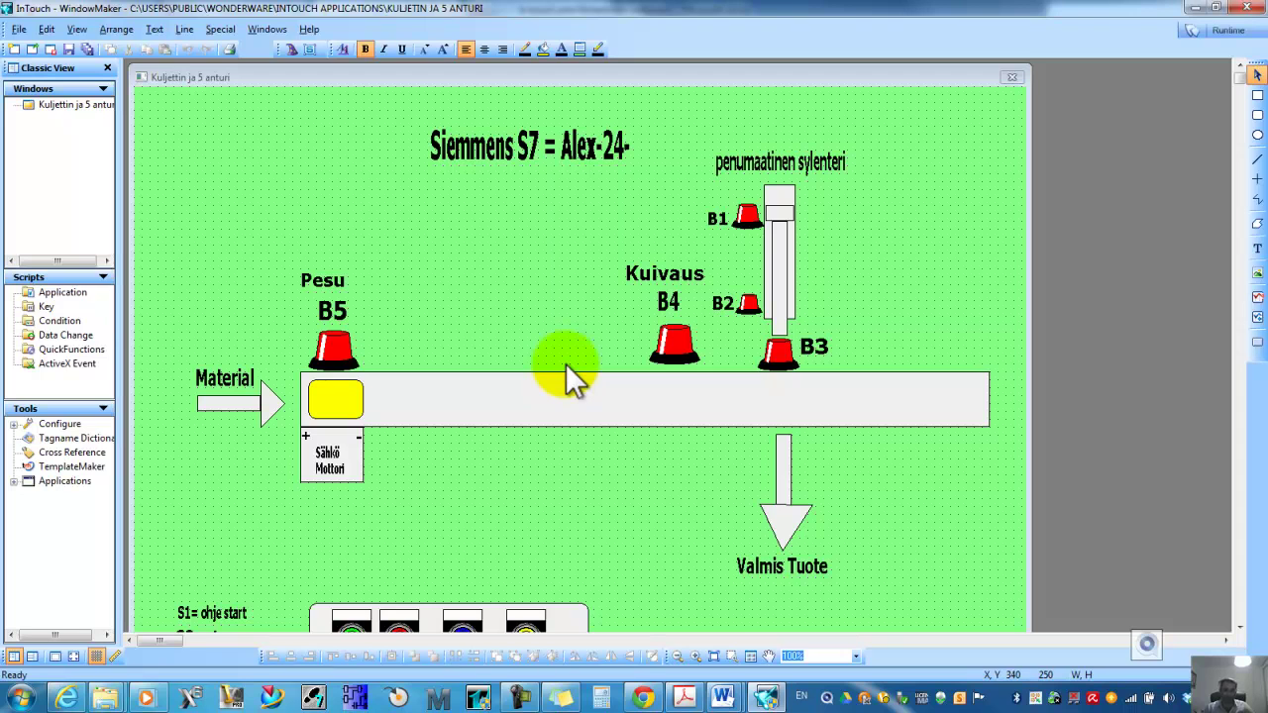
scroll(566, 364, down, 2)
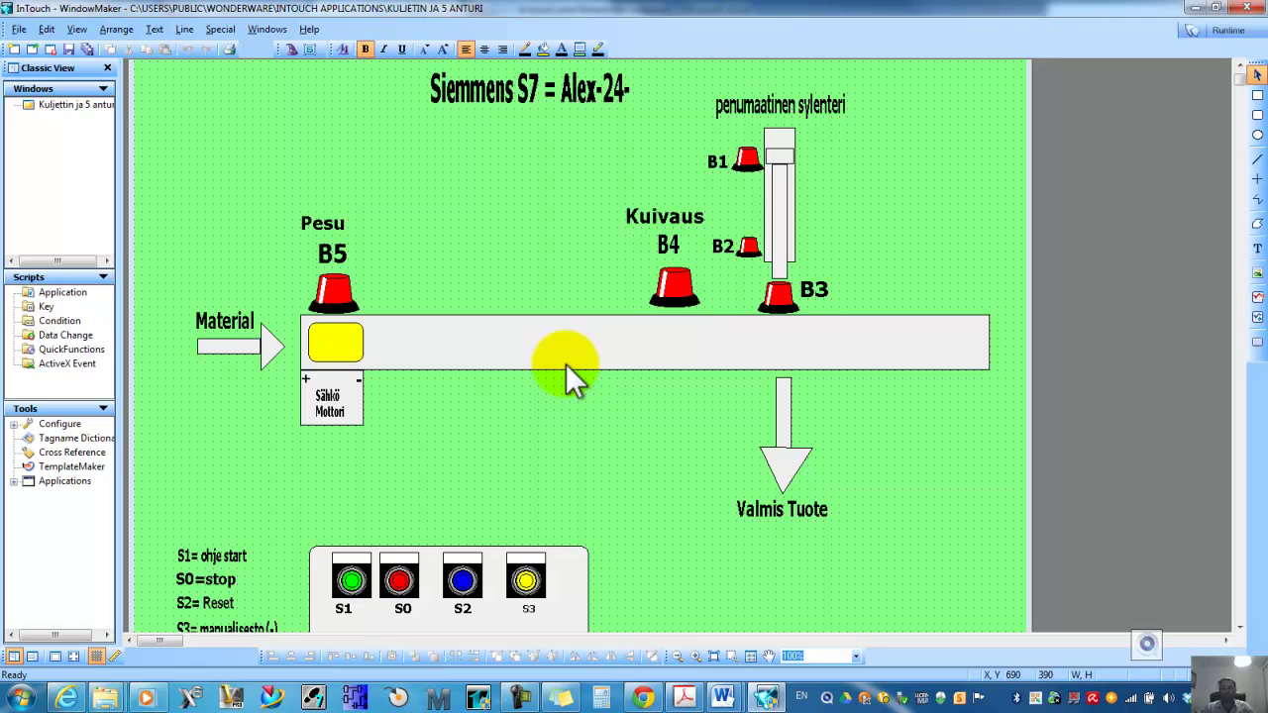
scroll(566, 367, down, 2)
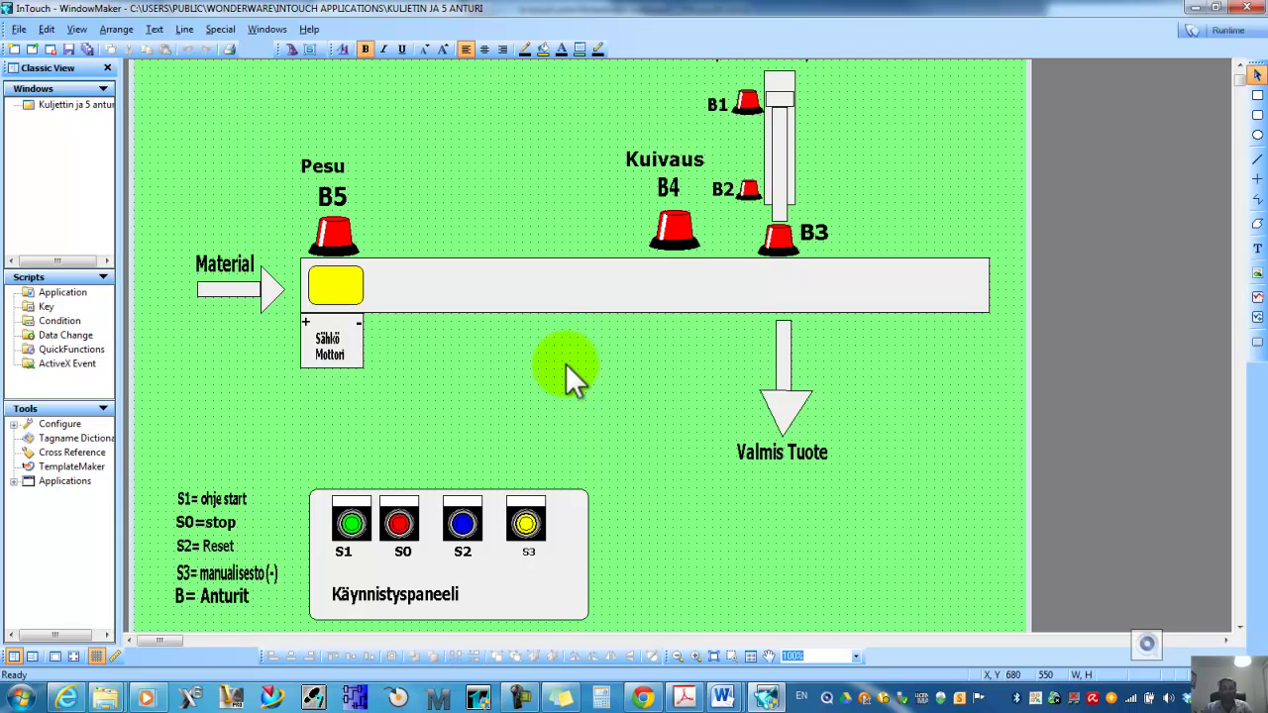
- Switch the conveyor application to runtime in WindowViewer, and return to WindowMaker
click(1227, 31)
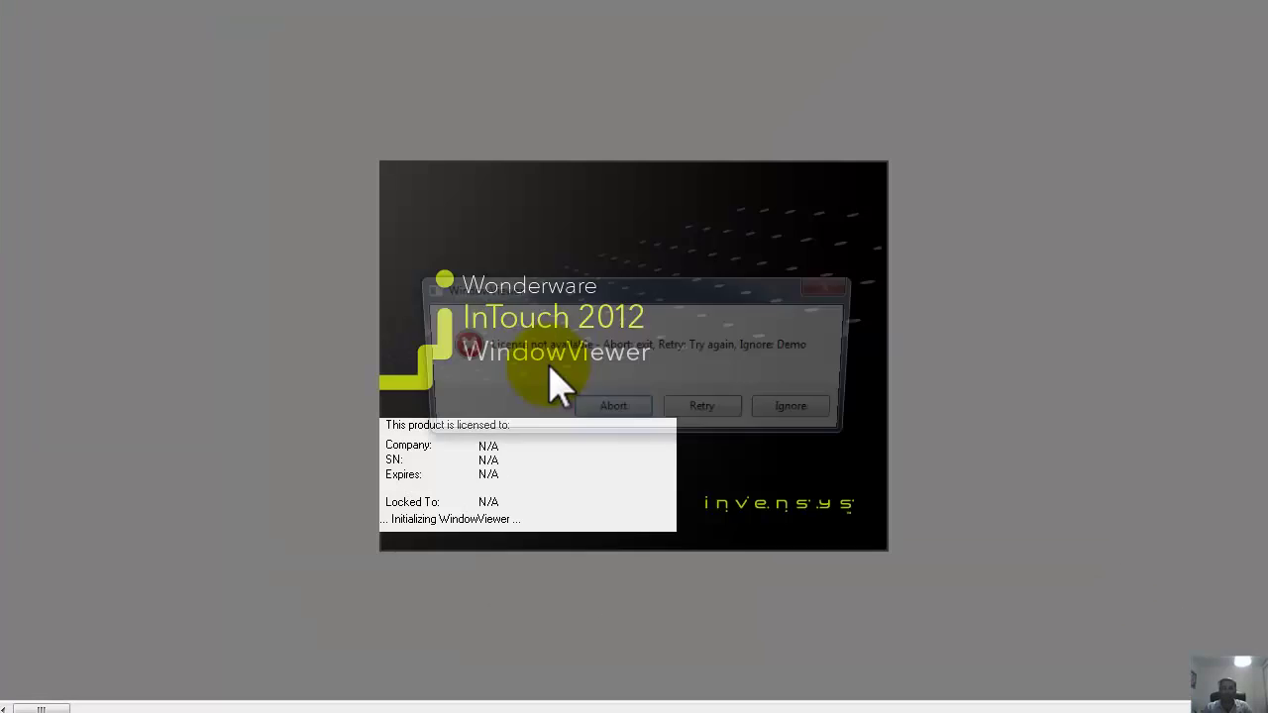
key(Return)
key(Return)
key(Return)
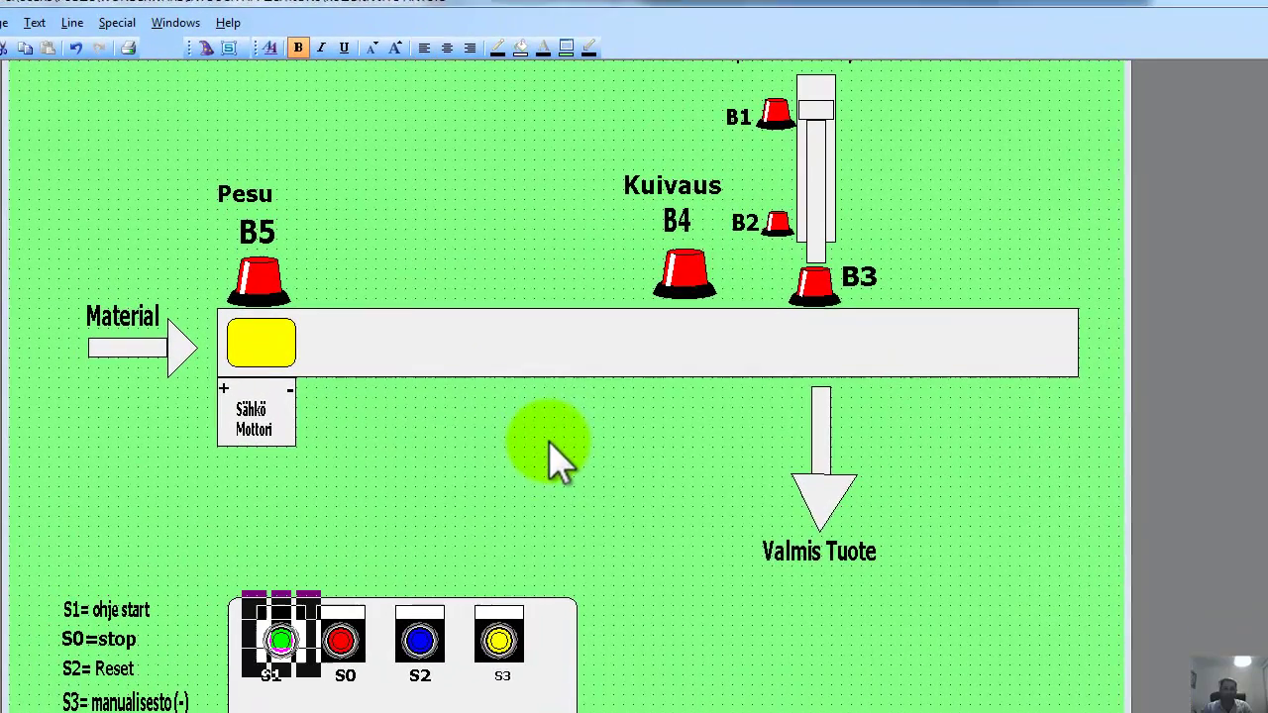
- Open the Start tag's definition from the S1 button, and highlight its access name S7 and item M7.1
double_click(550, 359)
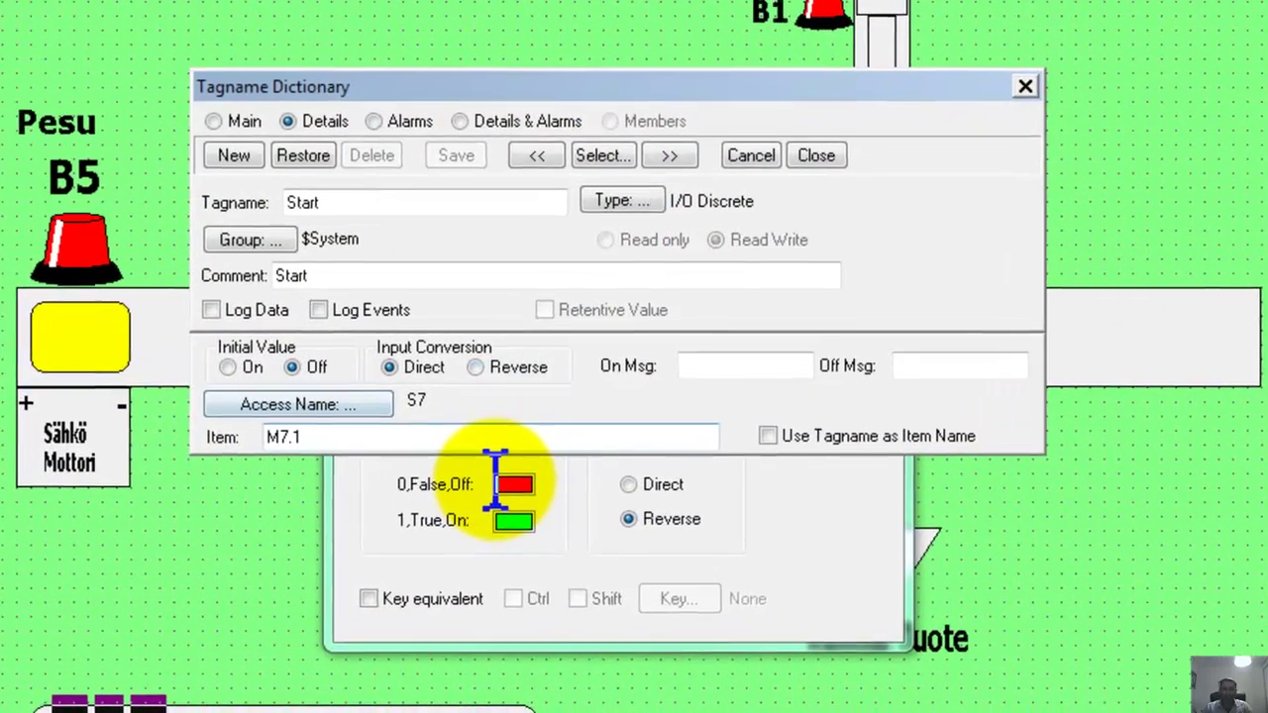
drag(417, 411, 406, 412)
drag(285, 438, 259, 438)
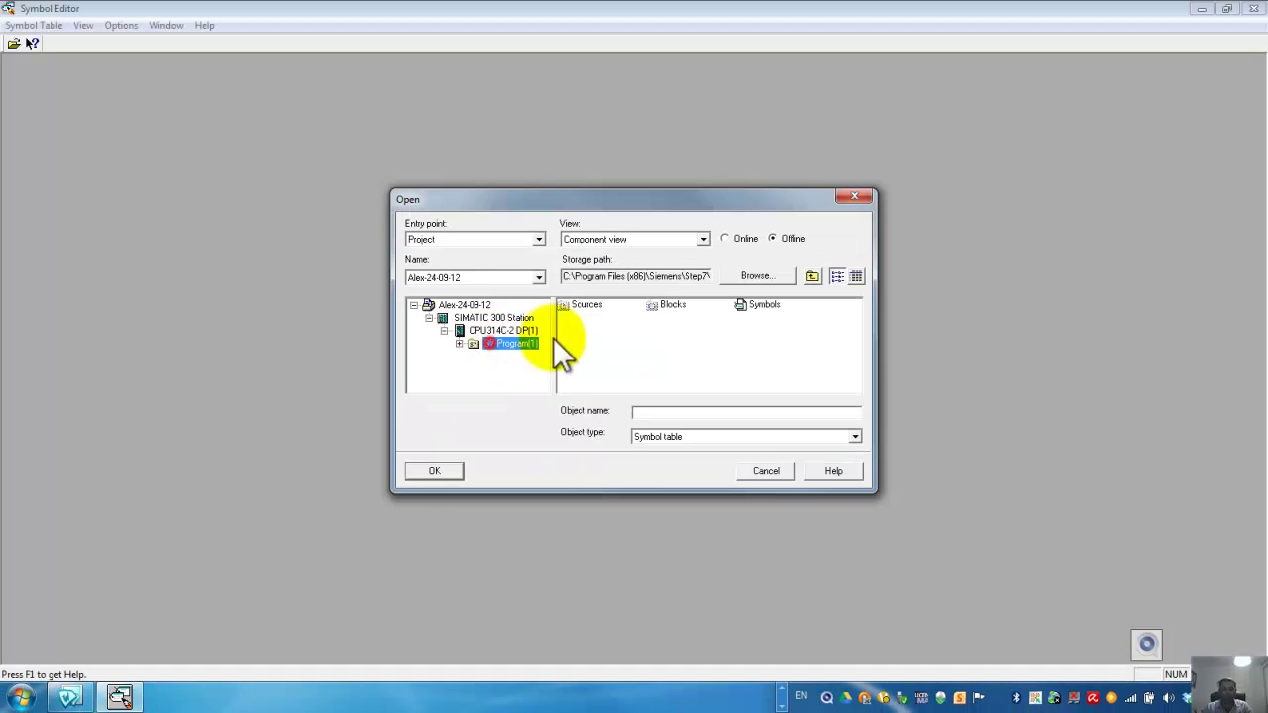
- Open the symbol table of the Alex-24-09-12 project in the Symbol Editor, and return to the Start tag definition in WindowMaker
double_click(751, 306)
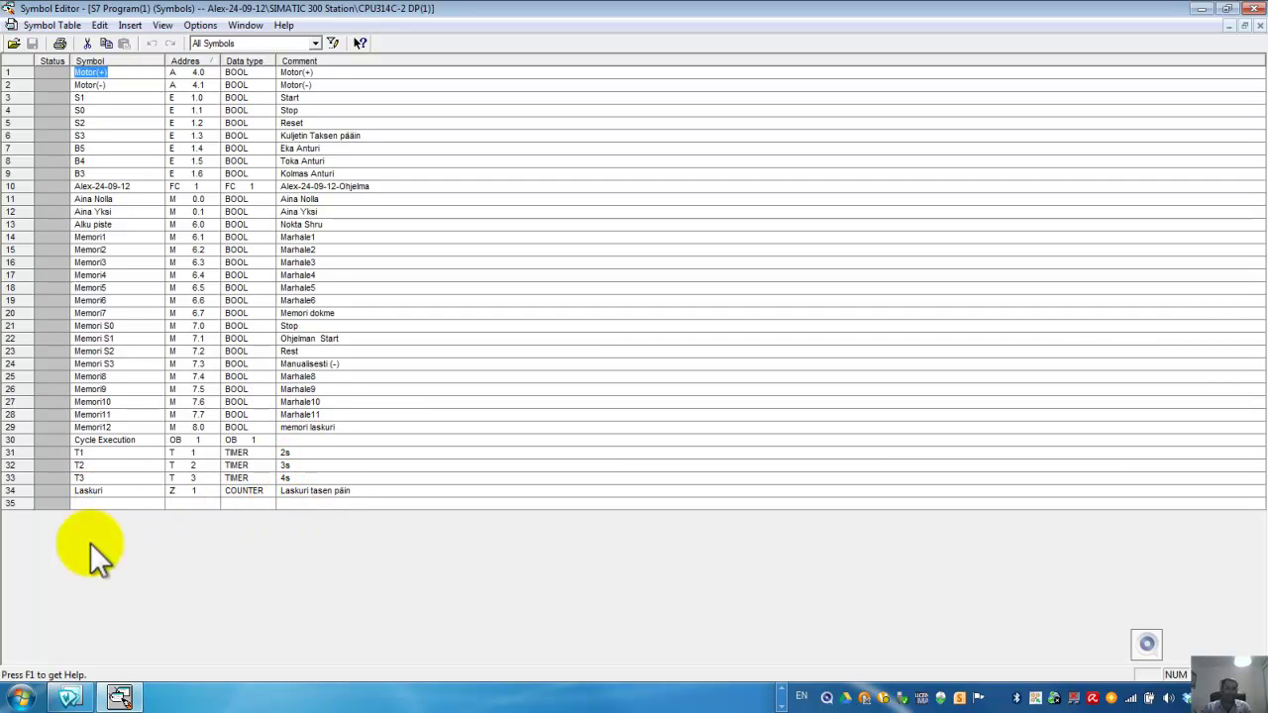
click(67, 699)
click(1233, 25)
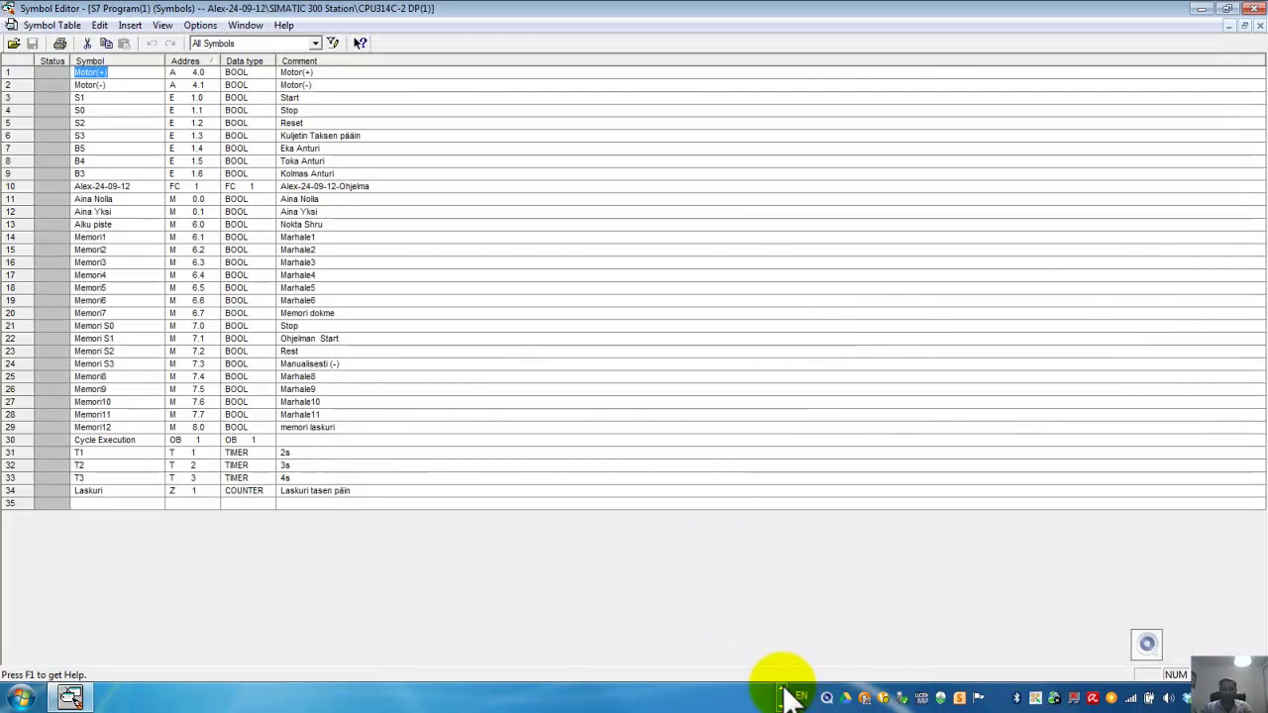
click(753, 698)
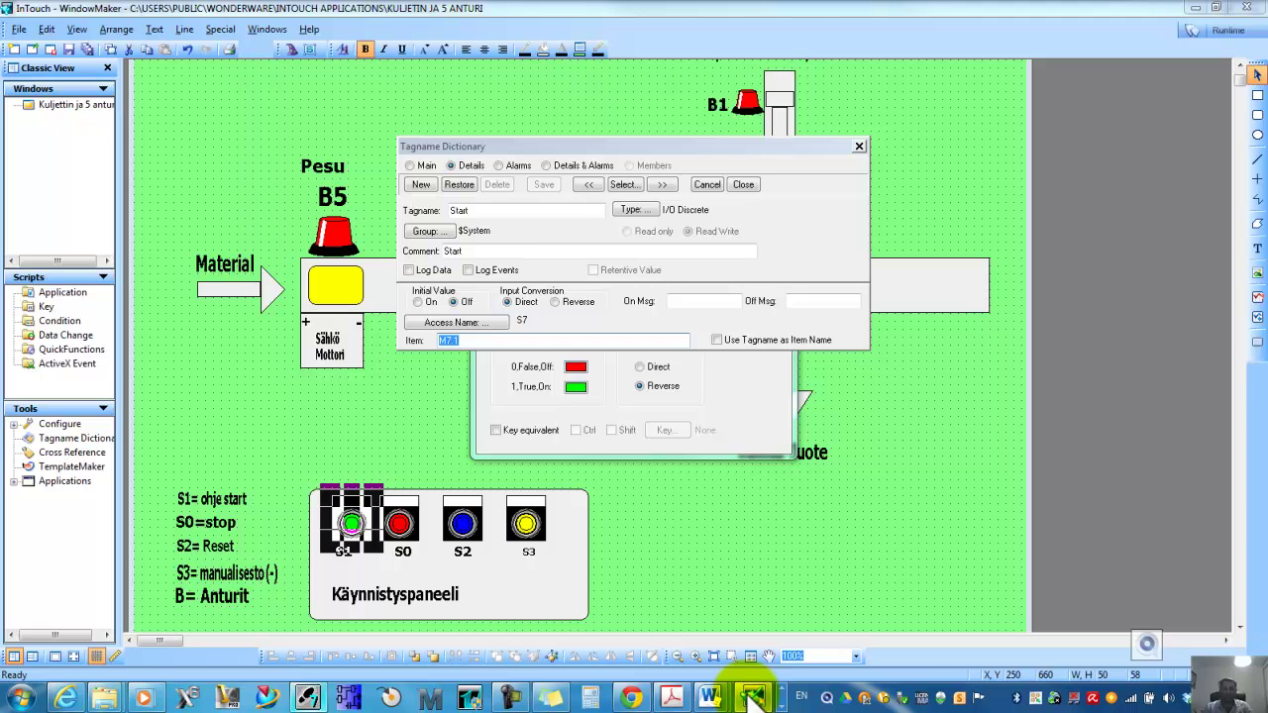
- Switch to SIMATIC Manager, check the symbol addresses in the Symbol Editor again, and minimize both to get back to WindowMaker
click(307, 699)
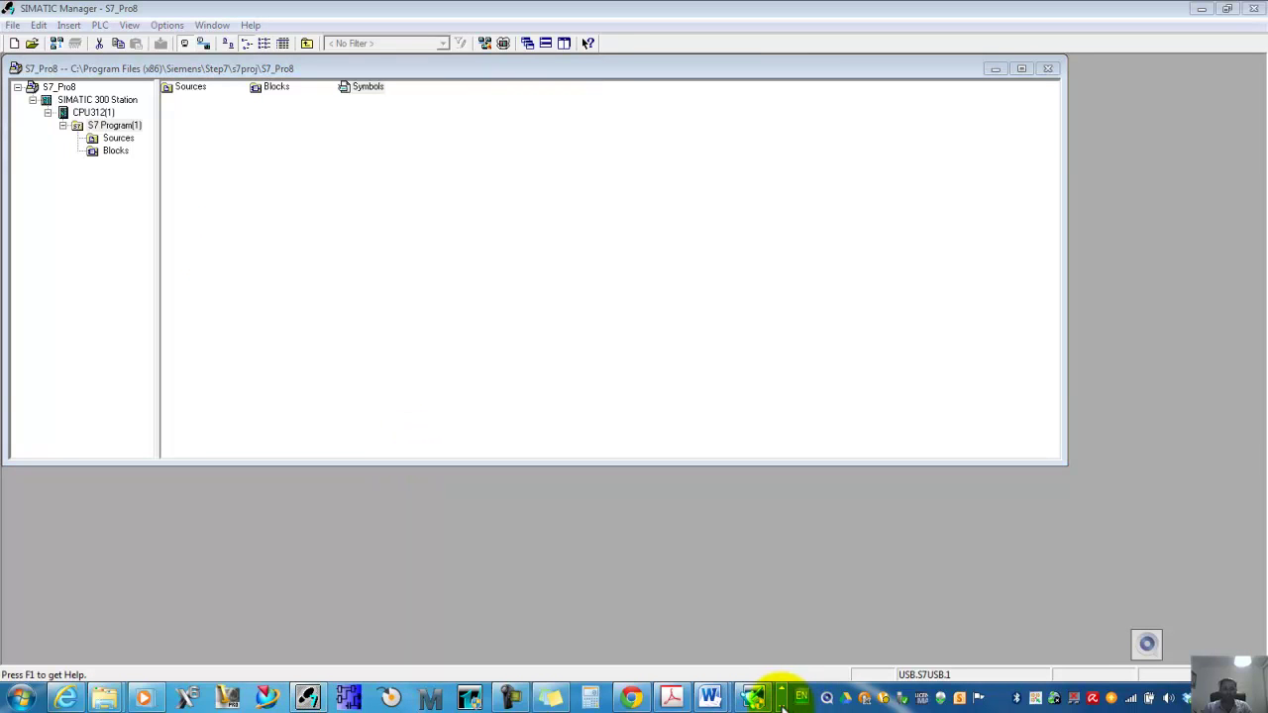
click(66, 699)
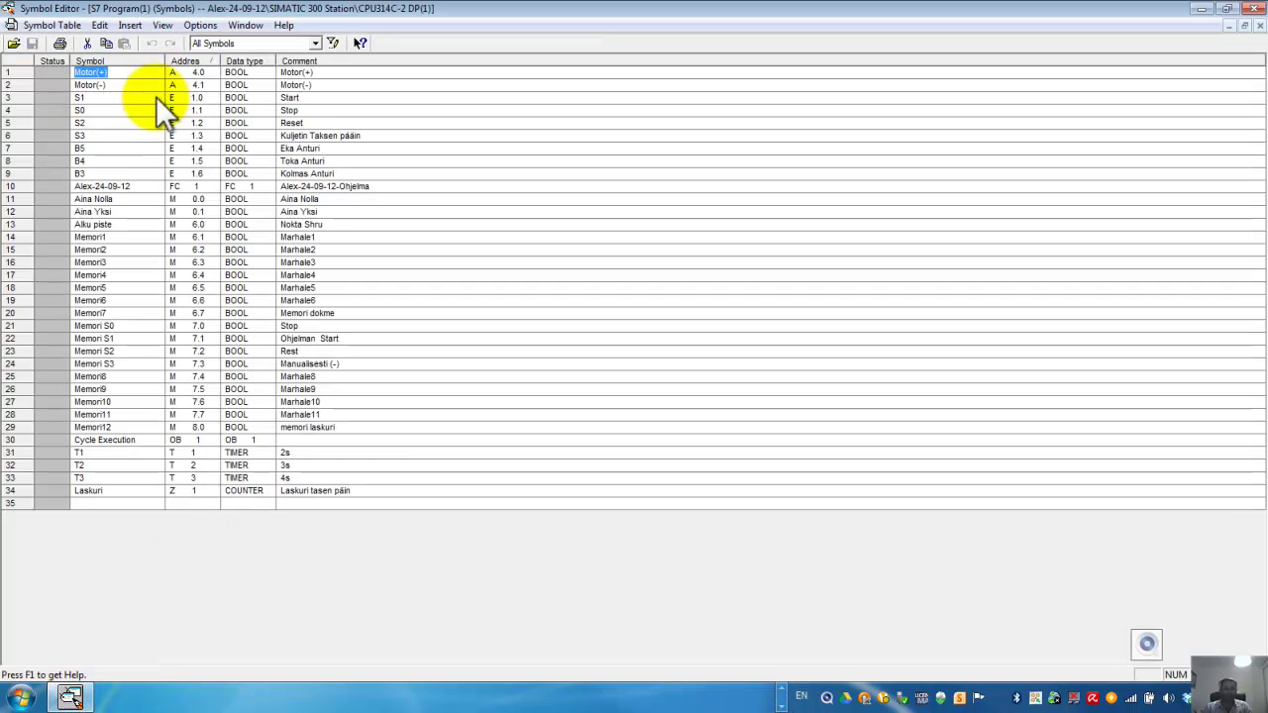
click(1201, 9)
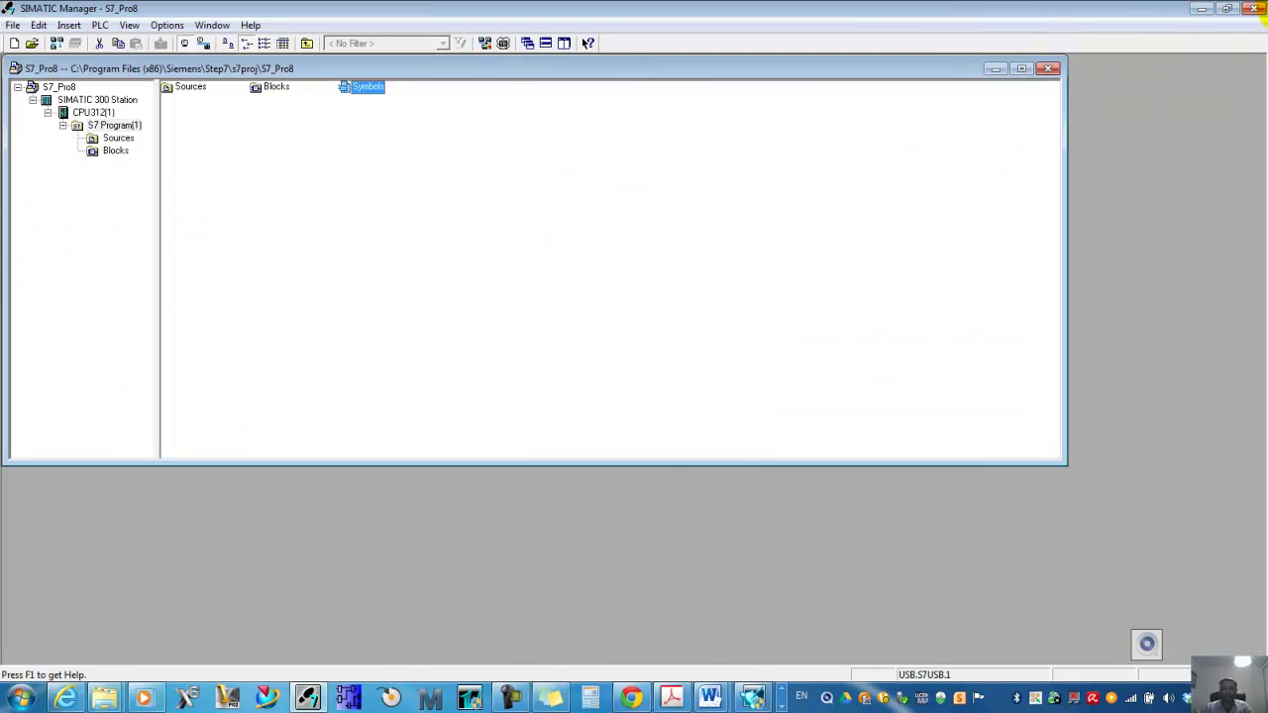
click(1202, 9)
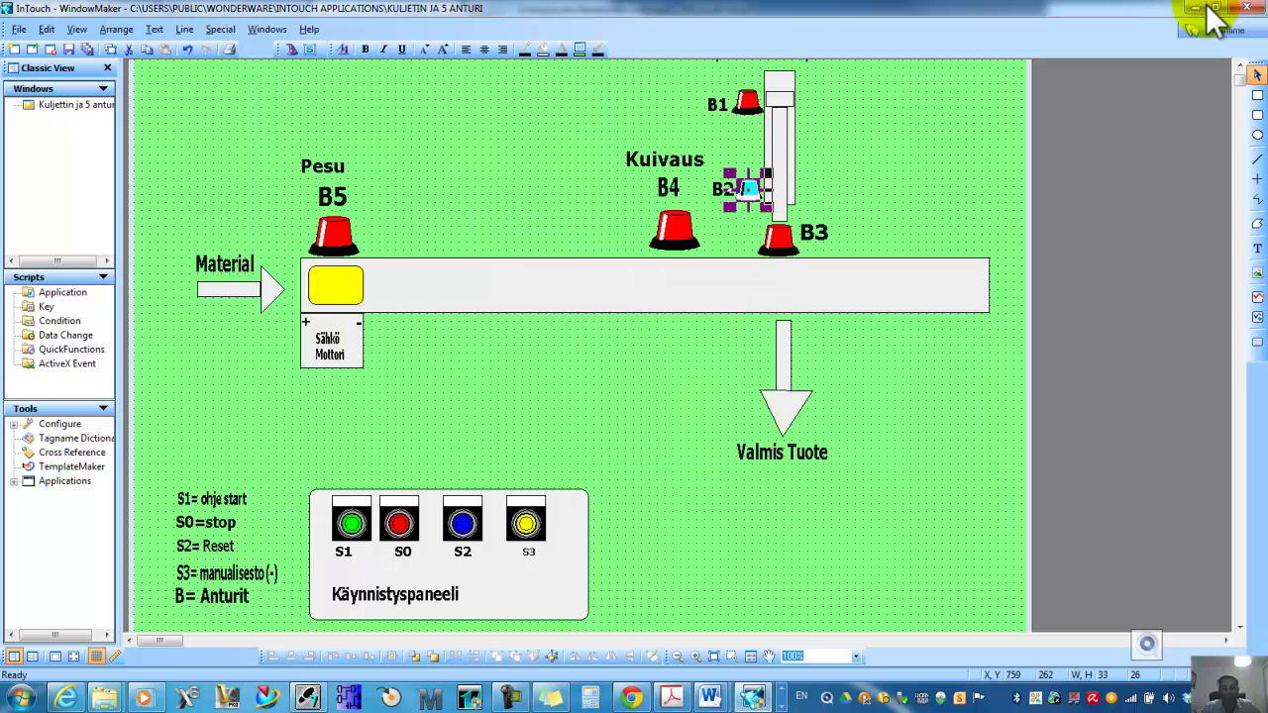
- Open the B2 sensor light's wizard, choose the Stop tag from the tag list as its expression, and confirm
double_click(749, 190)
double_click(595, 294)
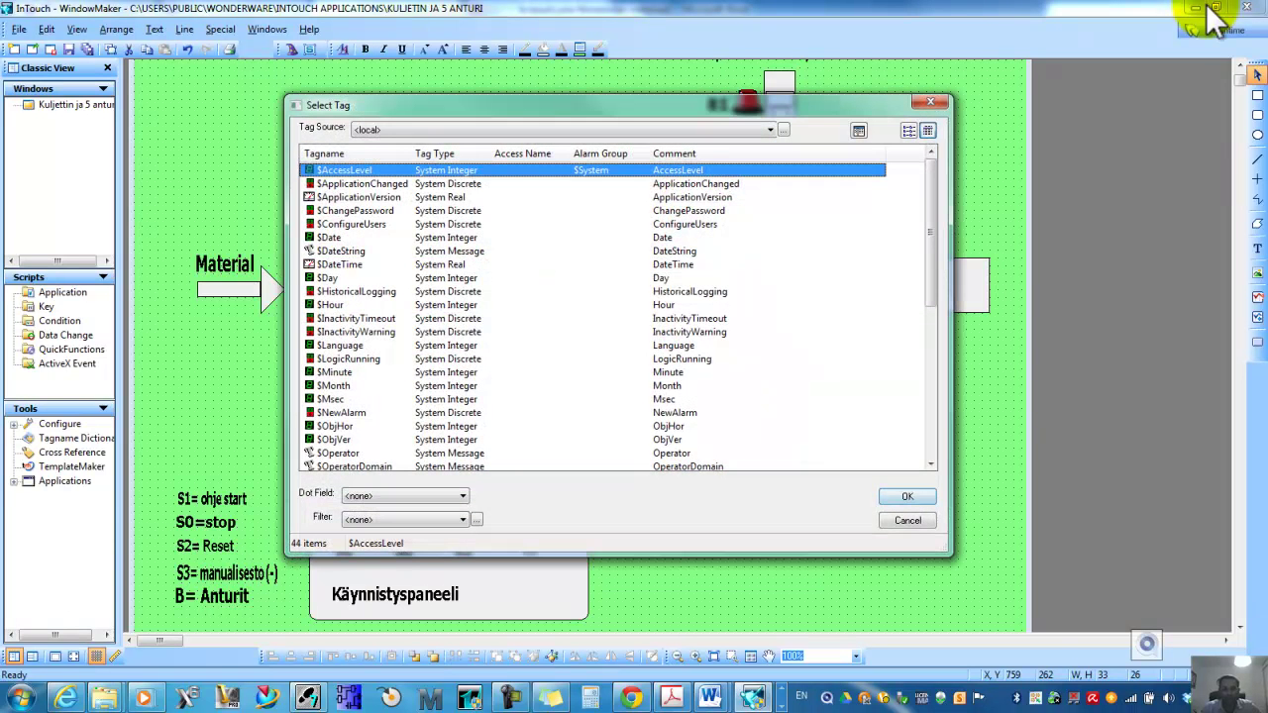
scroll(1214, 19, down, 6)
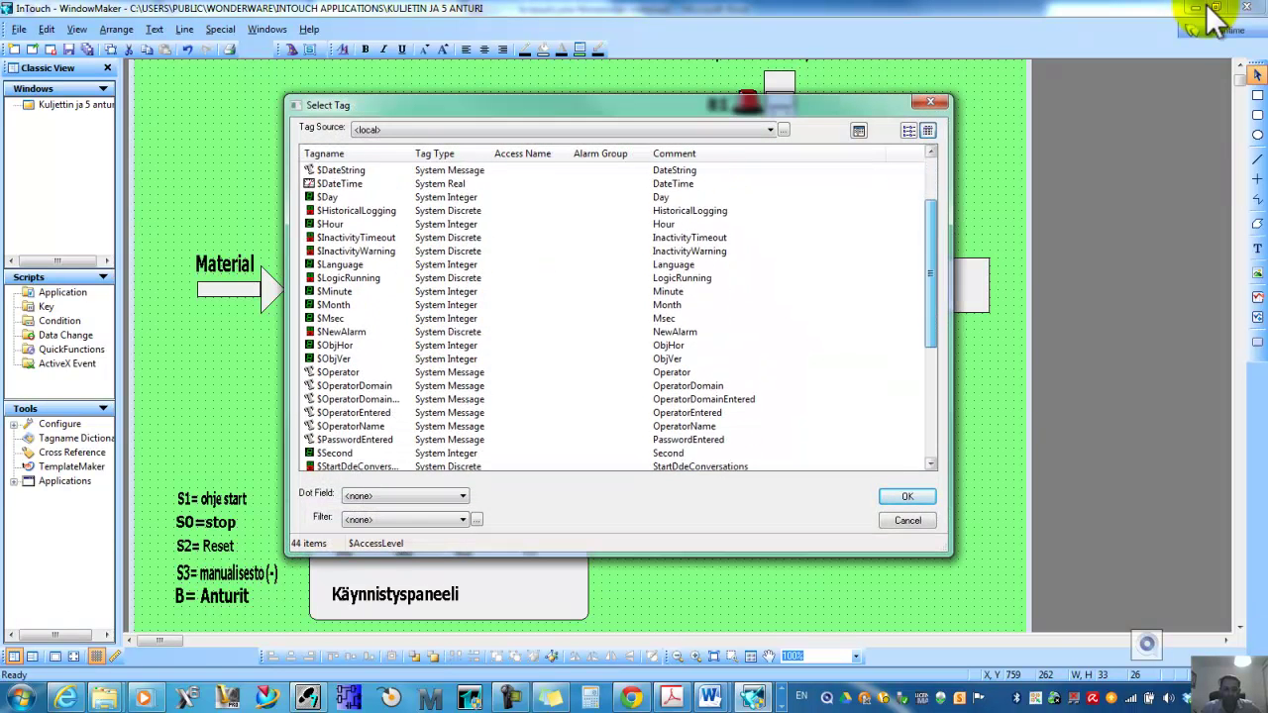
scroll(1214, 20, down, 3)
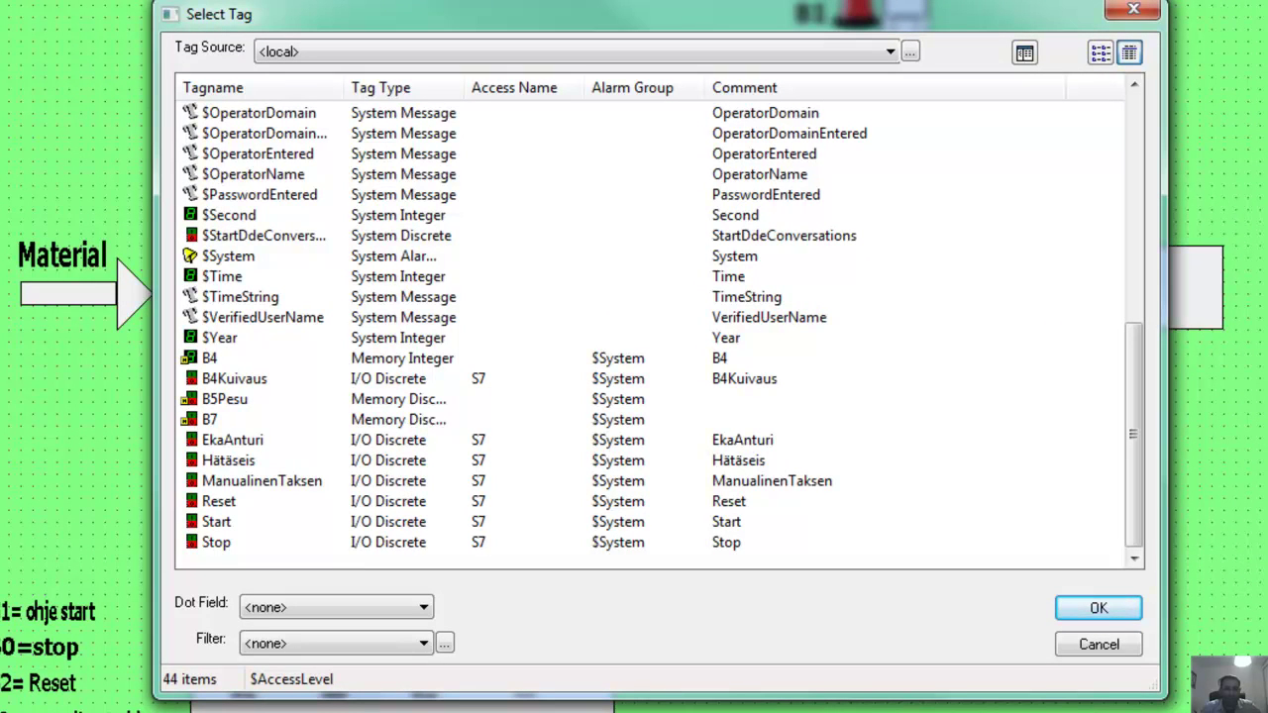
click(209, 358)
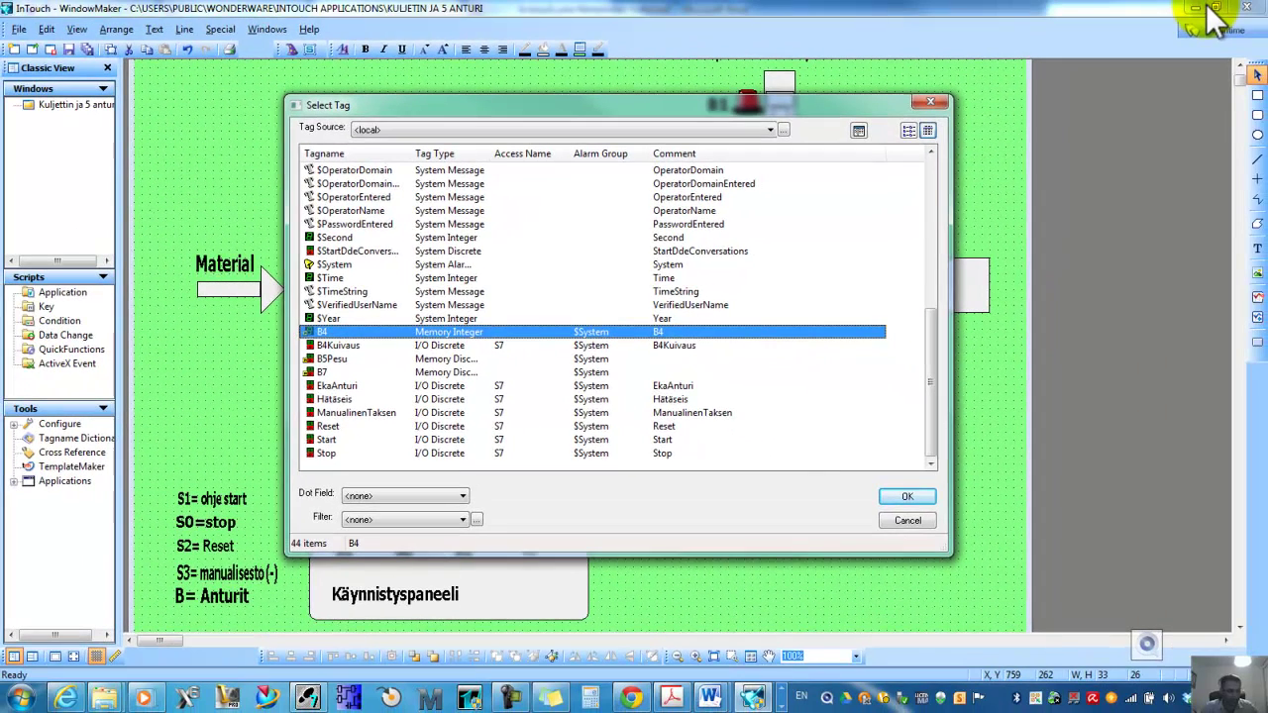
key(End)
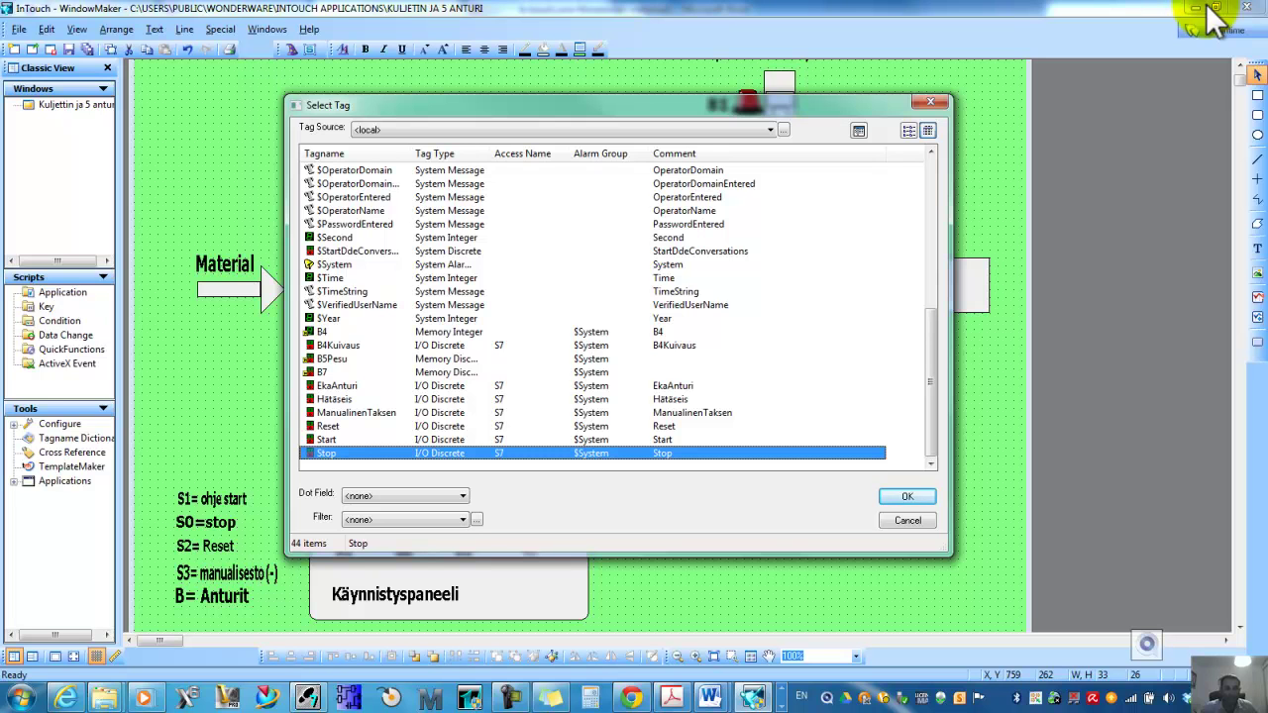
key(Return)
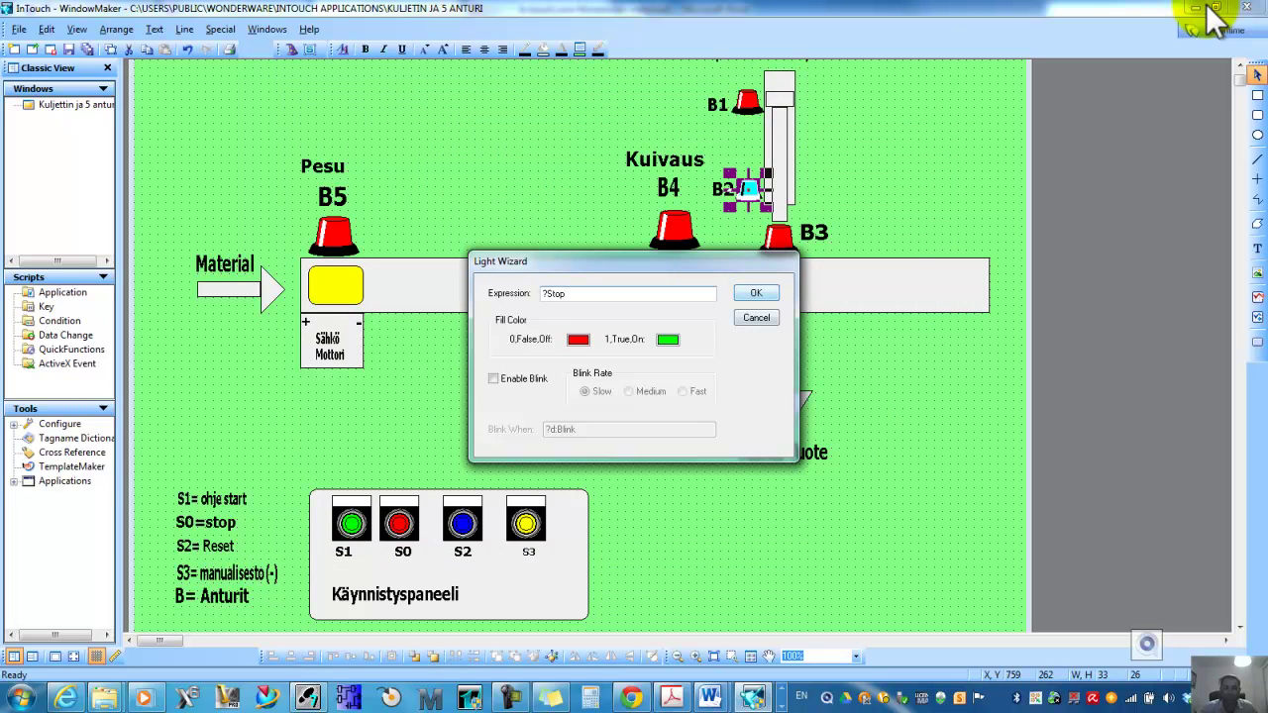
key(Return)
- Minimize WindowMaker to reach SIMATIC Manager, and view the Blocks folder of the S7_Pro8 program
scroll(1206, 3, down, 1)
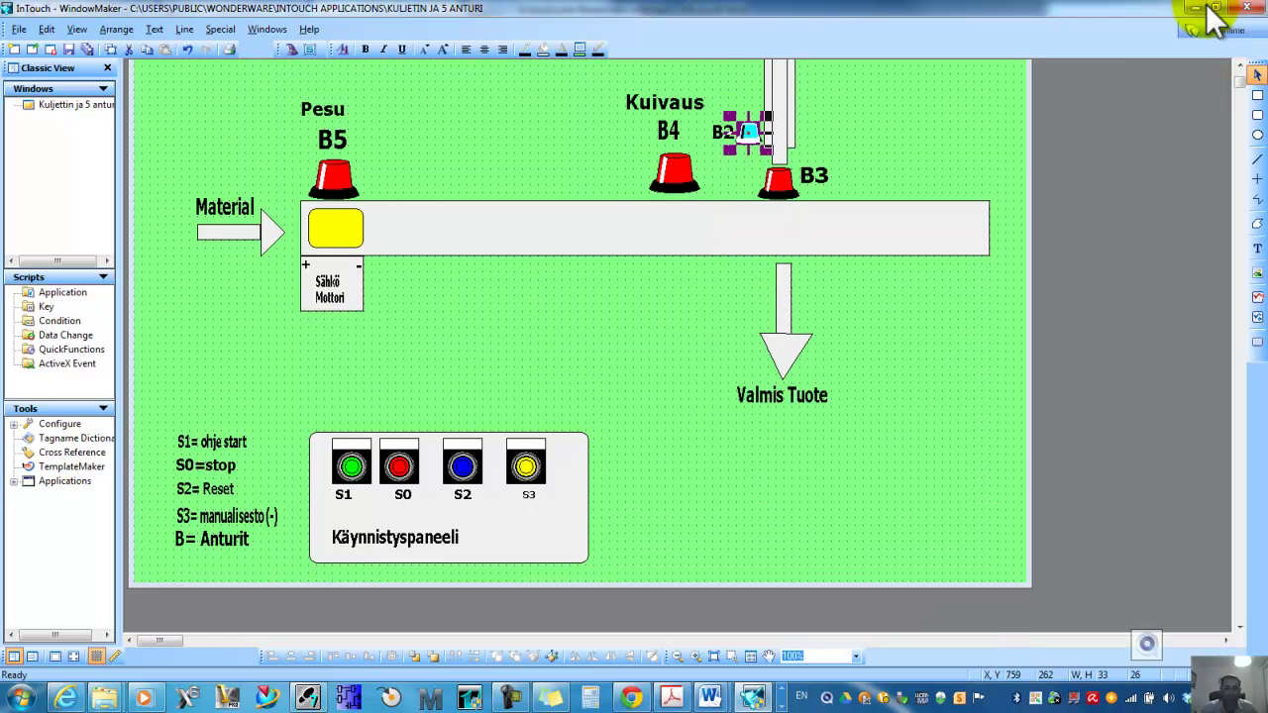
scroll(1206, 3, down, 1)
scroll(1206, 3, up, 4)
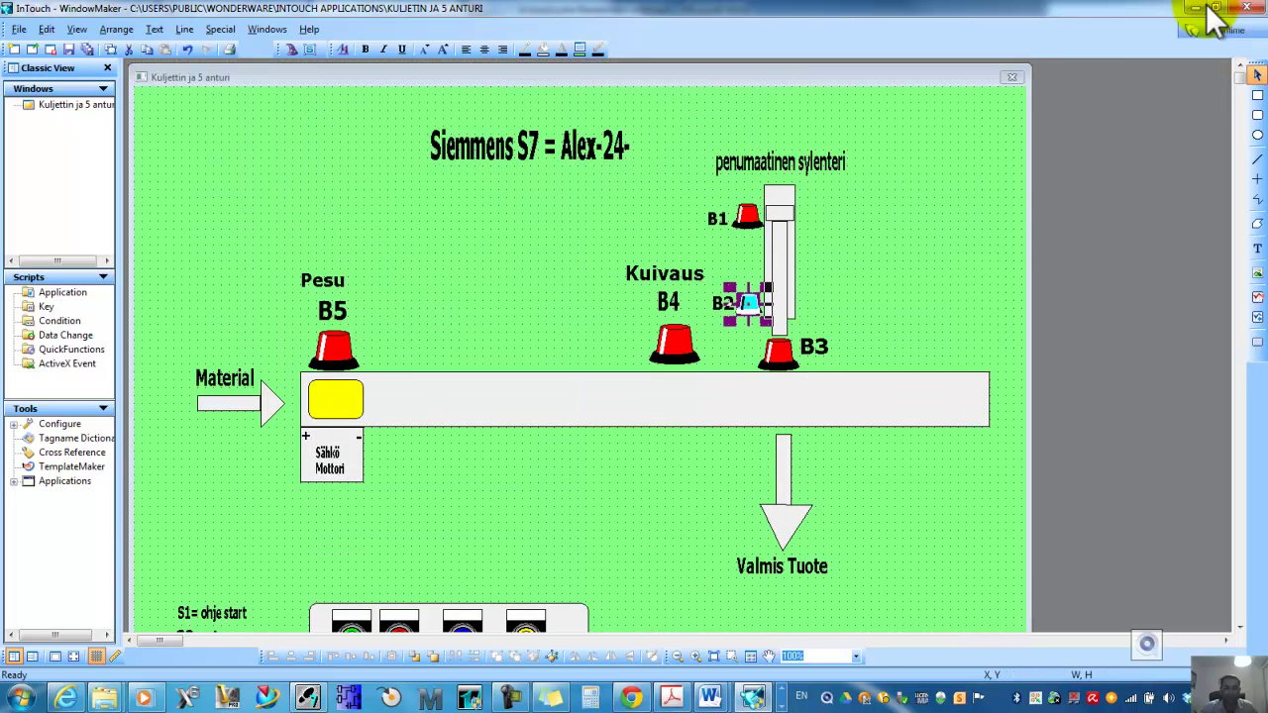
click(1206, 4)
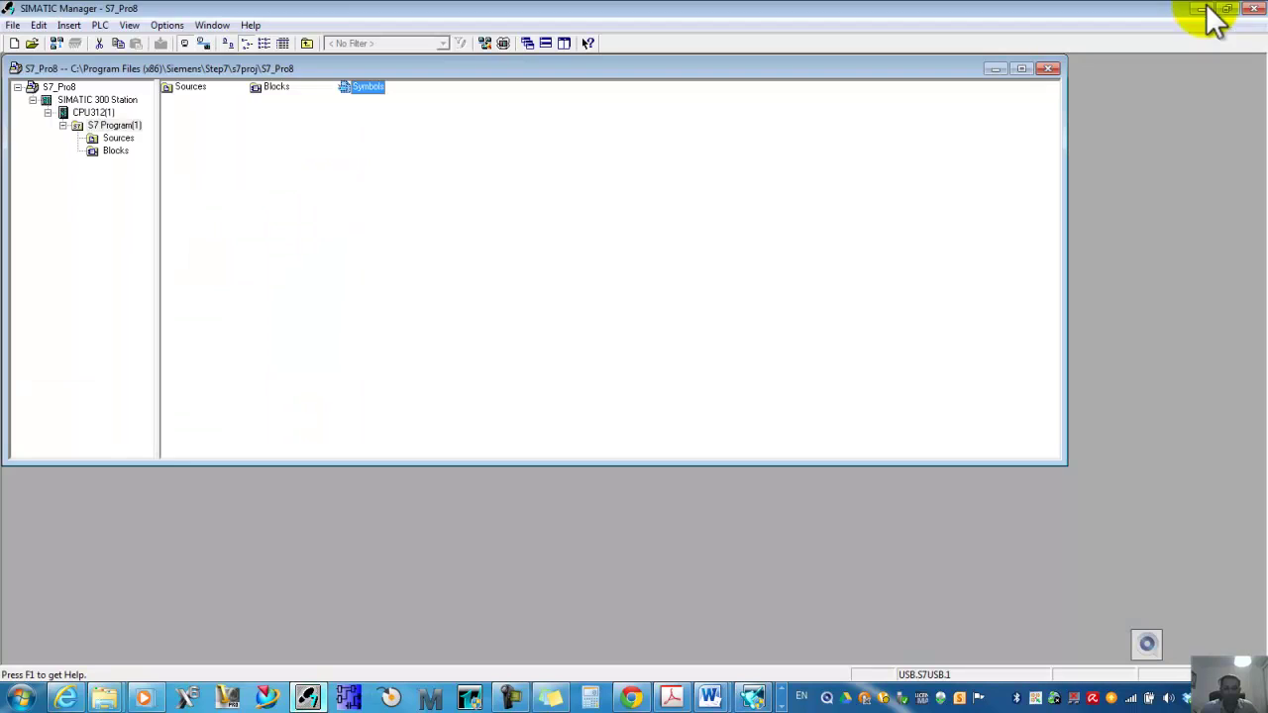
double_click(279, 89)
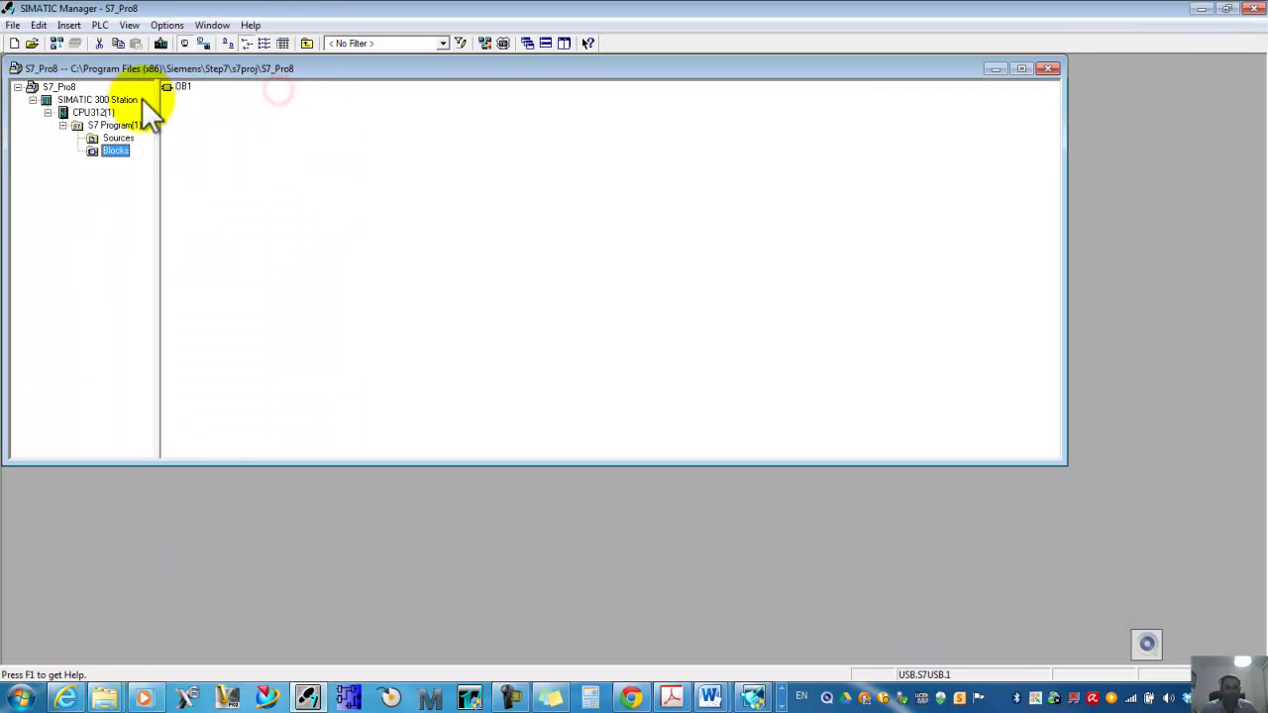
click(106, 138)
click(103, 150)
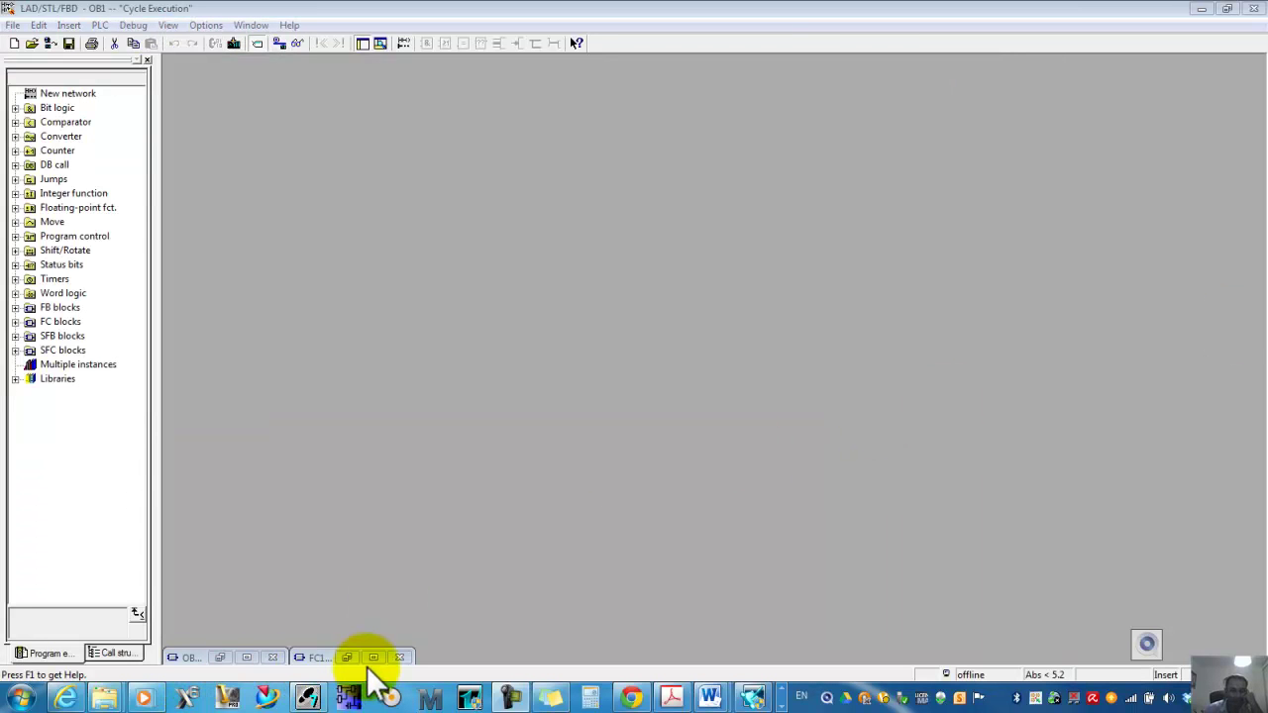
- Maximize OB1 of the Alex-24-09-12 project in the LAD/STL/FBD editor, and review Networks 1 and 2
click(246, 658)
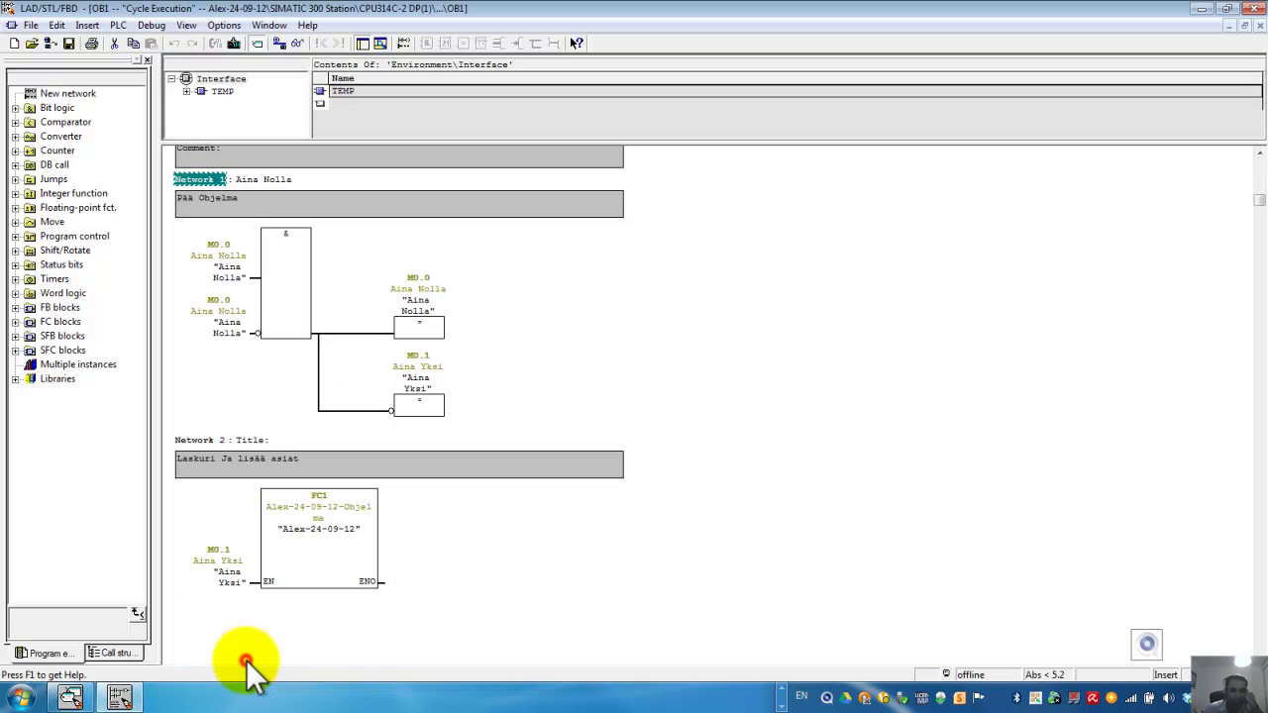
scroll(429, 303, up, 1)
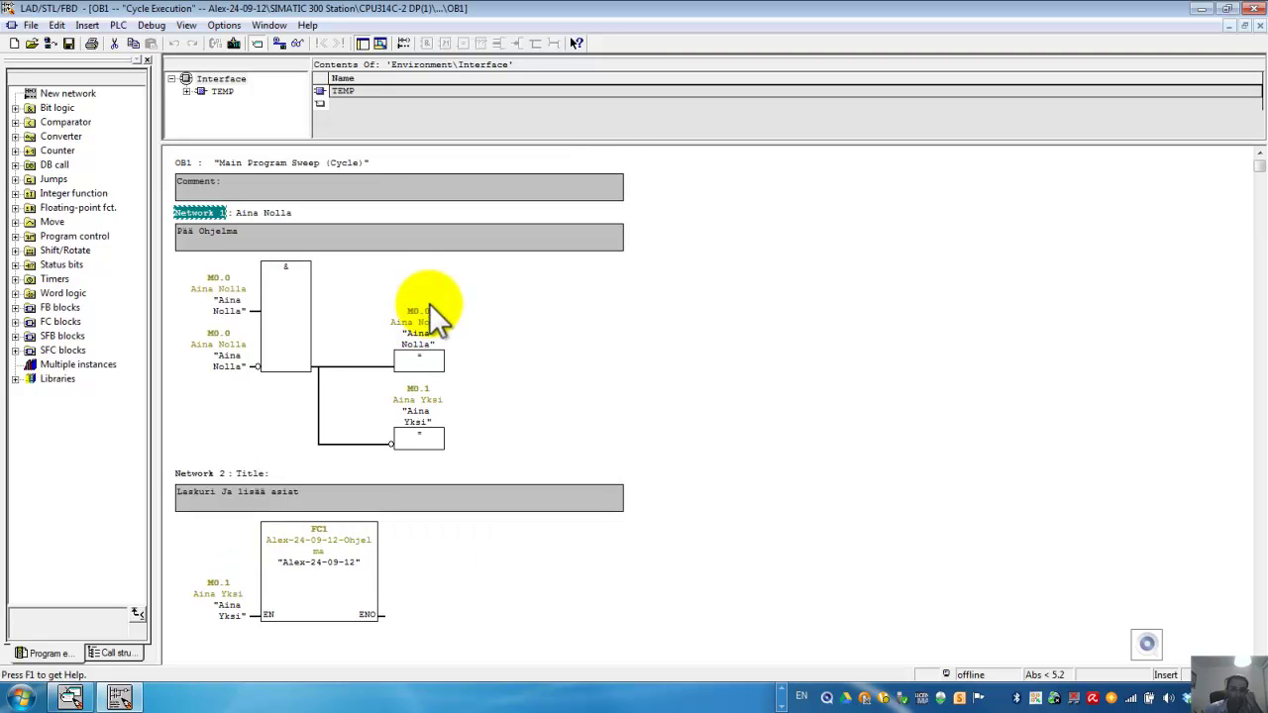
scroll(427, 303, down, 3)
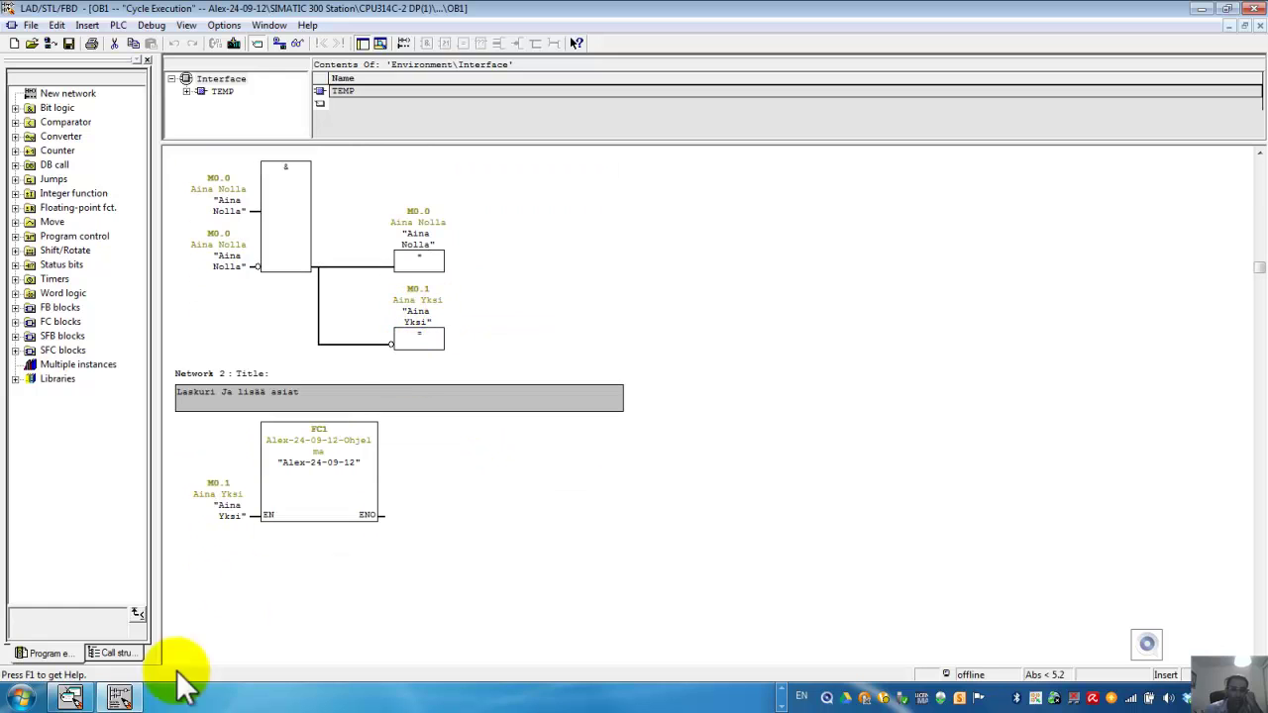
- Return to SIMATIC Manager, open block FC1 of the Alex-24-09-12 project, and maximize its editor window
click(119, 698)
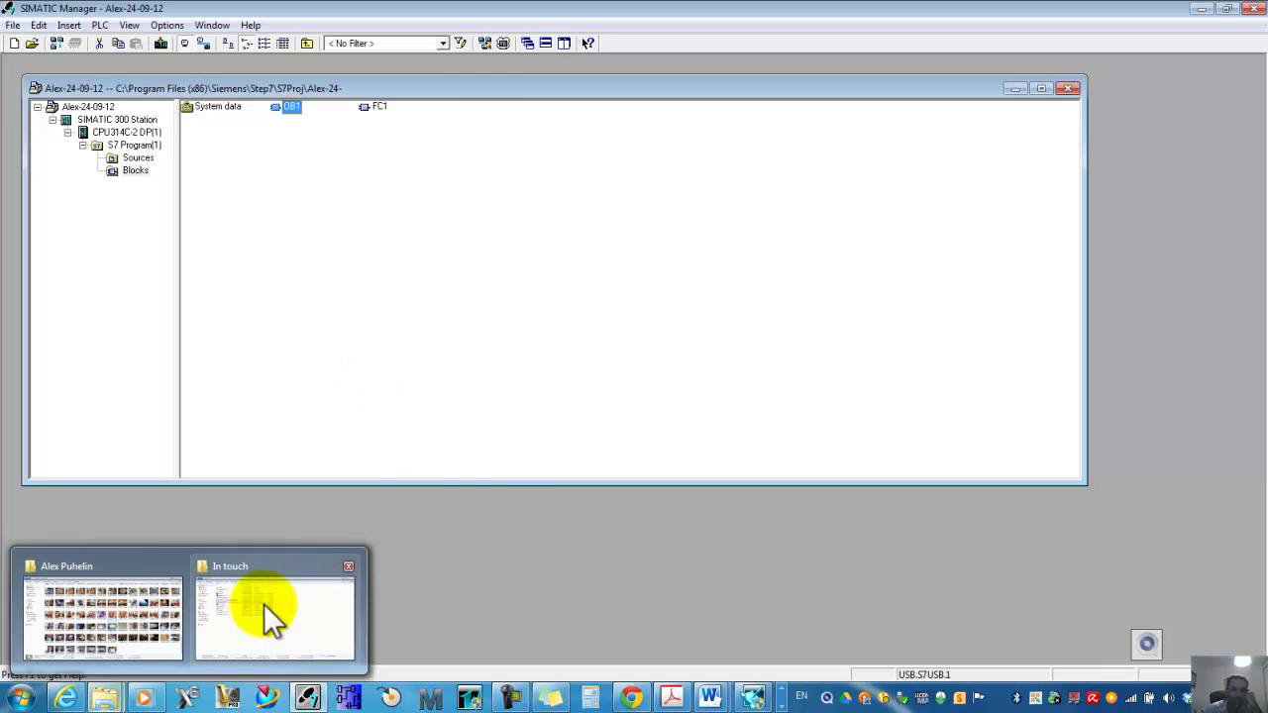
double_click(374, 107)
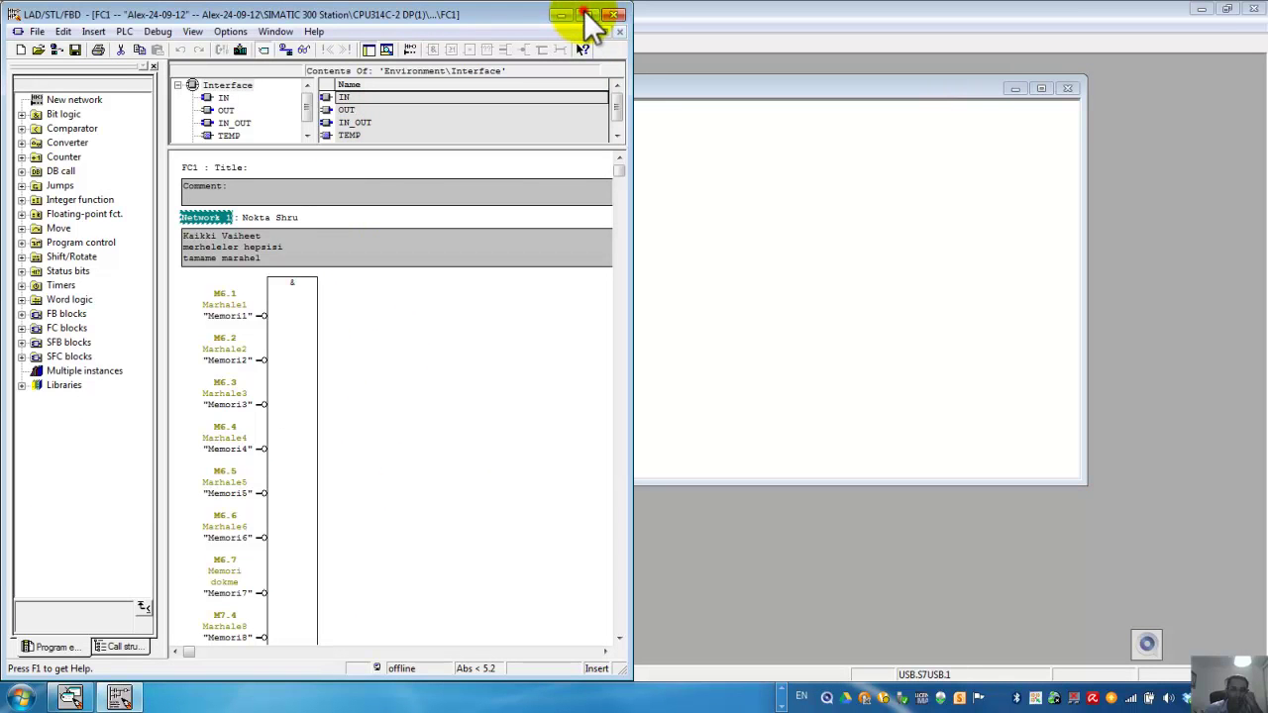
click(587, 14)
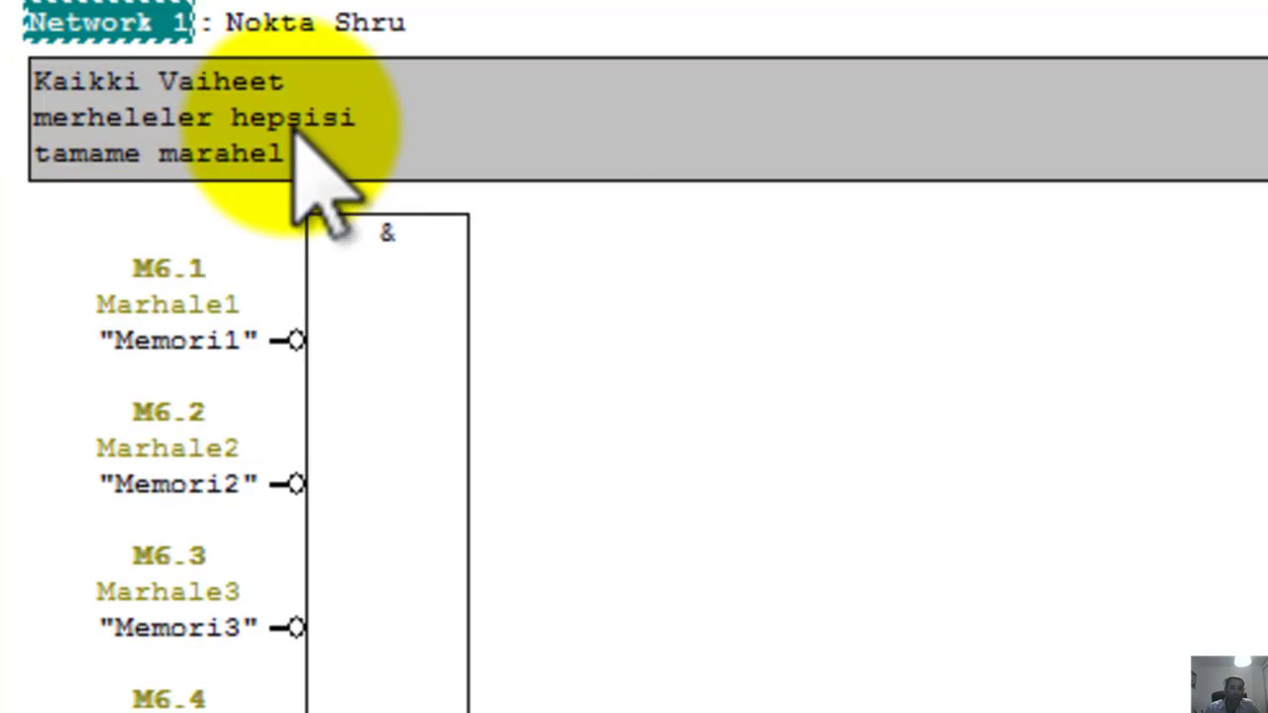
- Examine FC1's function block networks from Network 1 through the Z1 counter in Network 18
scroll(317, 210, down, 4)
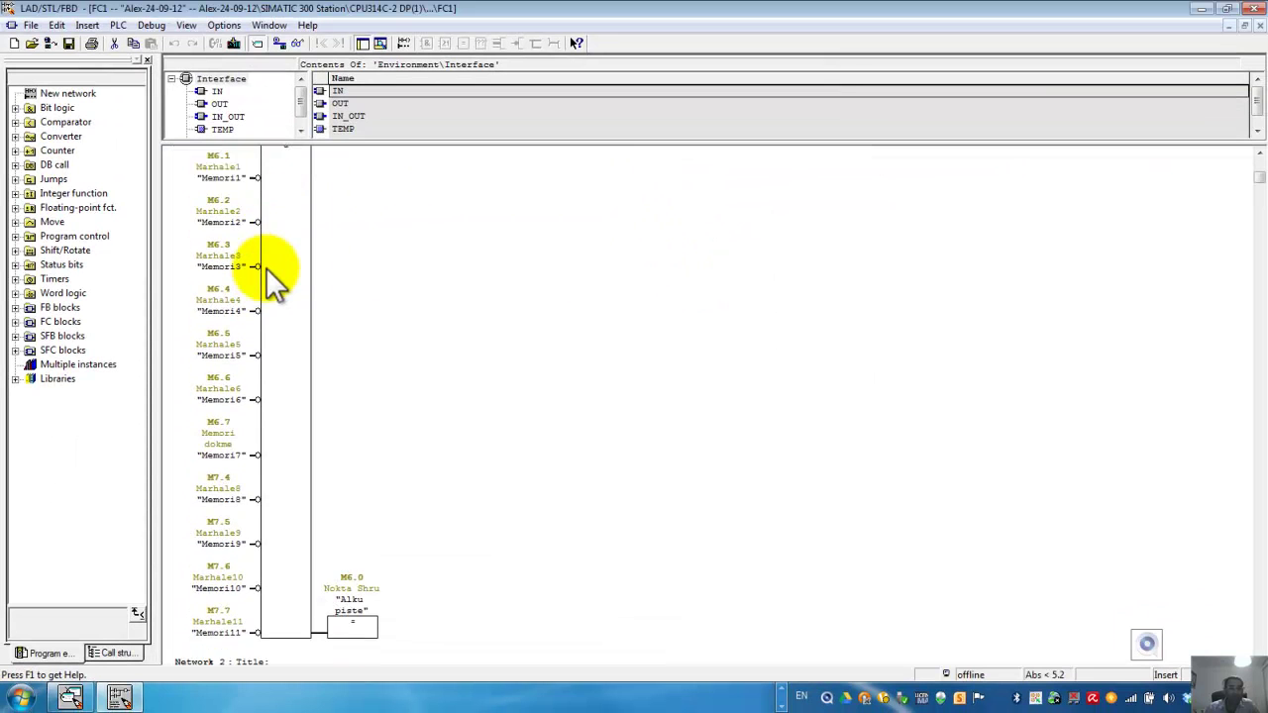
scroll(265, 268, down, 2)
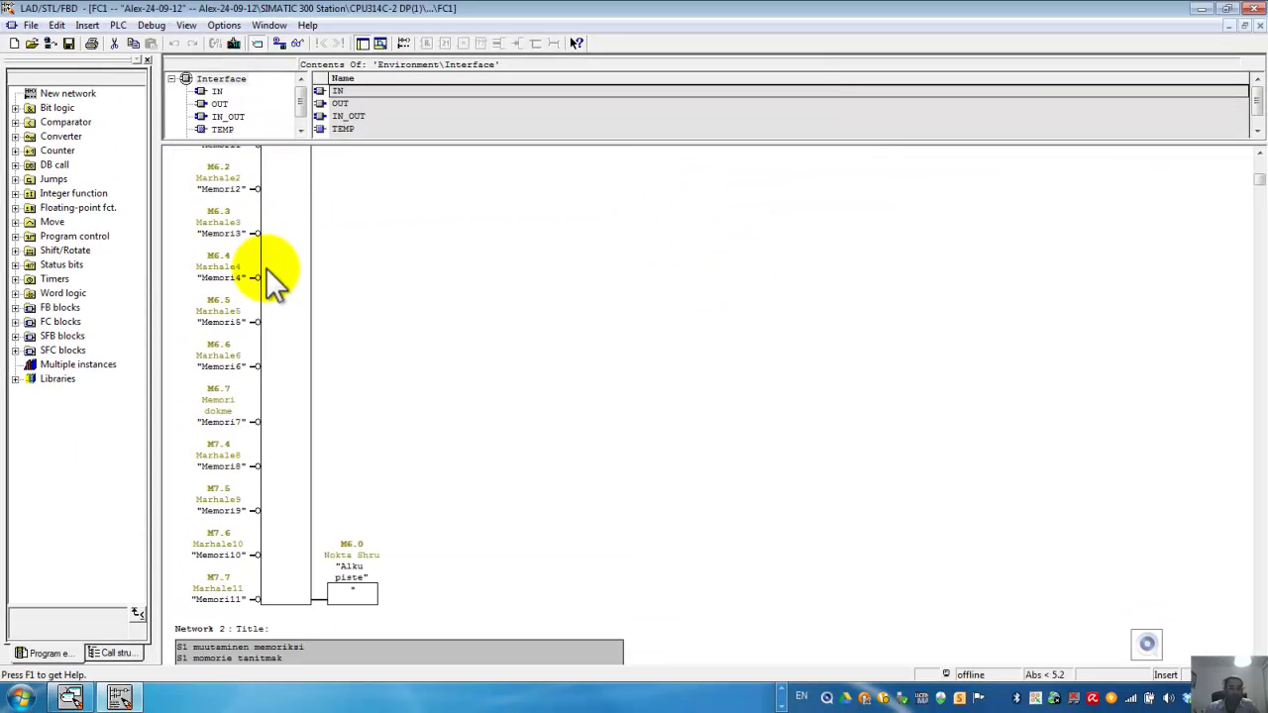
scroll(265, 268, down, 4)
scroll(264, 267, down, 4)
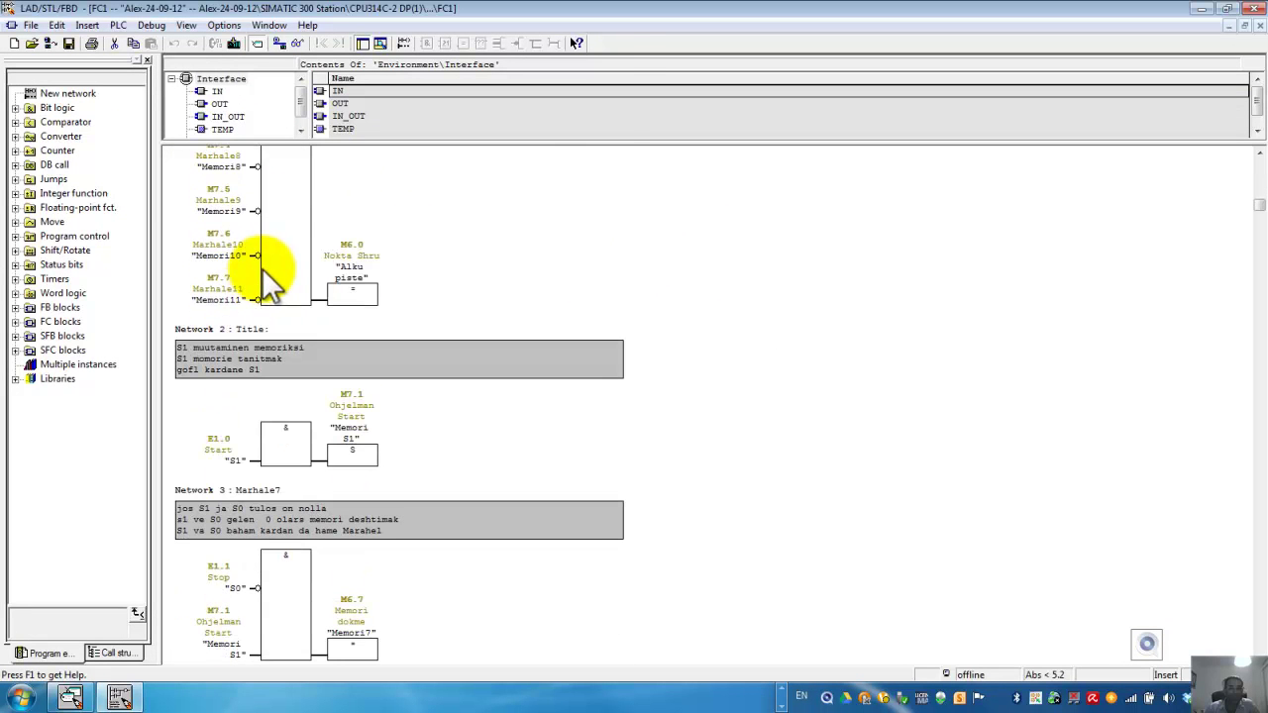
scroll(263, 270, down, 5)
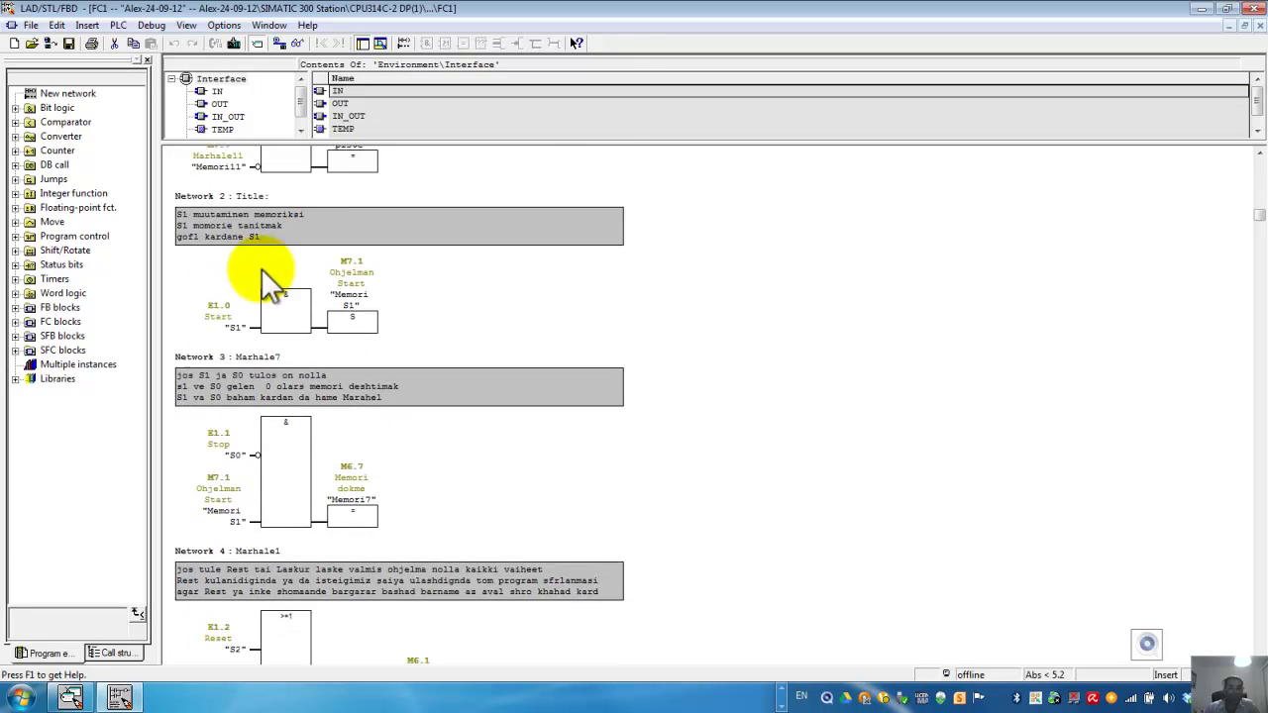
scroll(393, 255, down, 11)
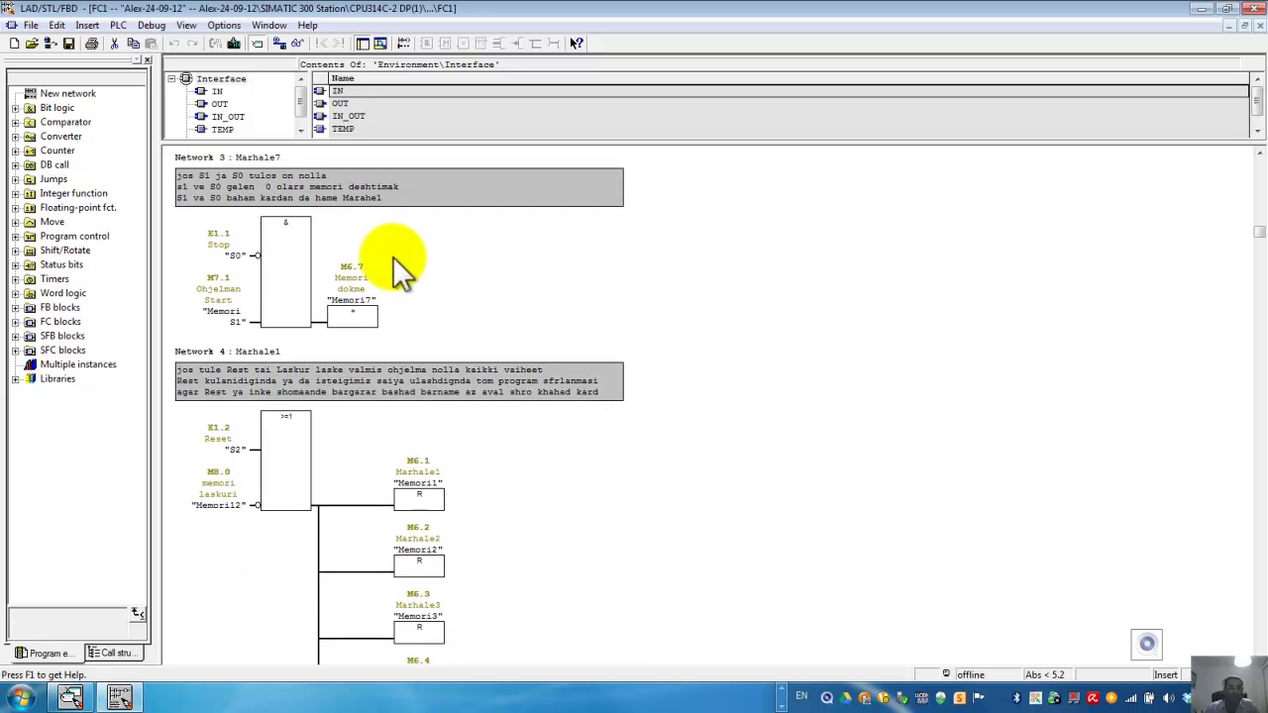
scroll(393, 256, down, 1)
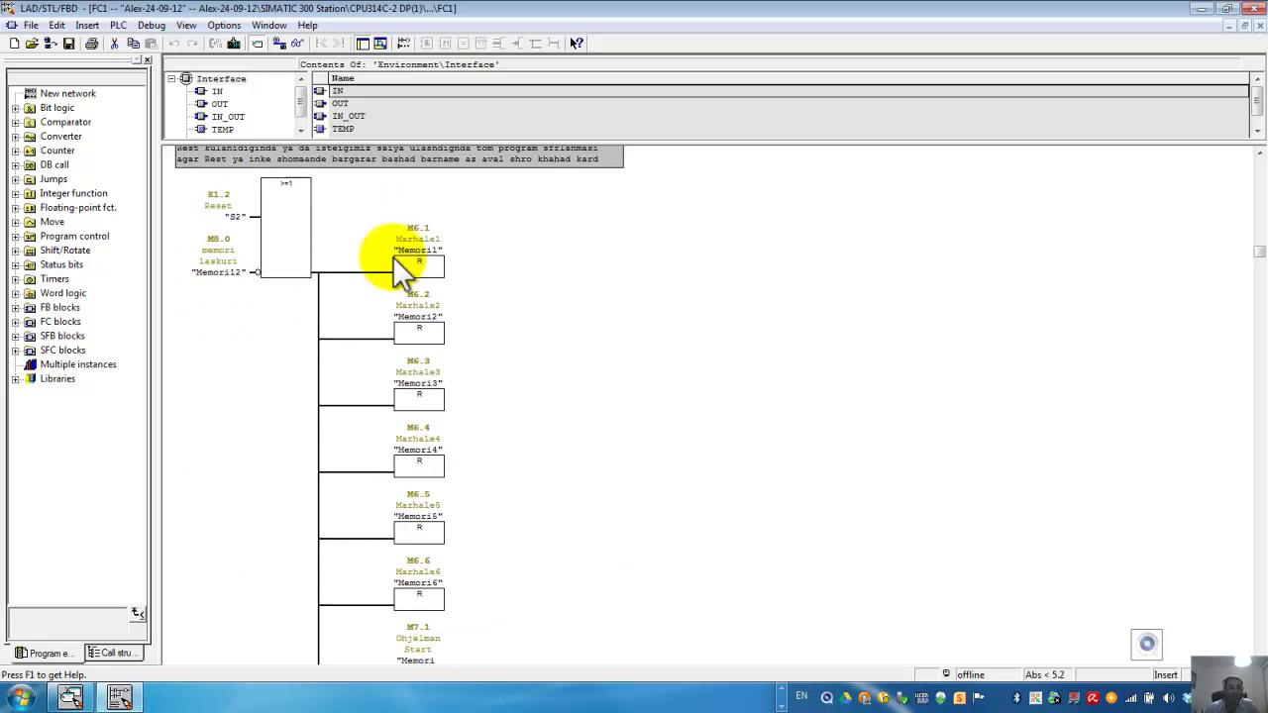
scroll(392, 255, down, 6)
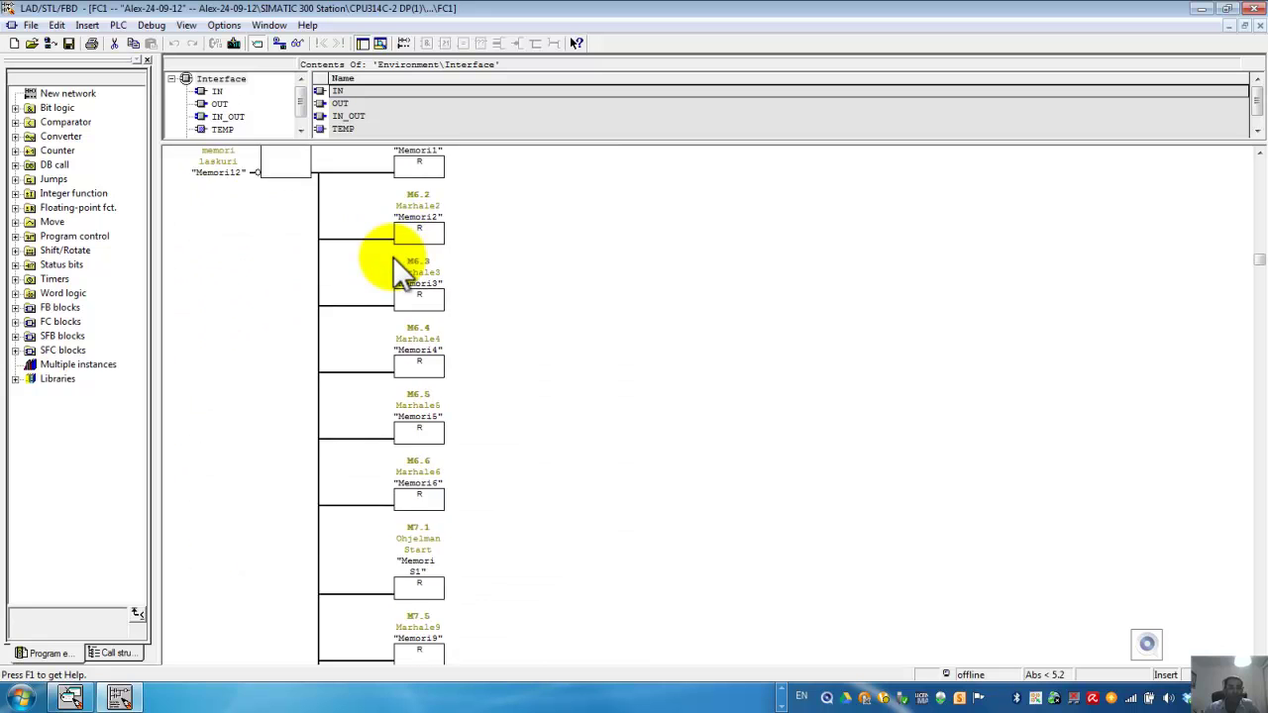
scroll(392, 256, up, 6)
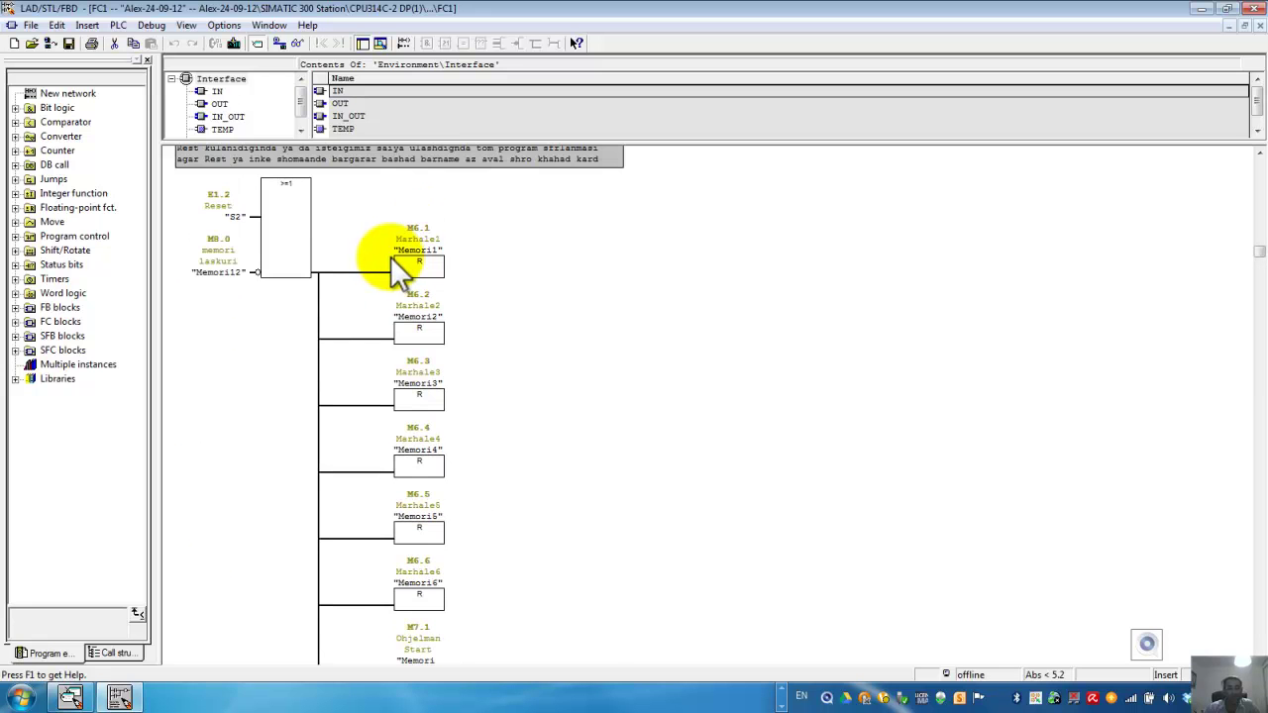
scroll(394, 265, down, 2)
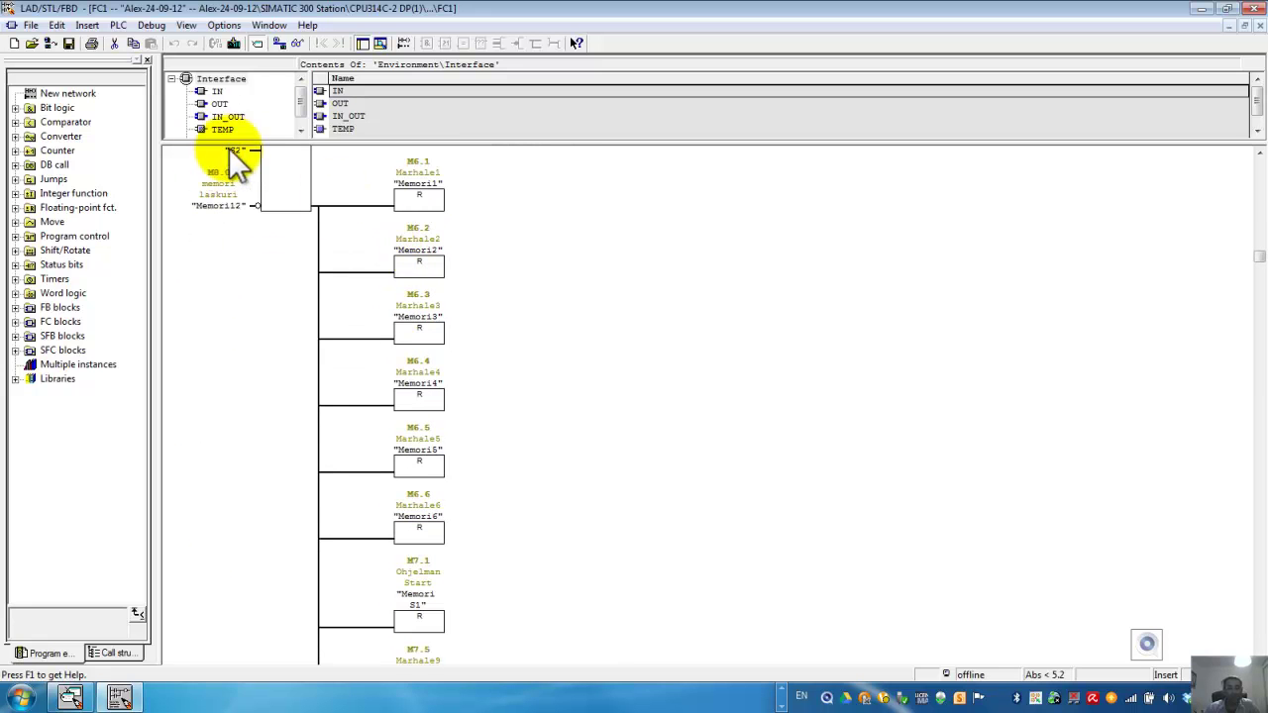
scroll(410, 270, down, 13)
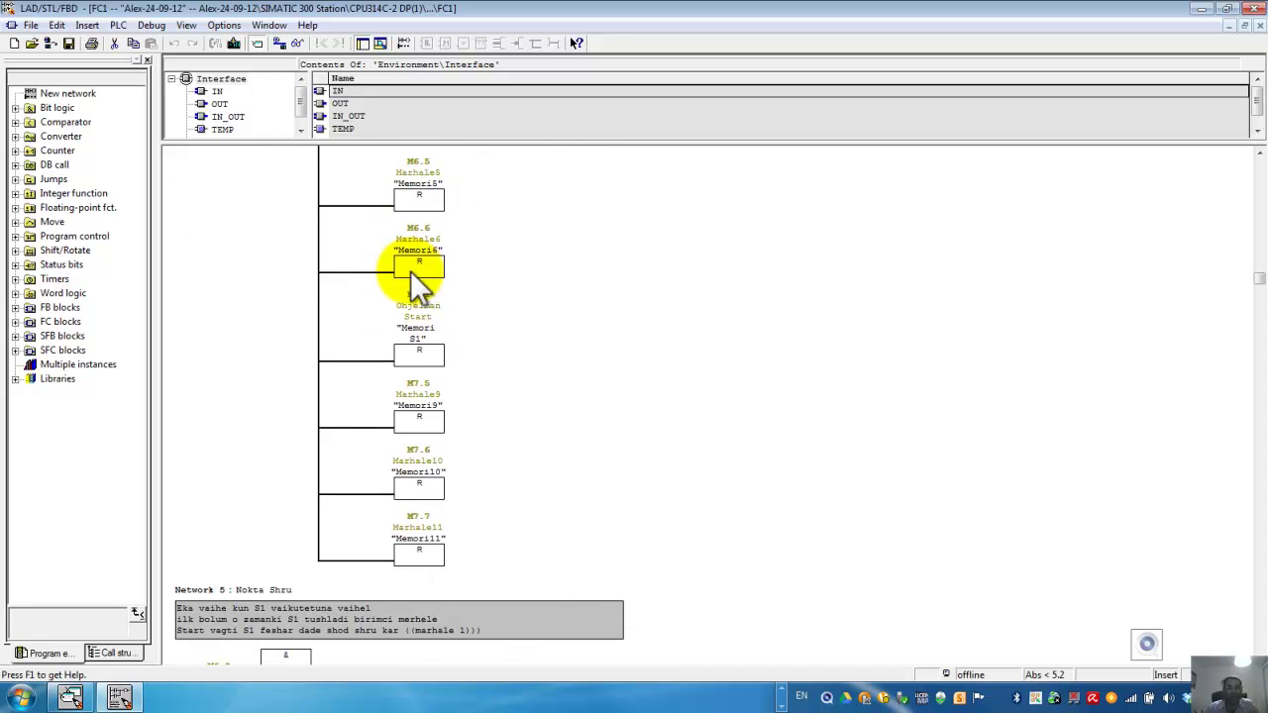
scroll(411, 271, down, 4)
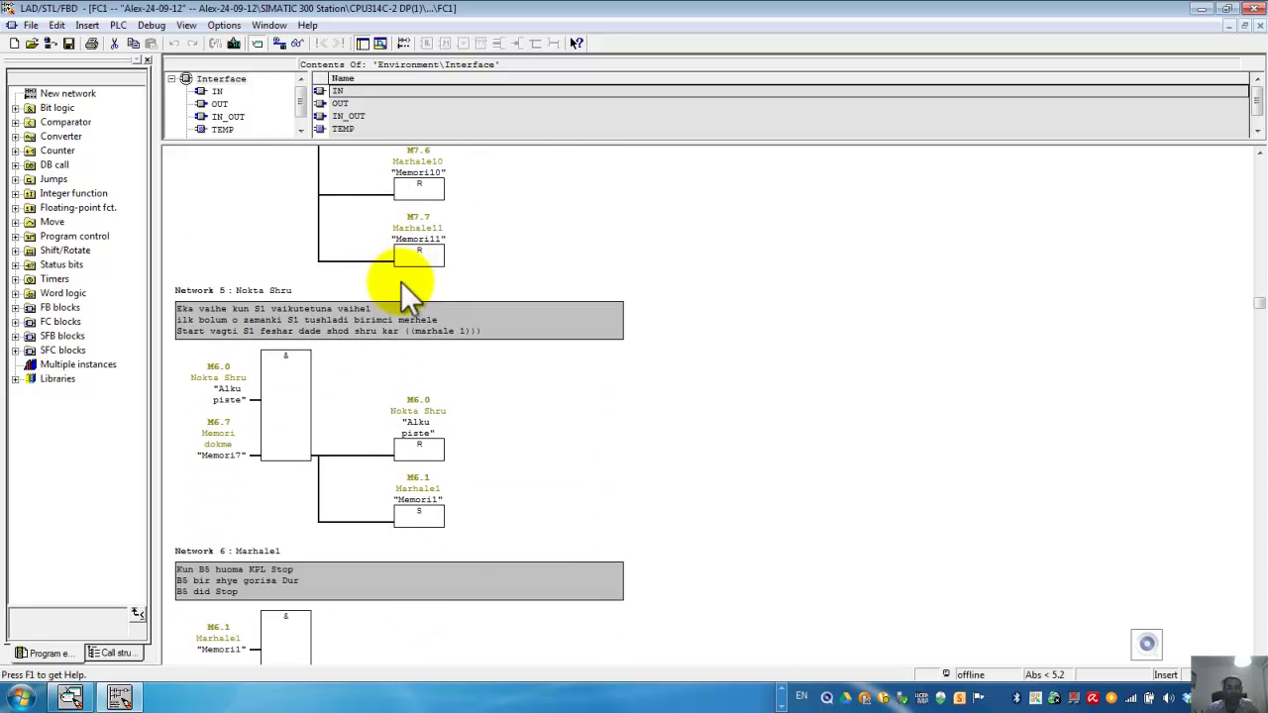
scroll(358, 360, down, 11)
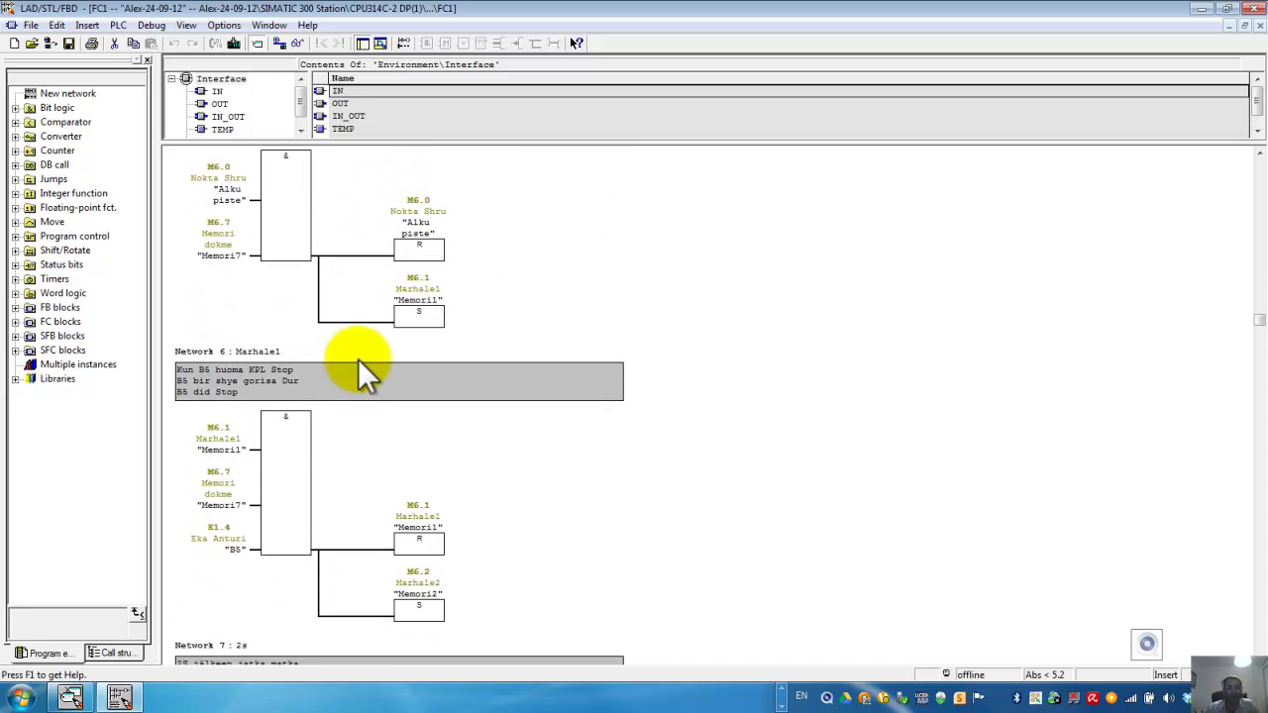
scroll(358, 359, down, 9)
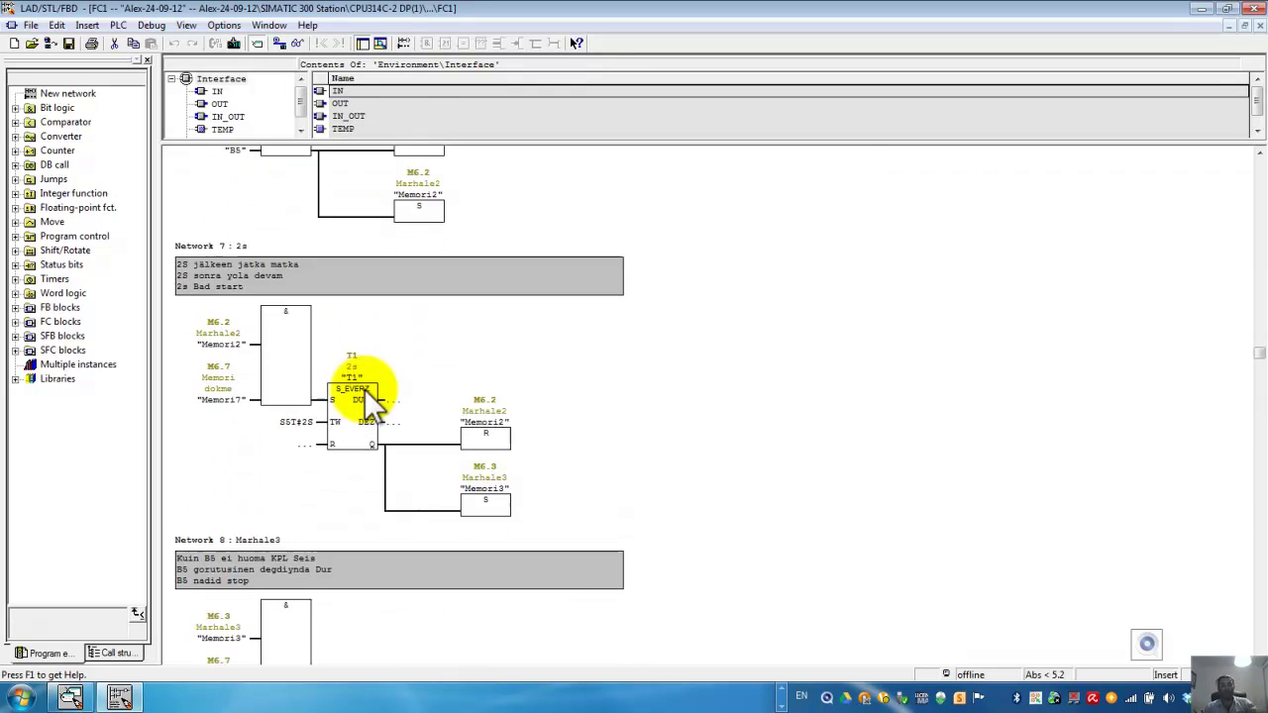
scroll(369, 378, down, 13)
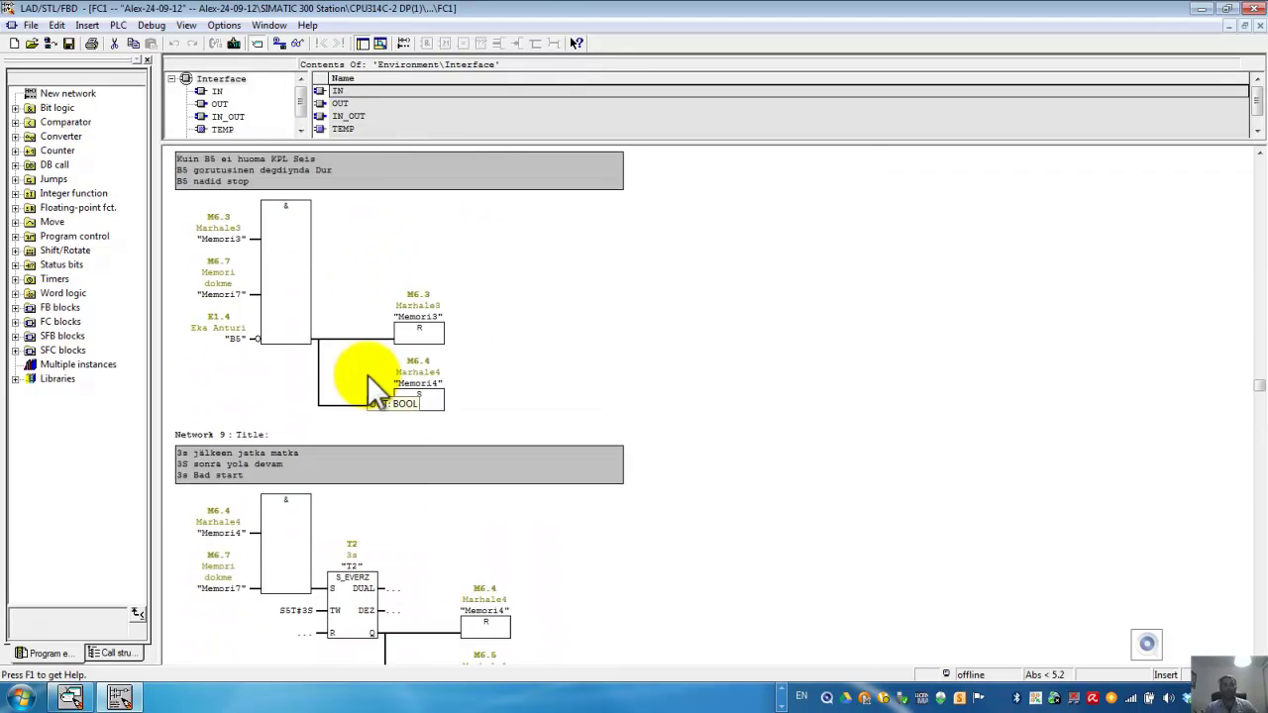
scroll(367, 375, down, 15)
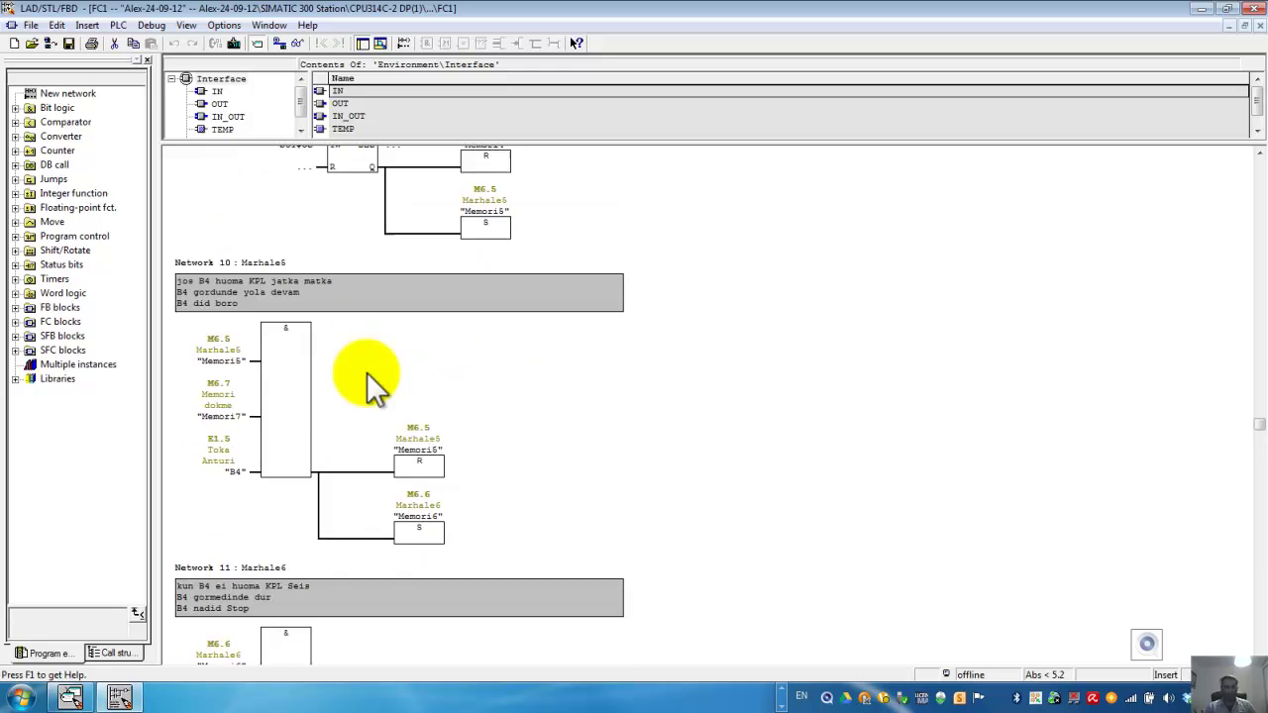
scroll(366, 377, down, 20)
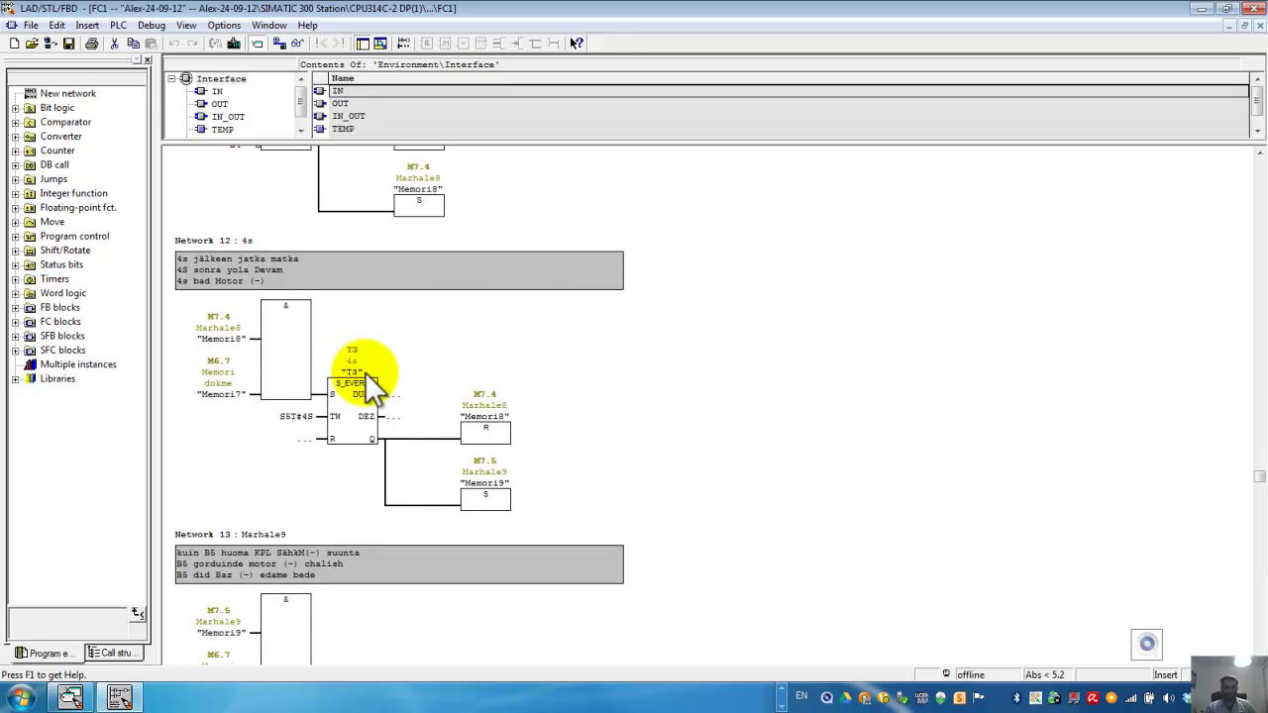
scroll(365, 373, down, 20)
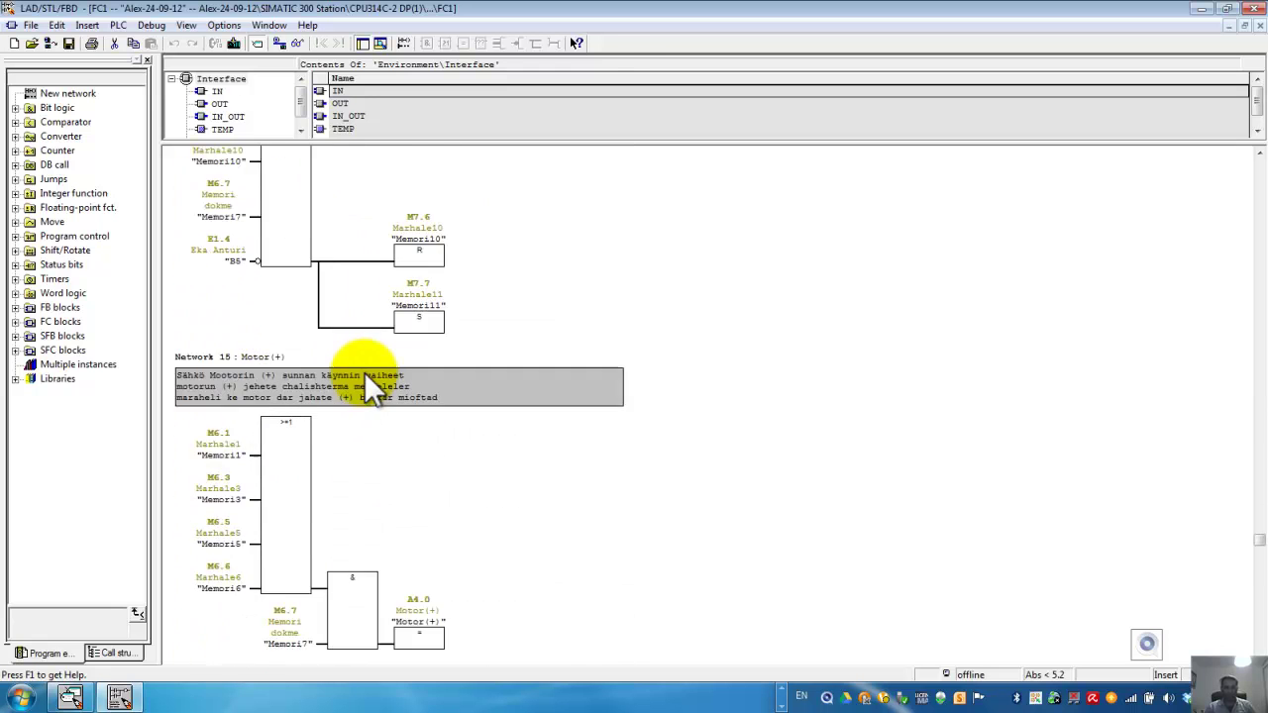
scroll(365, 372, down, 20)
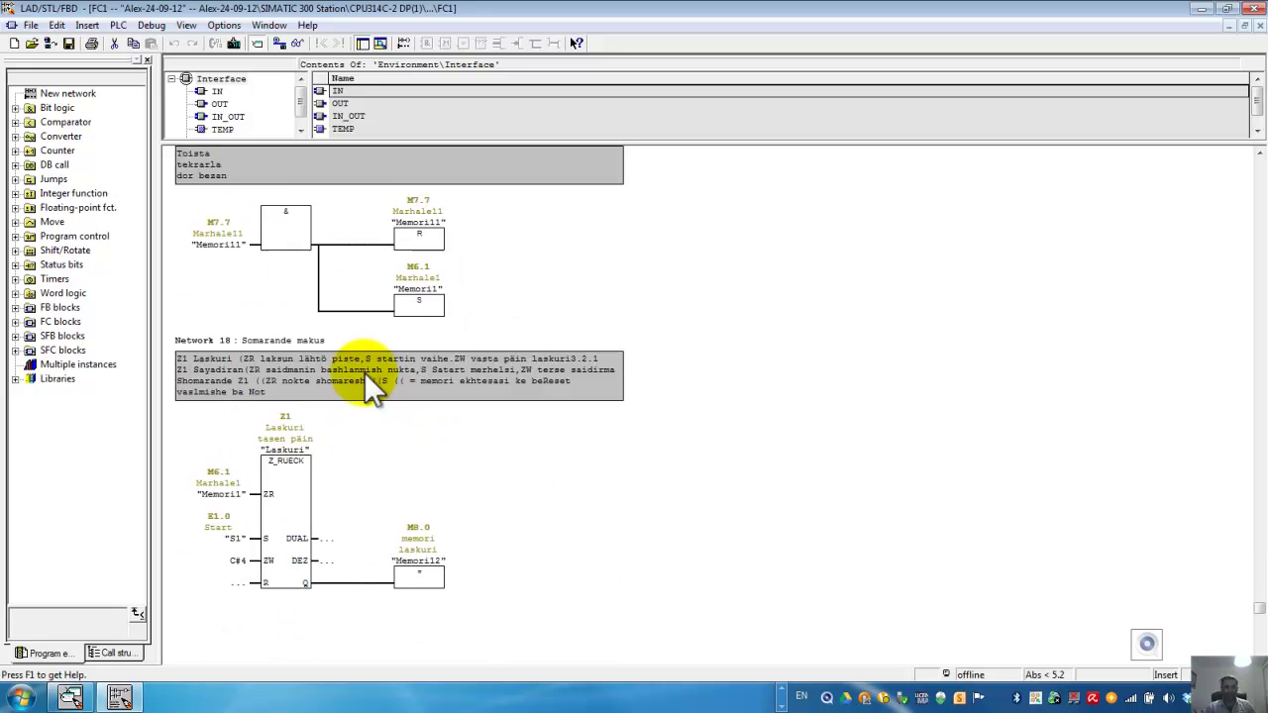
- Review FC1's Network 18 counter, and go back over the Motor(+) and Motor(-) logic in Networks 15 and 16
scroll(365, 373, down, 6)
scroll(365, 372, up, 10)
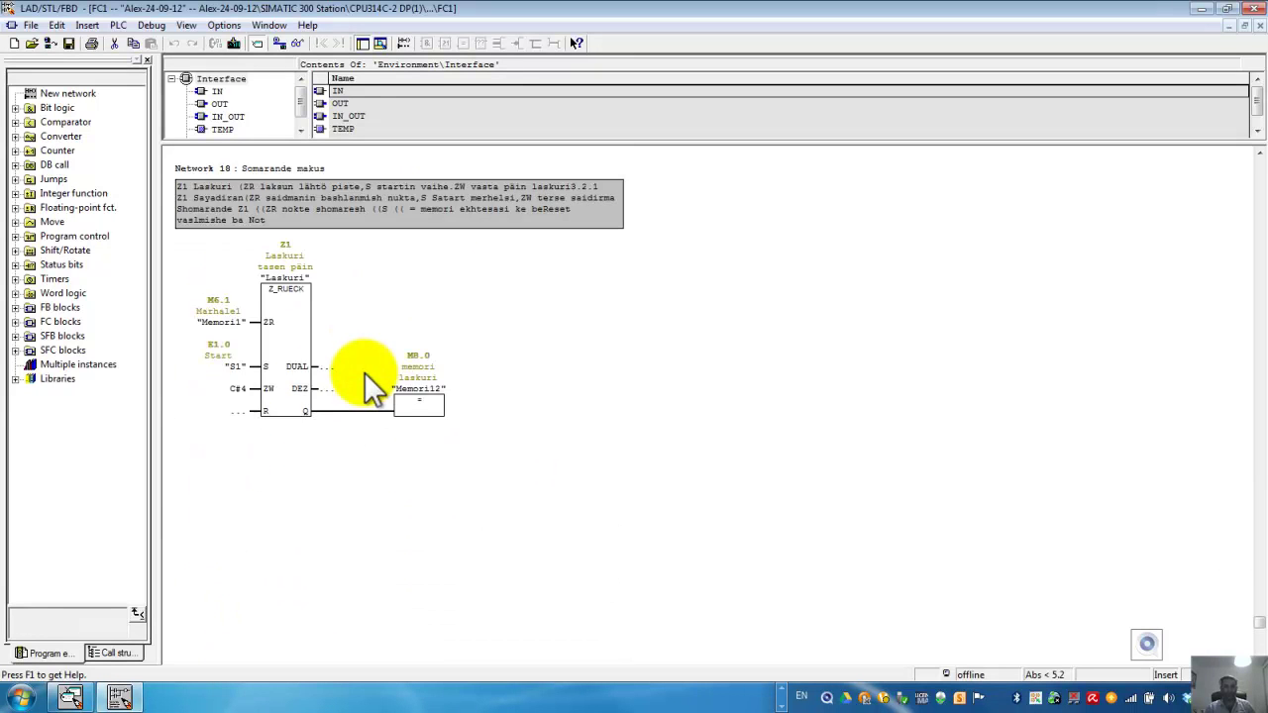
scroll(368, 381, up, 5)
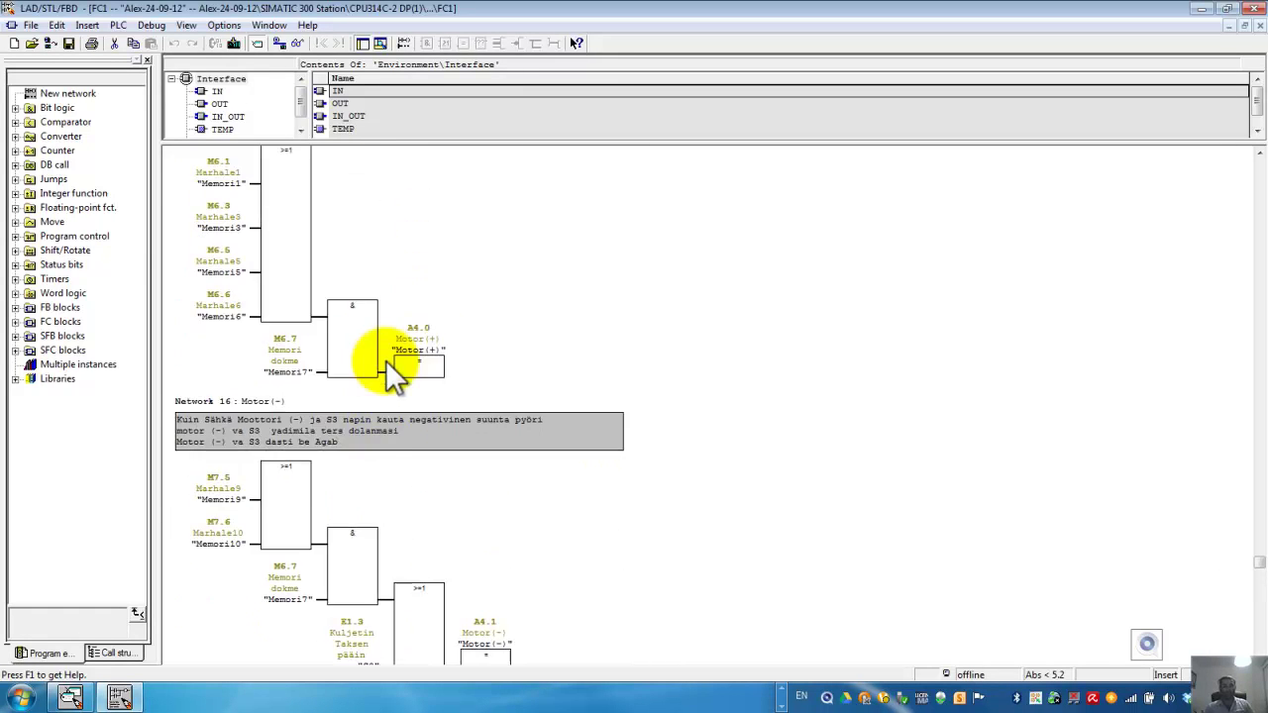
scroll(372, 360, down, 1)
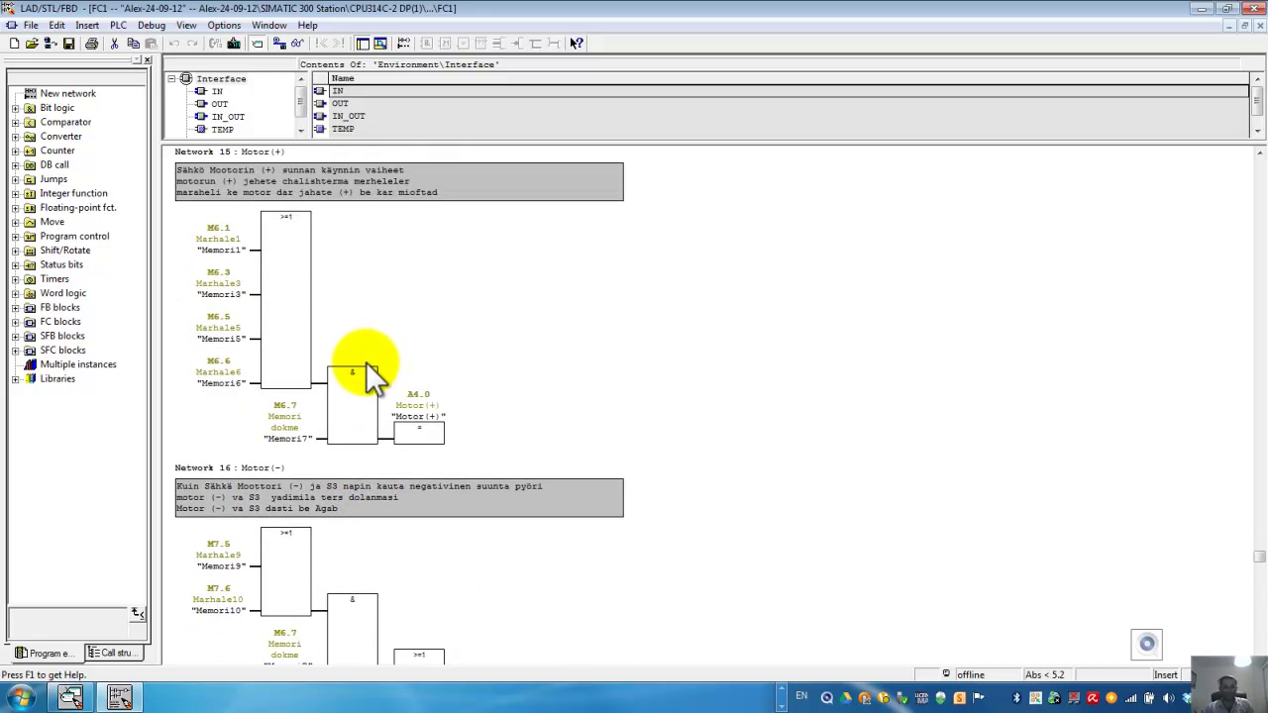
scroll(362, 359, down, 1)
scroll(363, 358, up, 5)
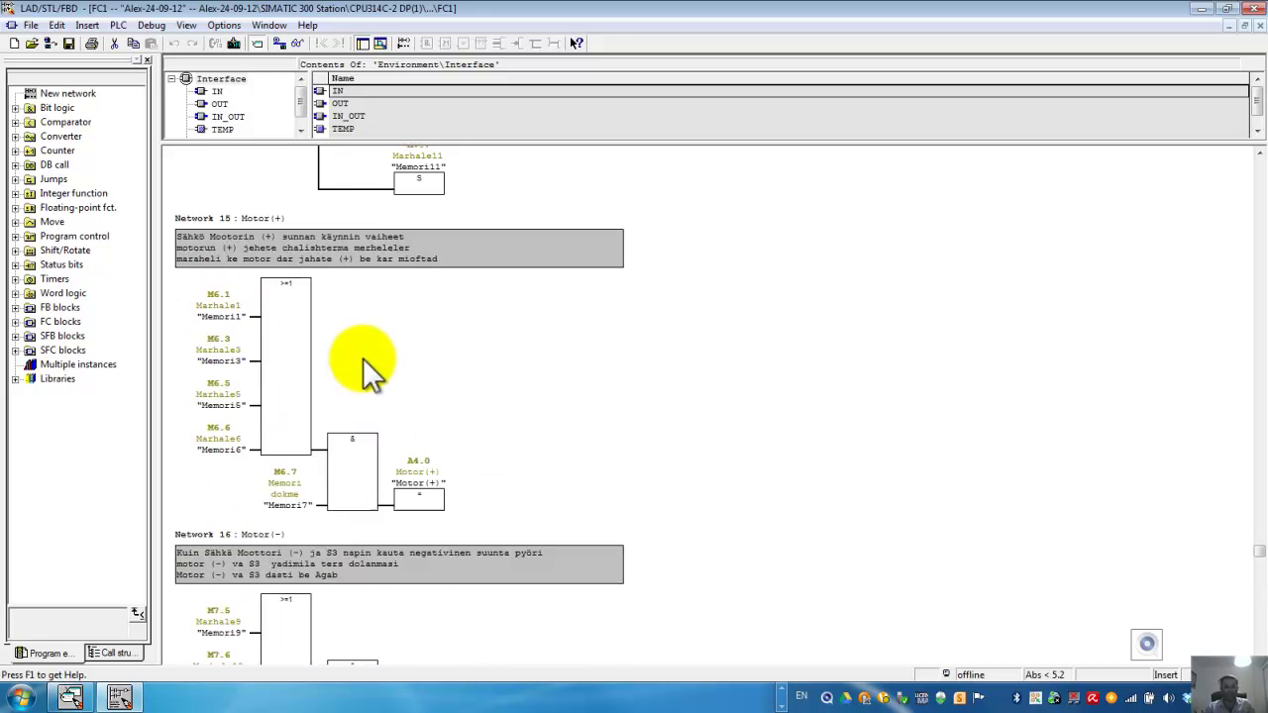
scroll(362, 357, up, 9)
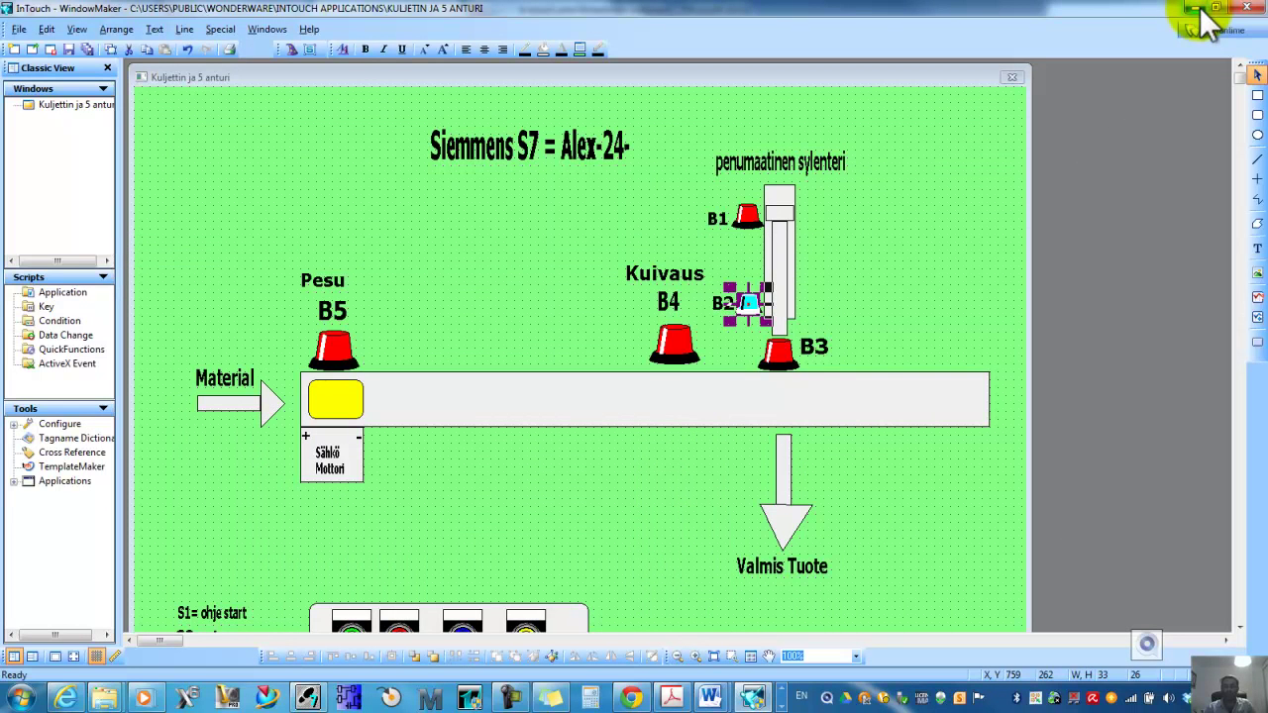
- In InTouch WindowMaker, deselect the B2 sensor lamp and view the conveyor drawing down to the Käynnistyspaneeli with buttons S1, S0, S2 and S3
scroll(835, 327, down, 2)
click(833, 324)
scroll(830, 322, down, 3)
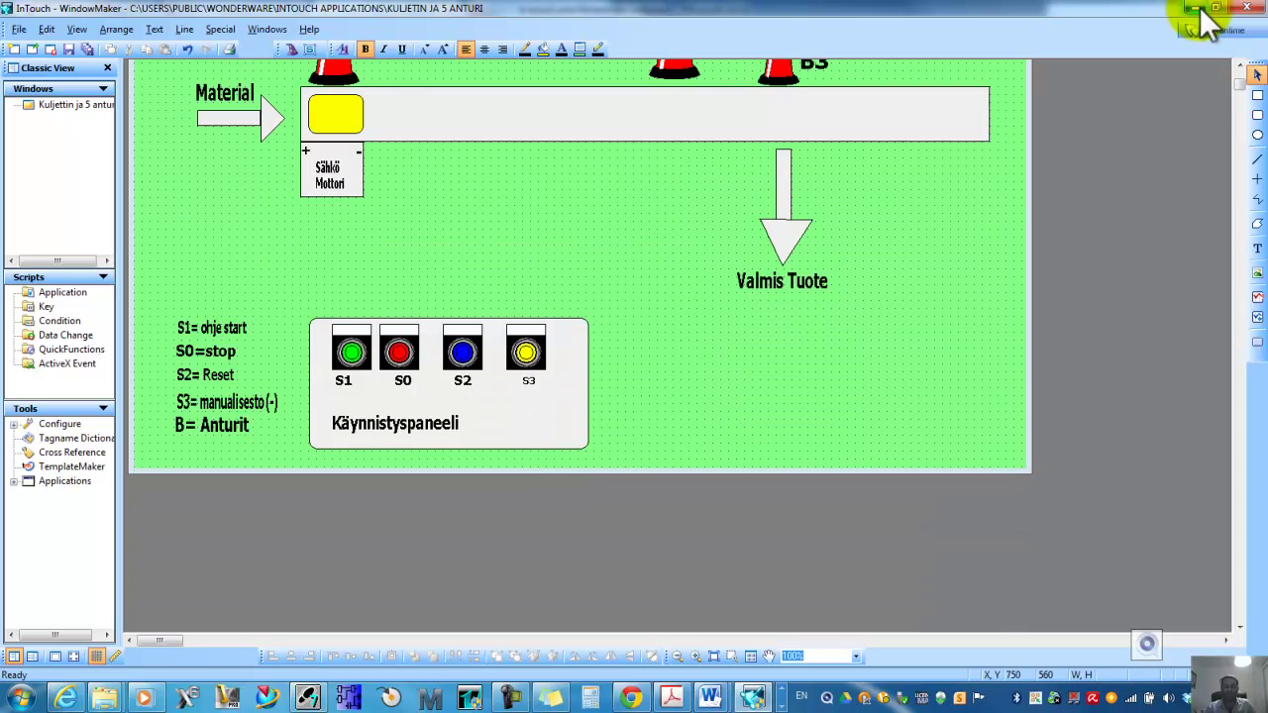
scroll(831, 322, up, 2)
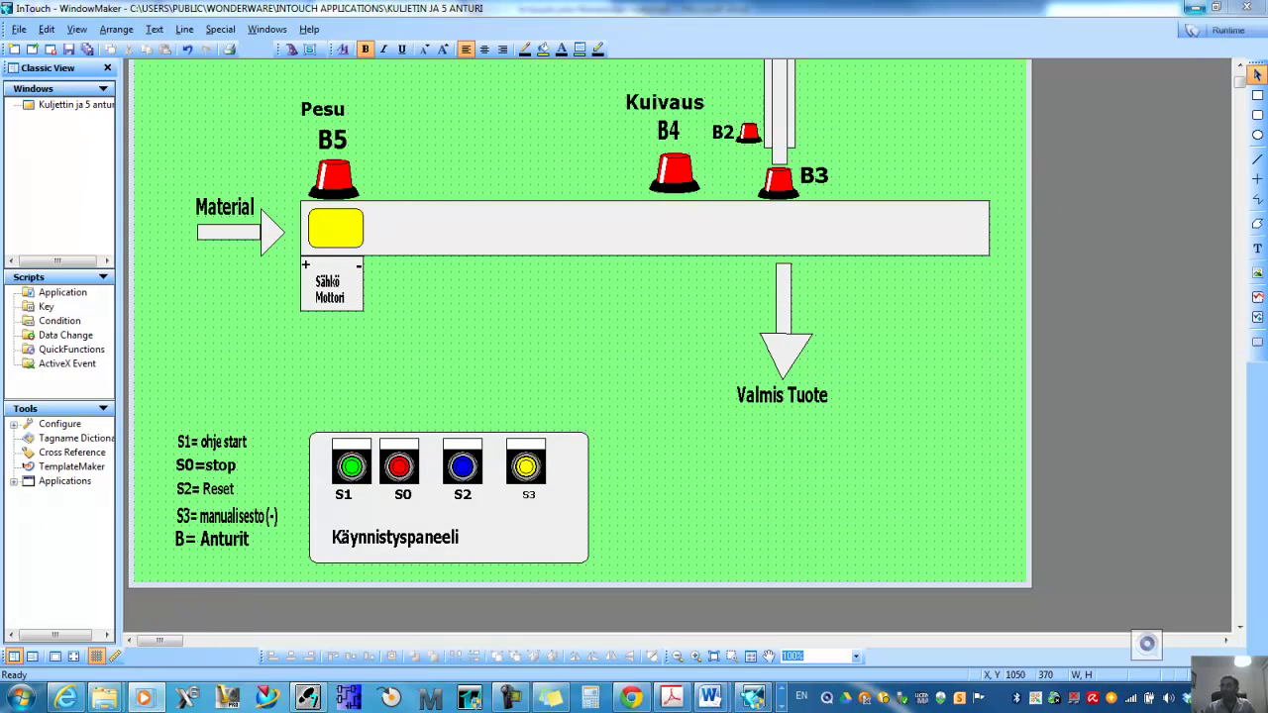
- Switch to the media player and resume the recorded video showing the SIMATIC 300 Station's Blocks folder
drag(1267, 35, 938, 15)
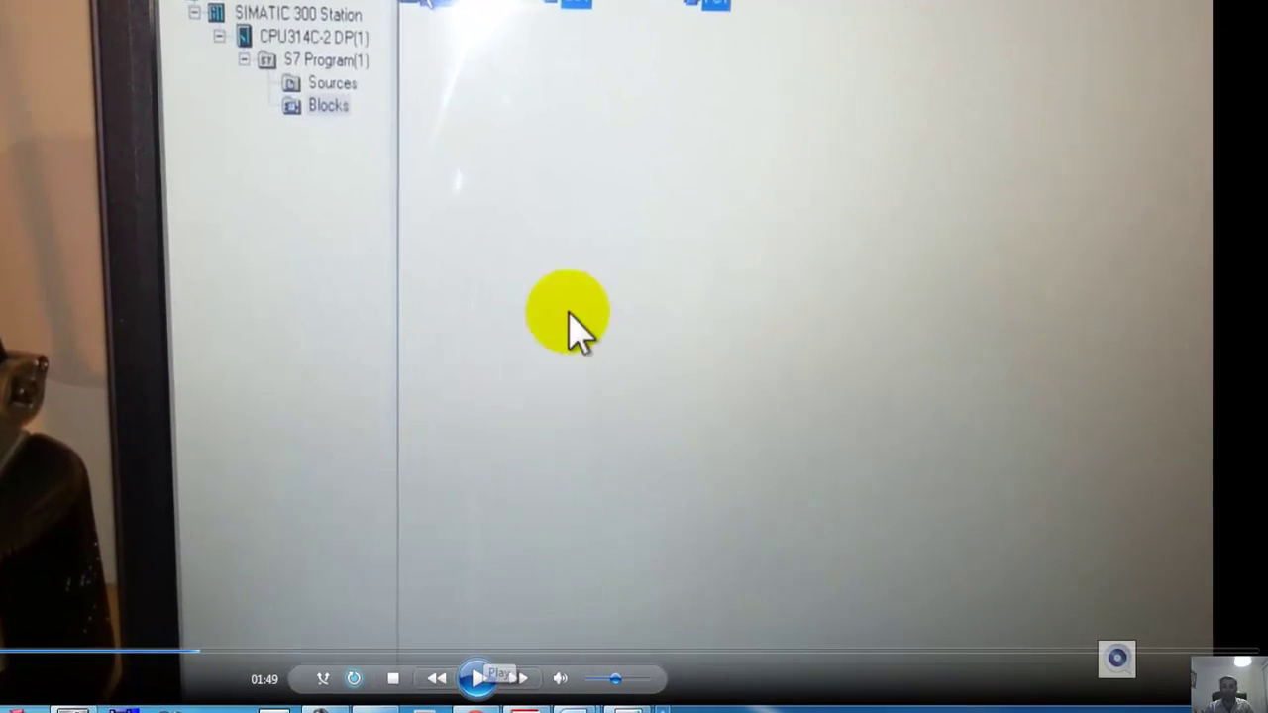
click(475, 679)
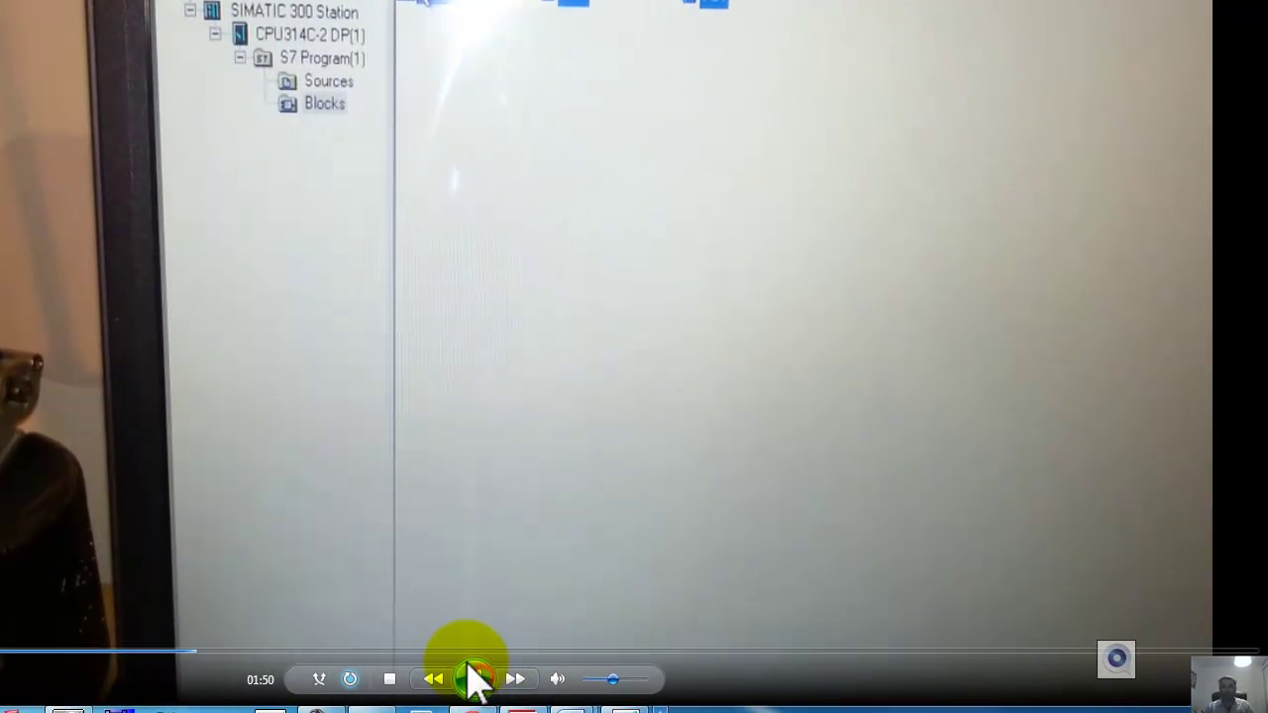